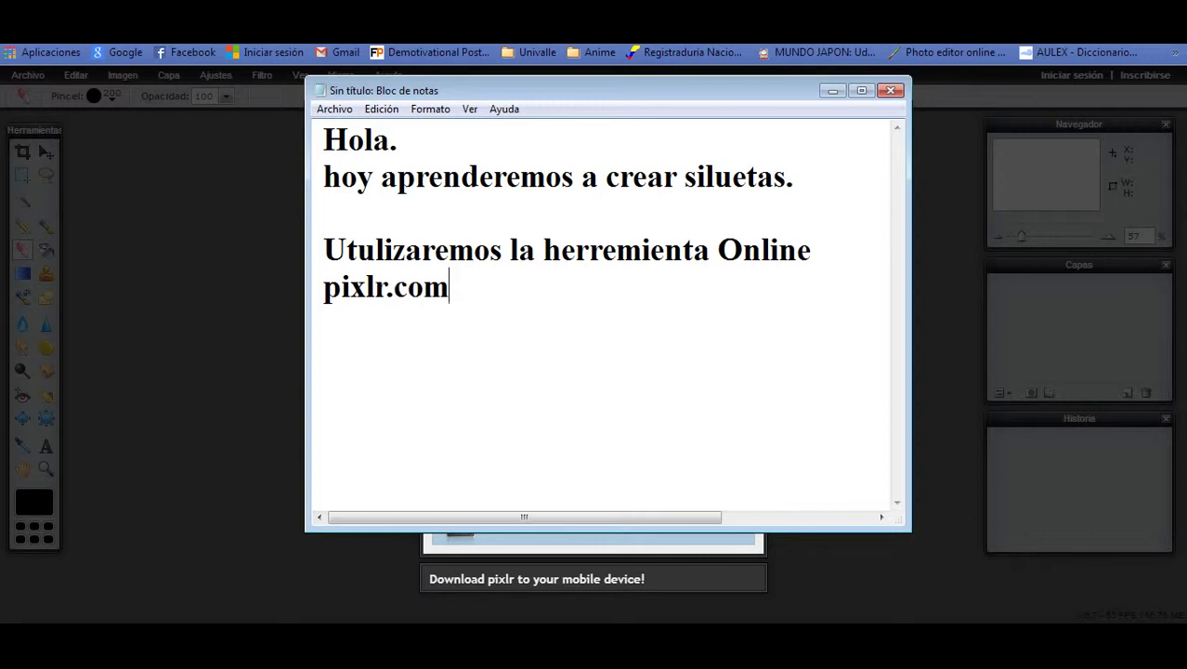
Step: Clear all the text from the Notepad note and minimize the note window
key(ctrl+a)
key(BackSpace)
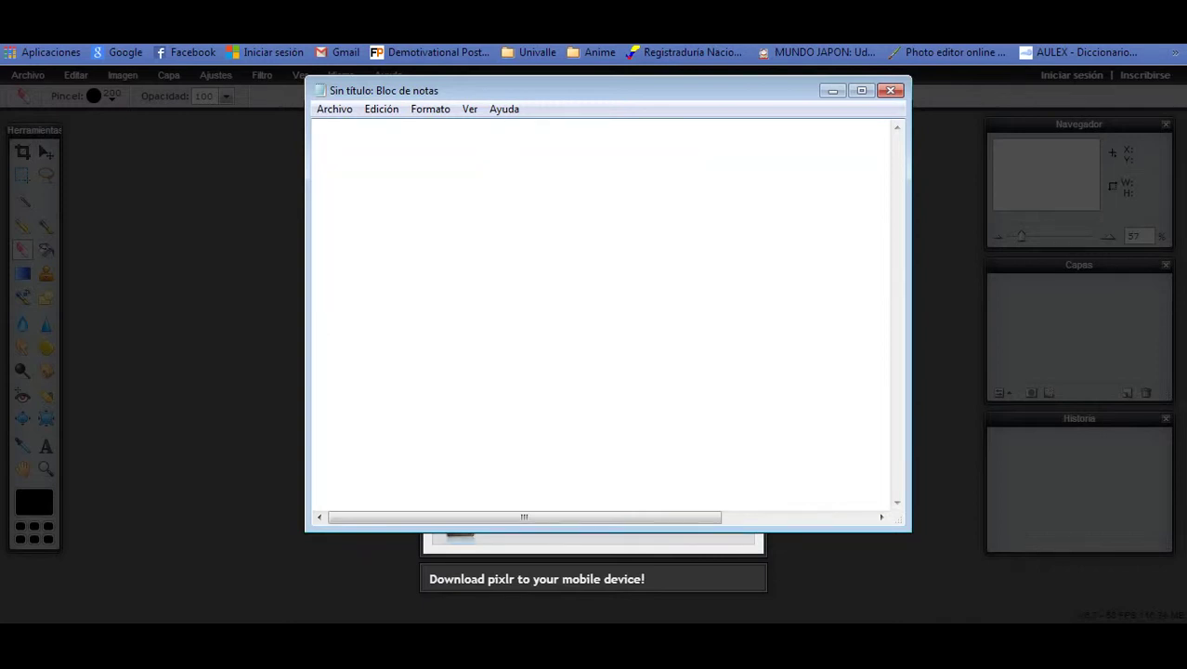
click(834, 90)
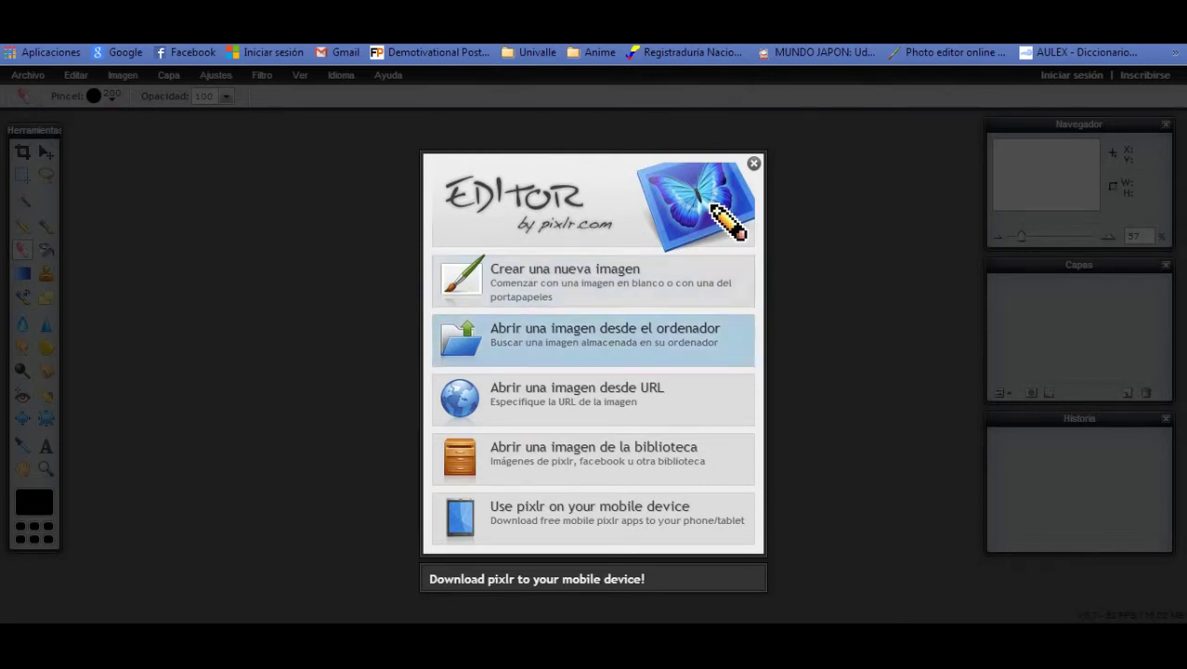
Step: Open the image Rukia from the BLEACH folder of the computer's Imágenes library
click(594, 340)
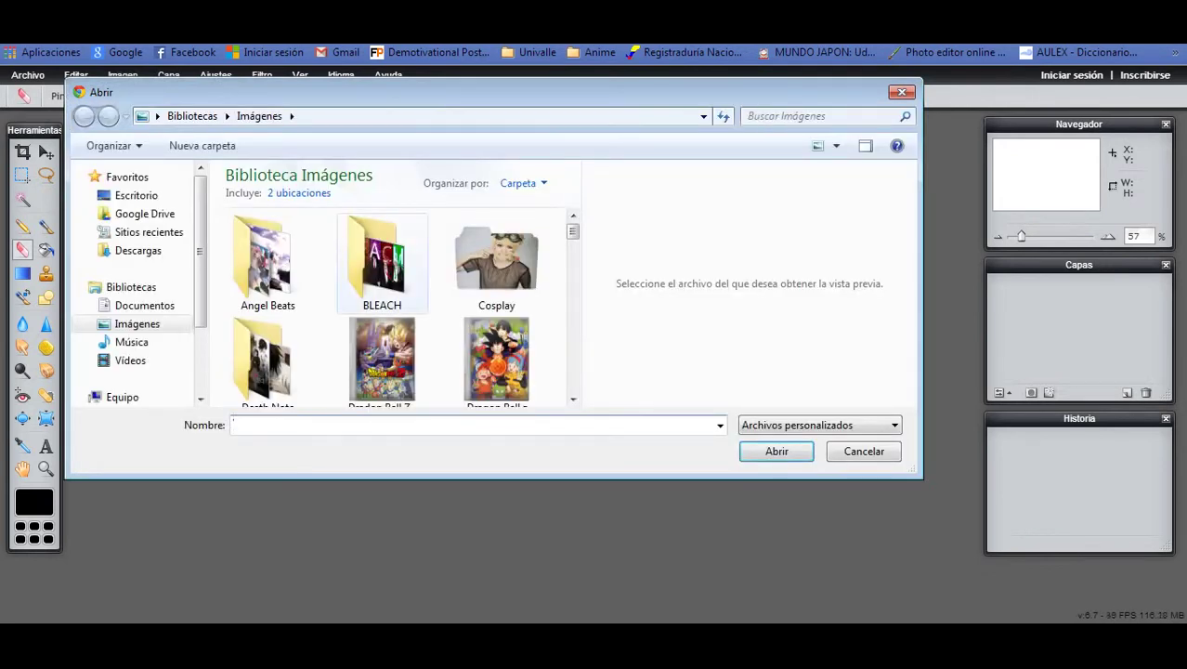
click(382, 265)
double_click(382, 265)
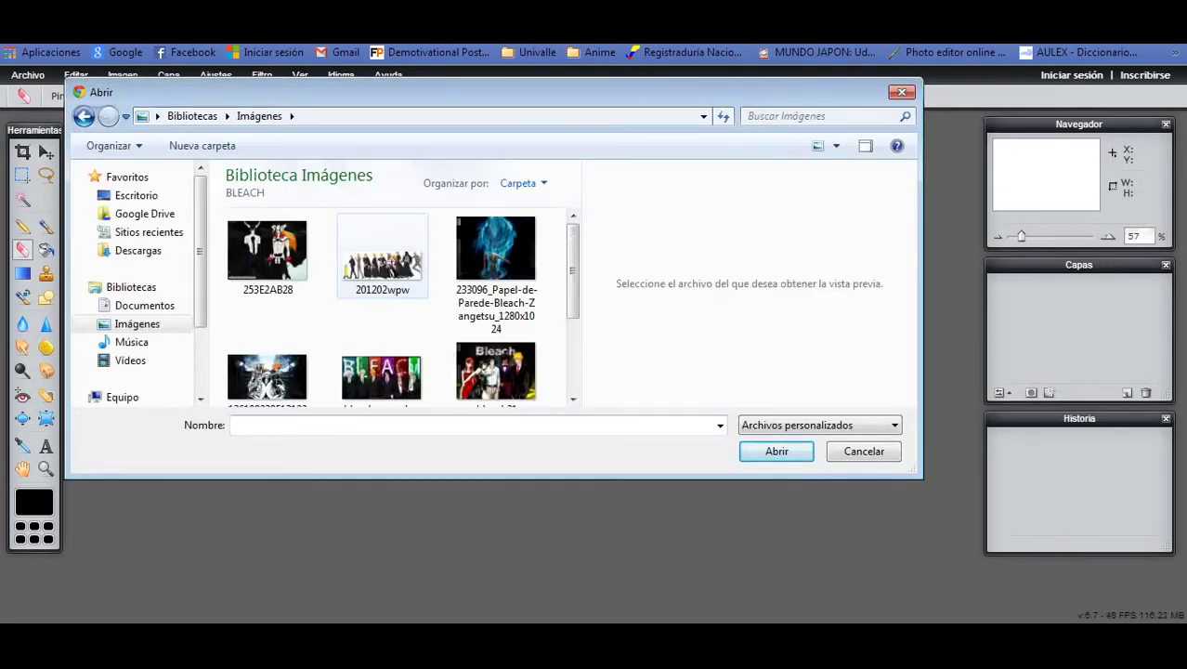
scroll(390, 249, down, 3)
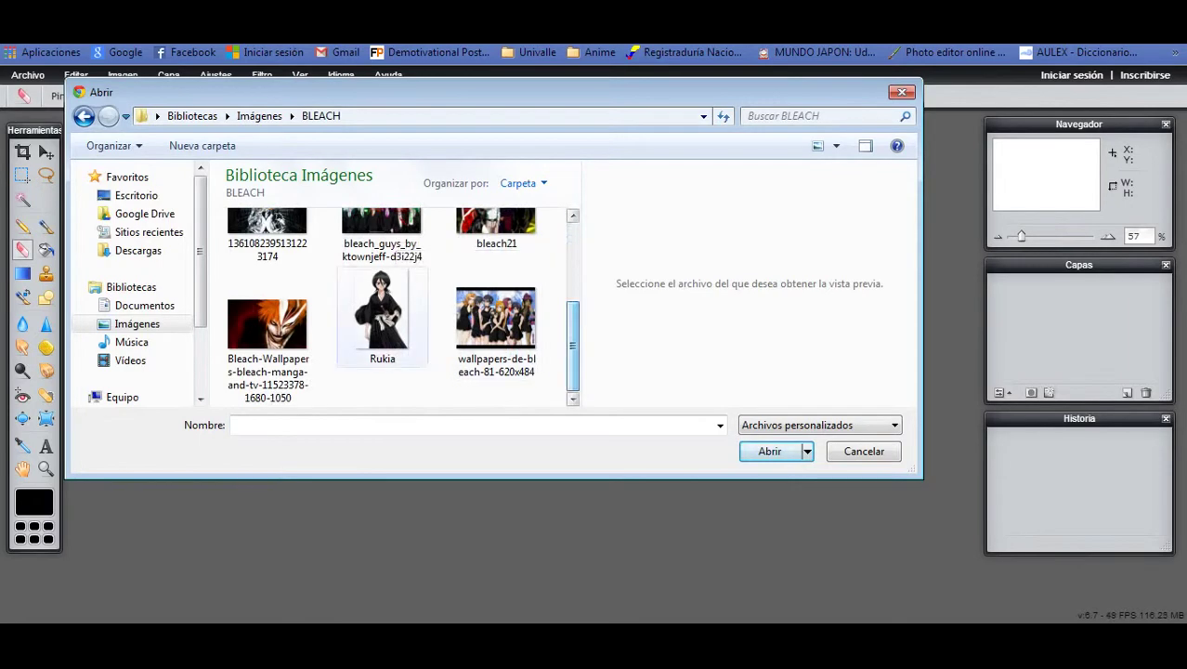
click(382, 321)
click(769, 451)
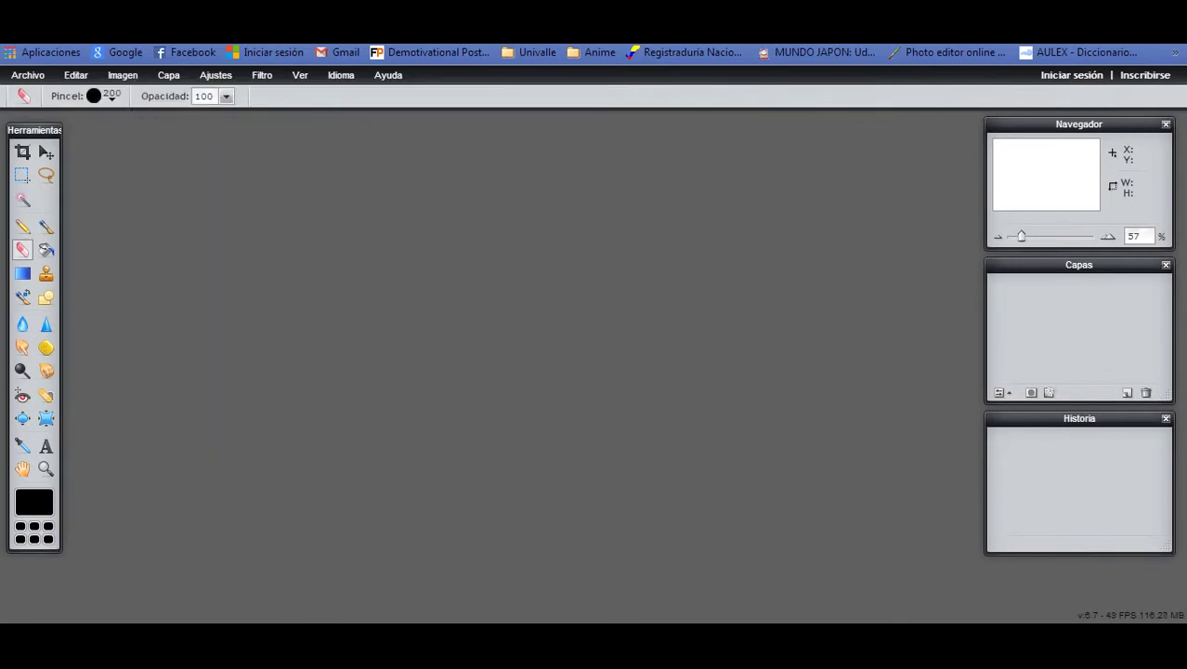
Step: Switch to Notepad and write "Seleccionen una imagen png." in the empty note
key(alt+Tab)
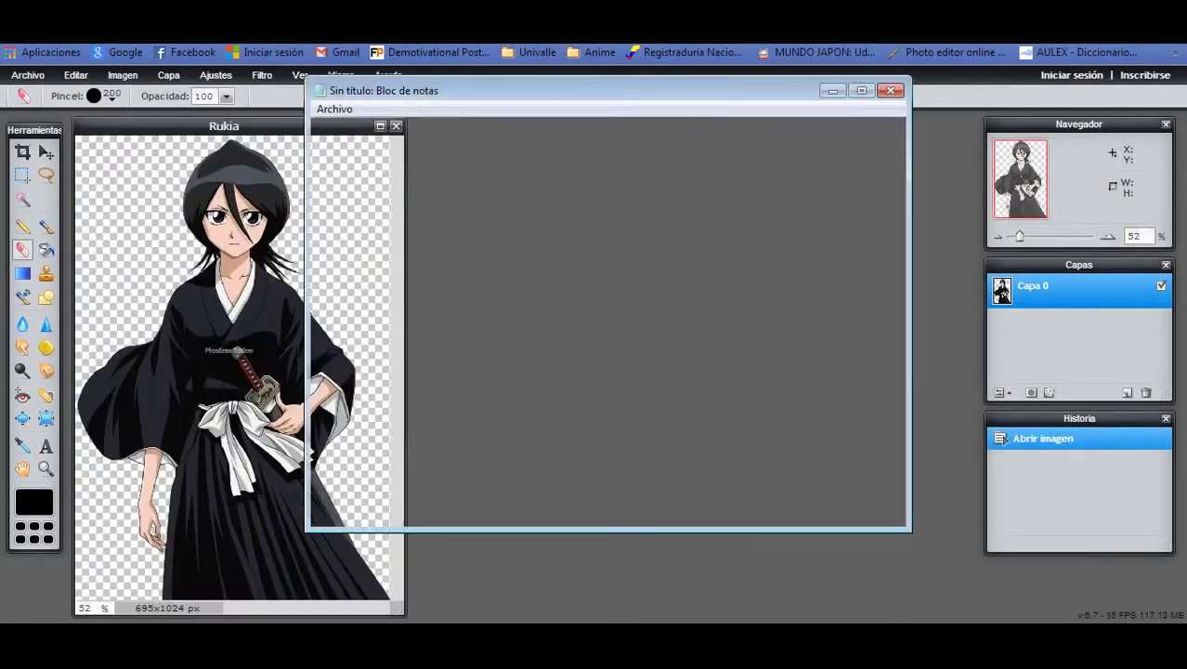
text(Se)
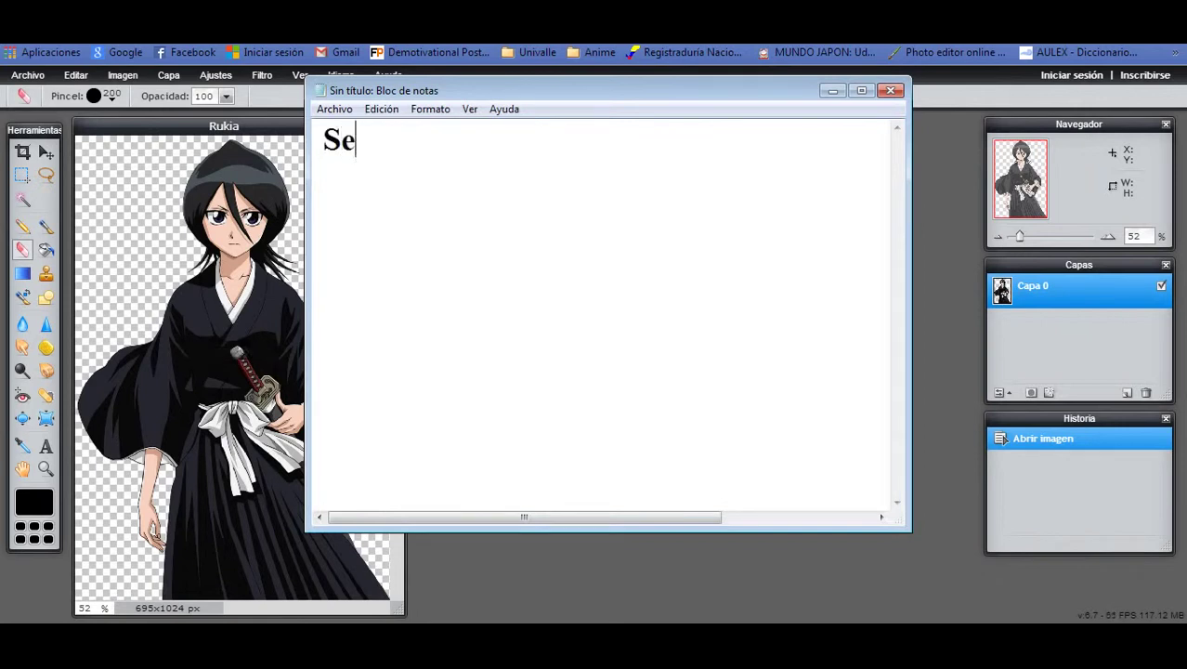
text(lleciones)
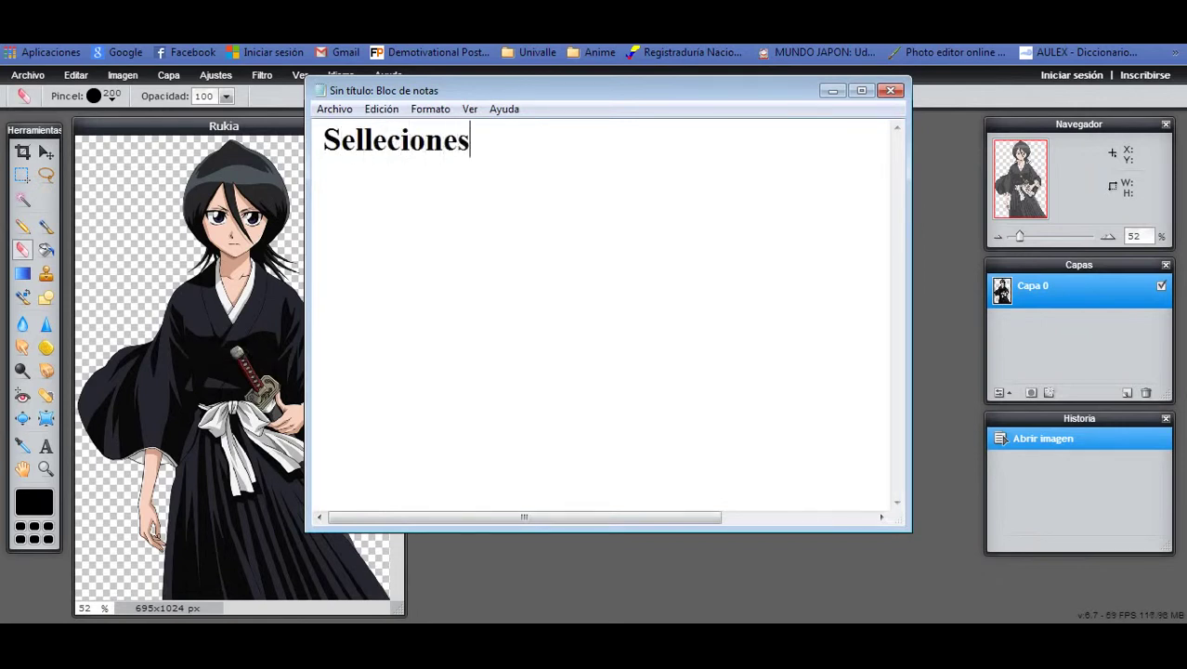
key(BackSpace)
key(BackSpace)
key(BackSpace)
key(BackSpace)
key(BackSpace)
key(BackSpace)
key(BackSpace)
key(BackSpace)
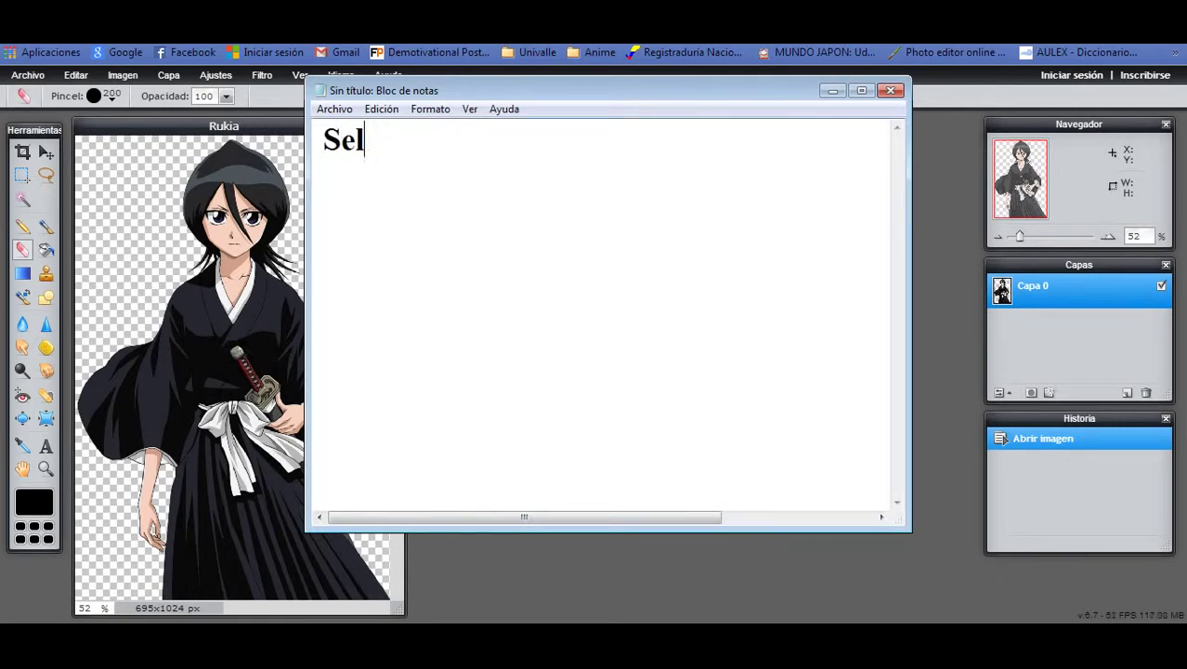
text(eccionen )
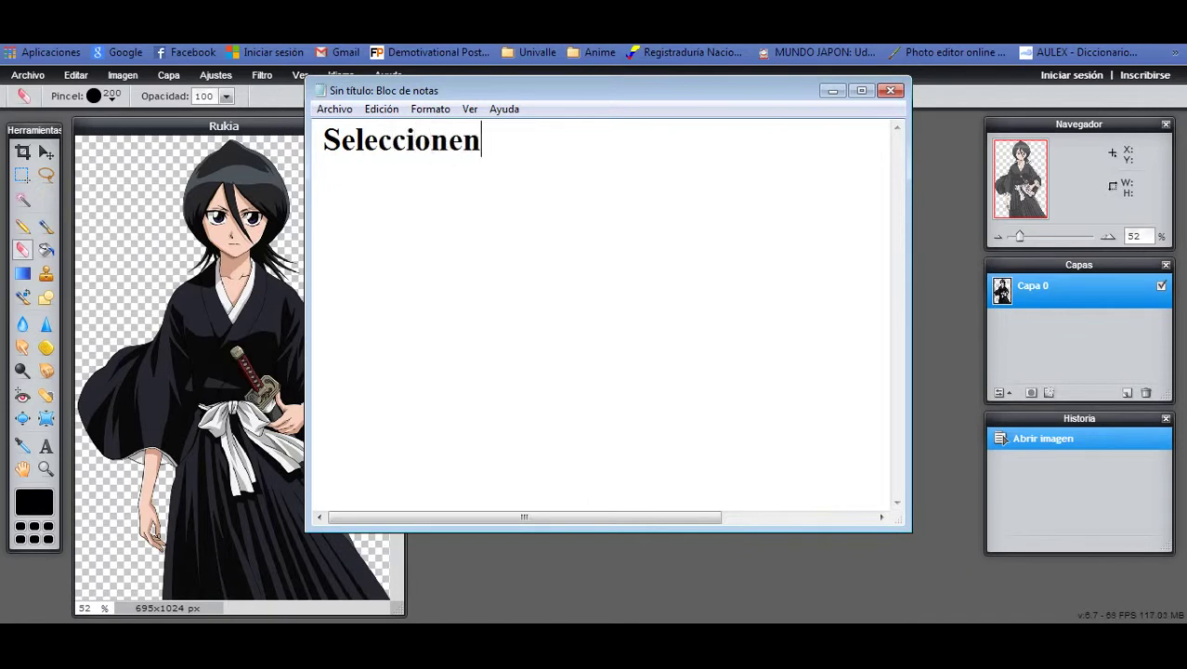
text(una imag)
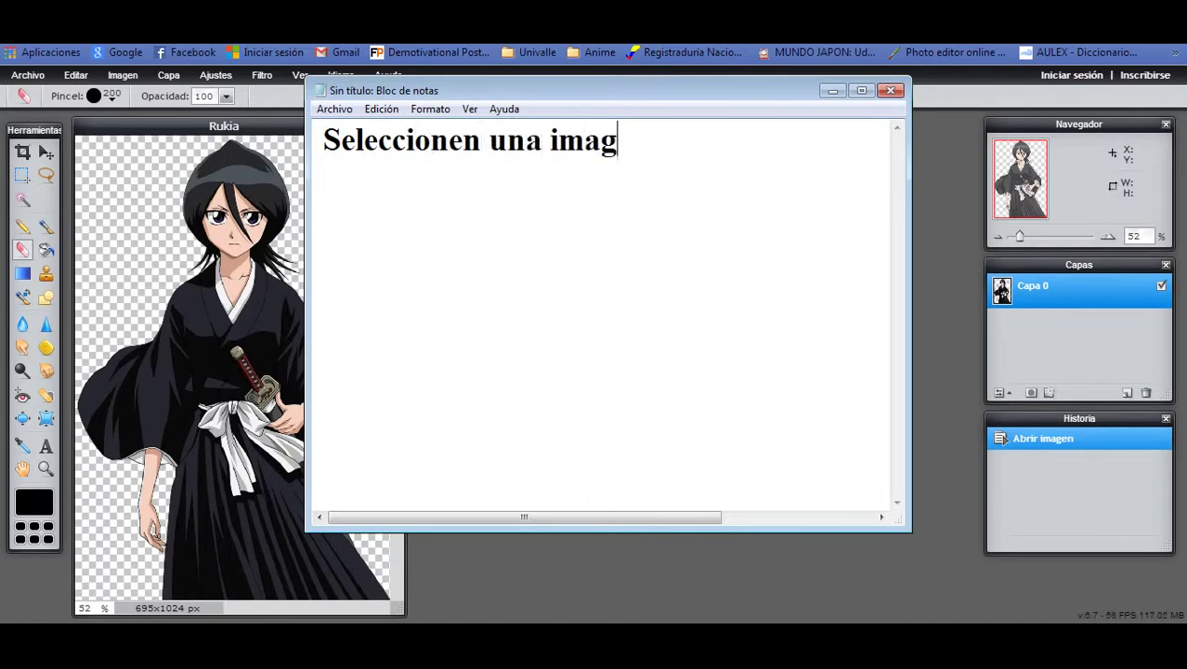
text(en png)
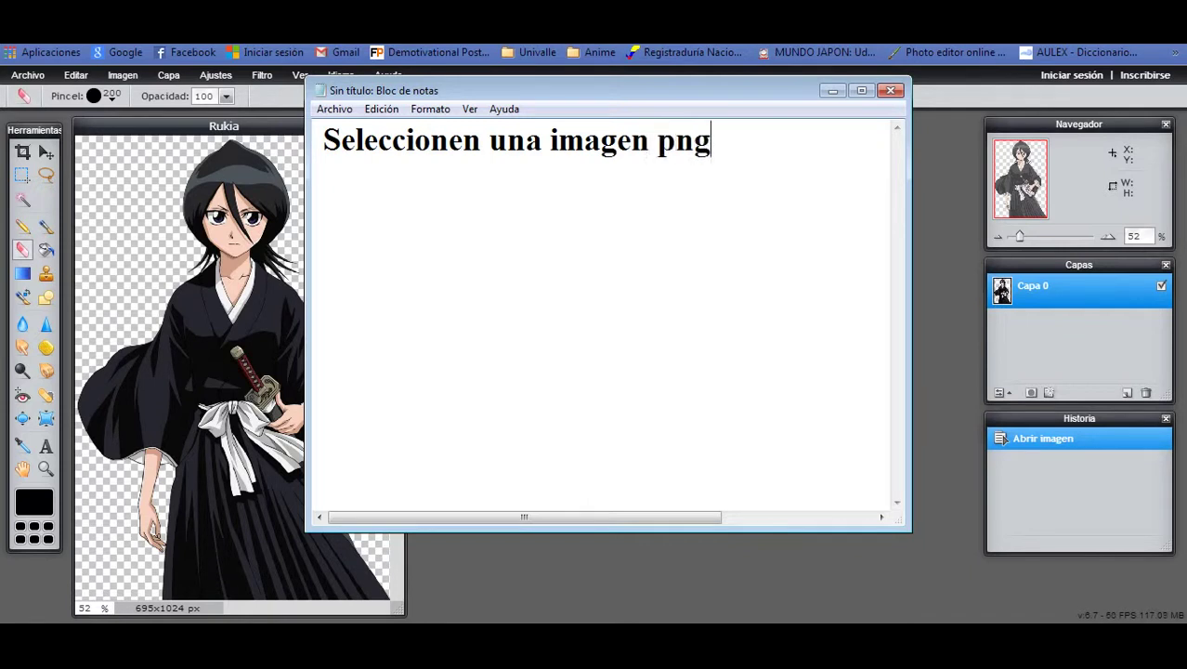
text(.)
Step: Continue the note on a new line with "Debe tener el fondo transparente, si es" and "asi," on the line below
key(Return)
text(Debe tene)
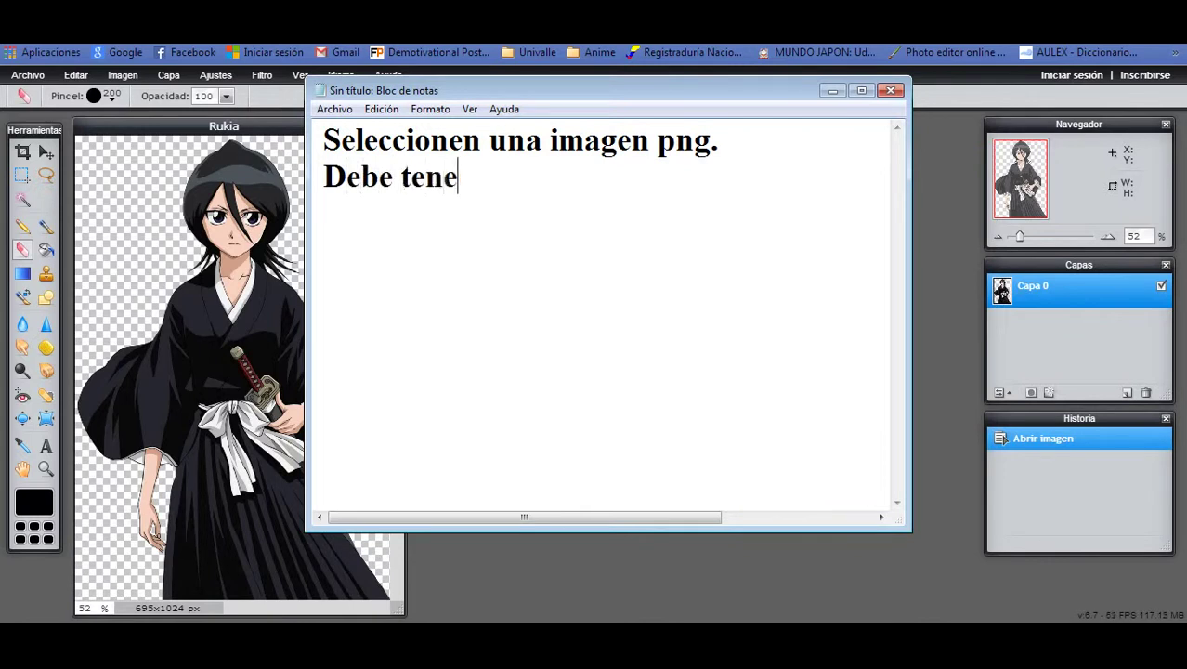
text(r el fondo)
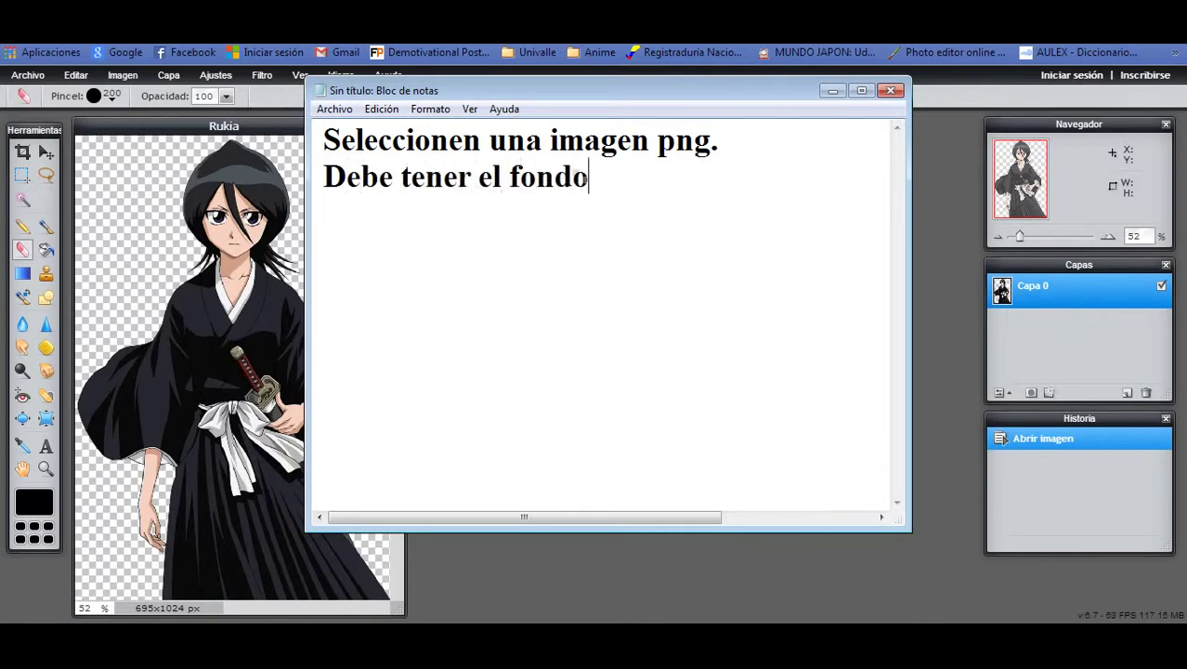
text( transparende)
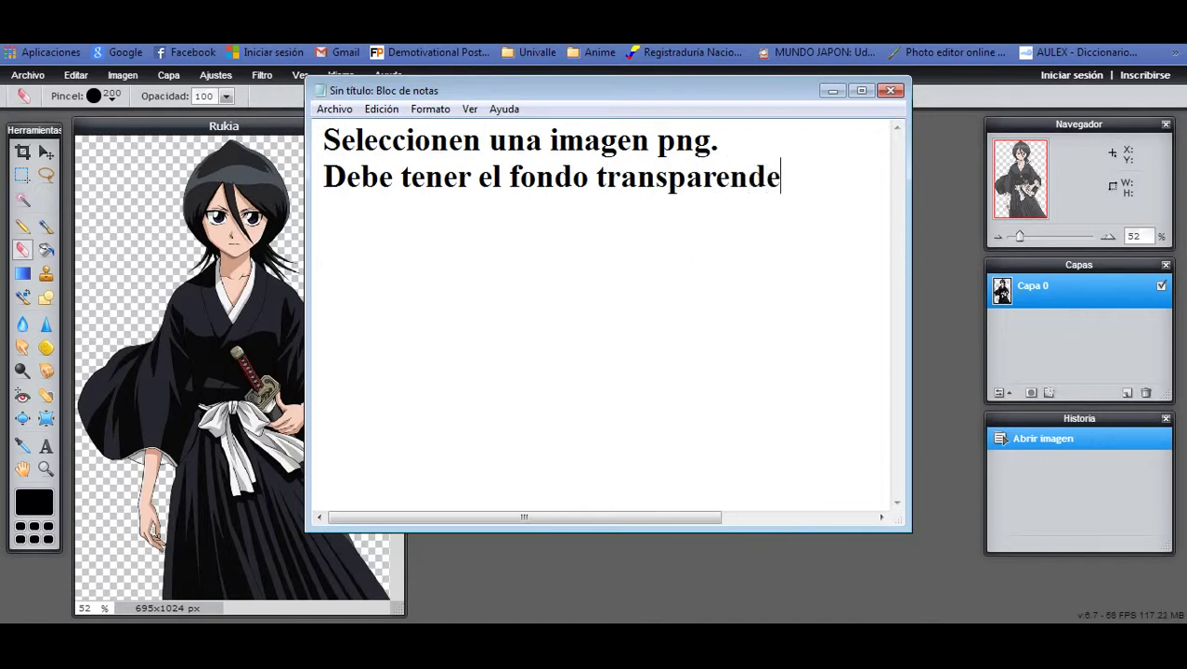
key(BackSpace)
key(BackSpace)
text(te)
text(, c)
key(BackSpace)
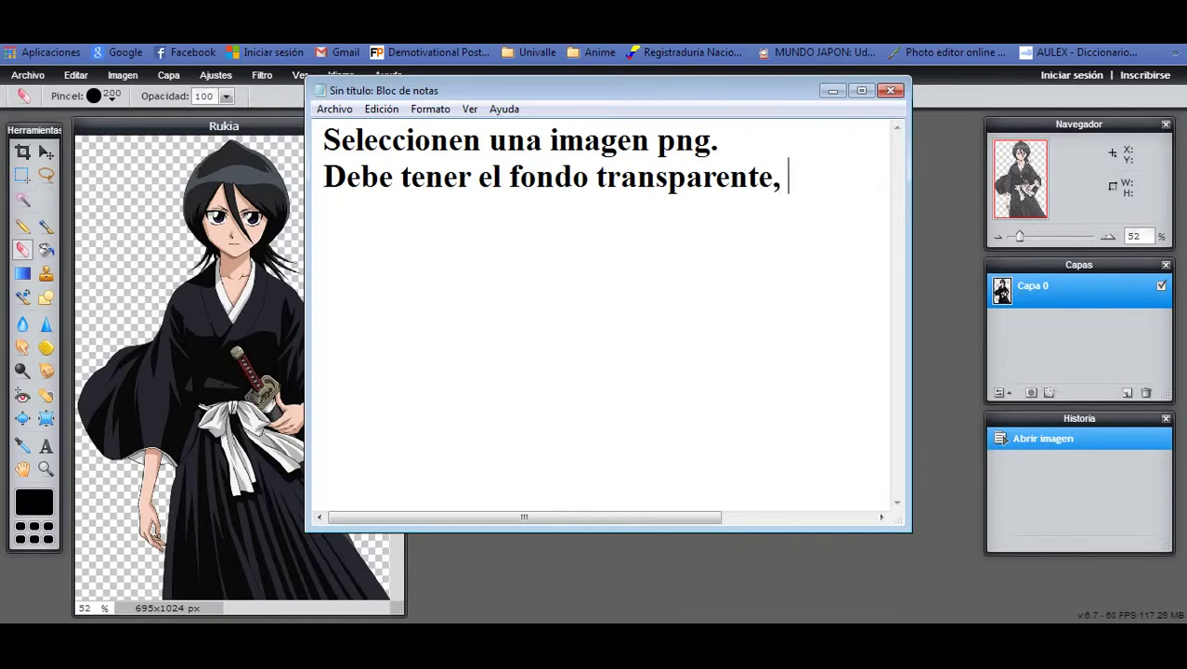
text(si es)
key(Return)
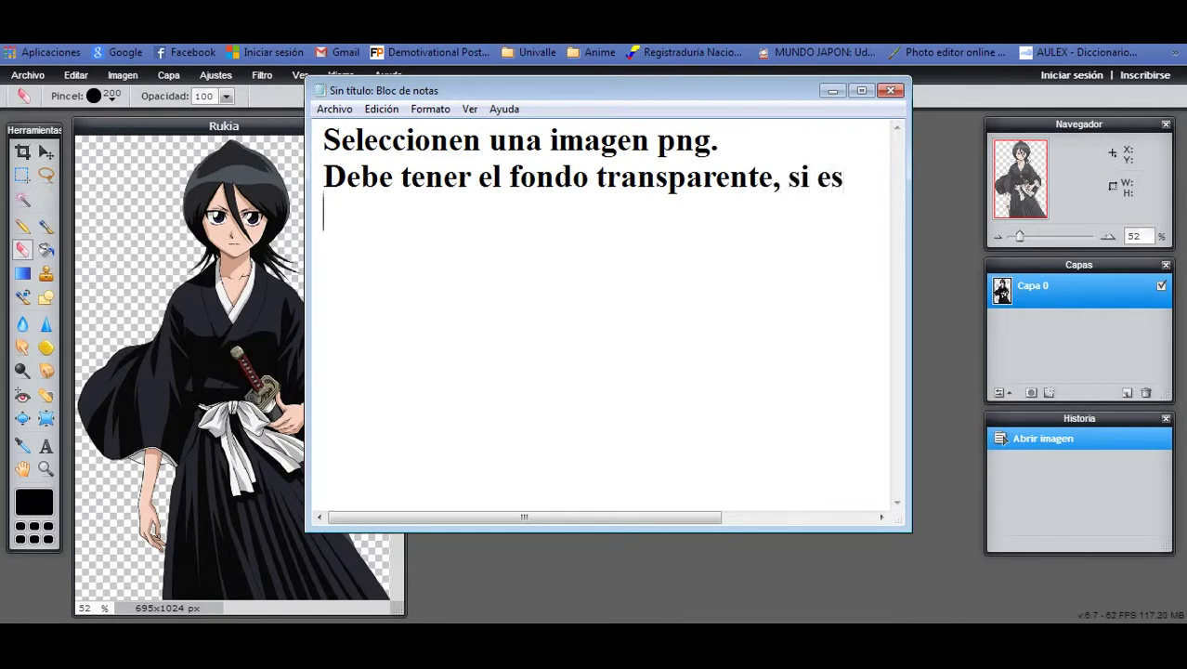
text(asi,)
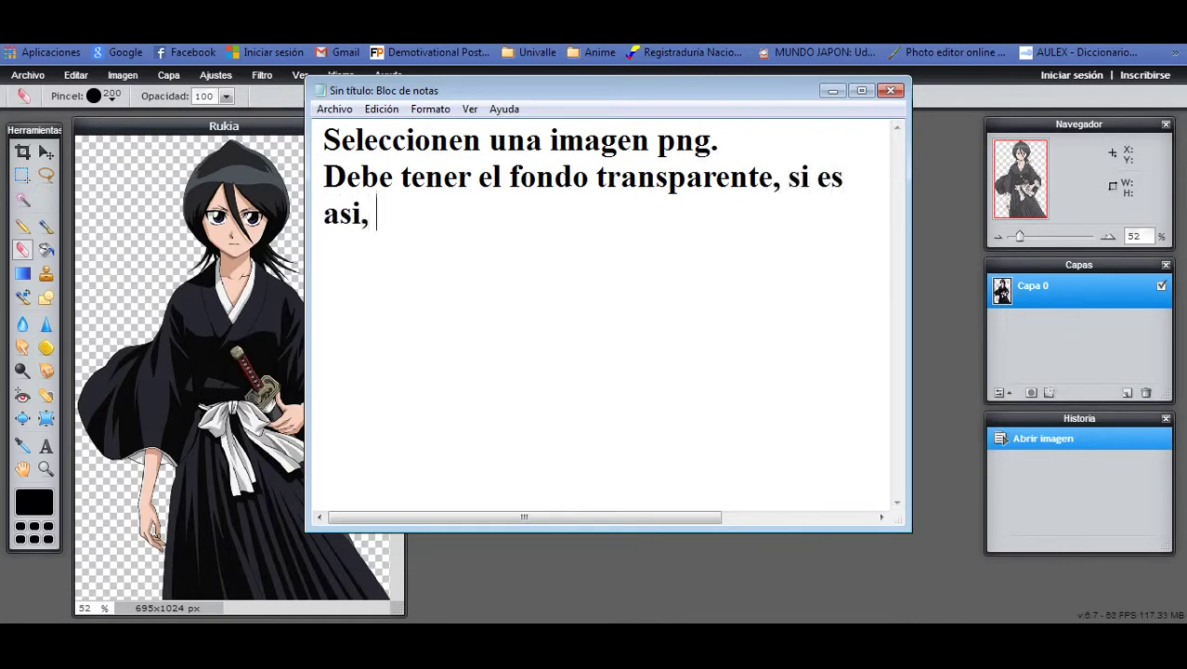
Step: Move the note window clear of the Rukia image and finish the text with "la imagen se mostrara con la seccion de cuadros atras."
drag(608, 90, 766, 87)
text(la imagen )
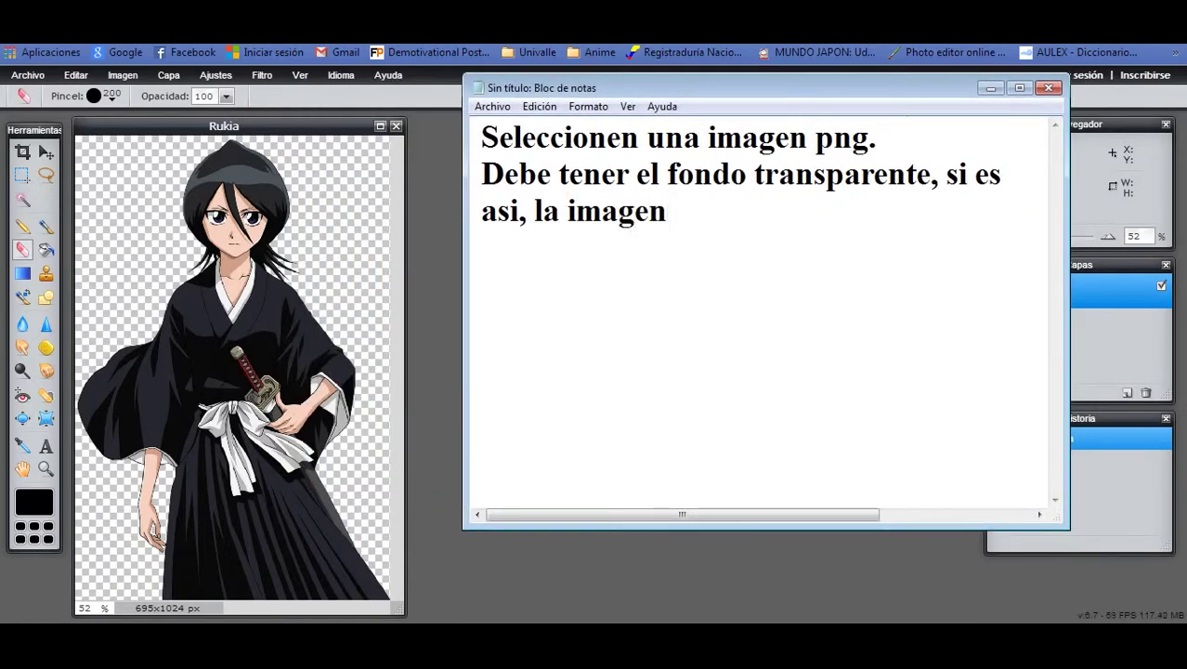
text(se most)
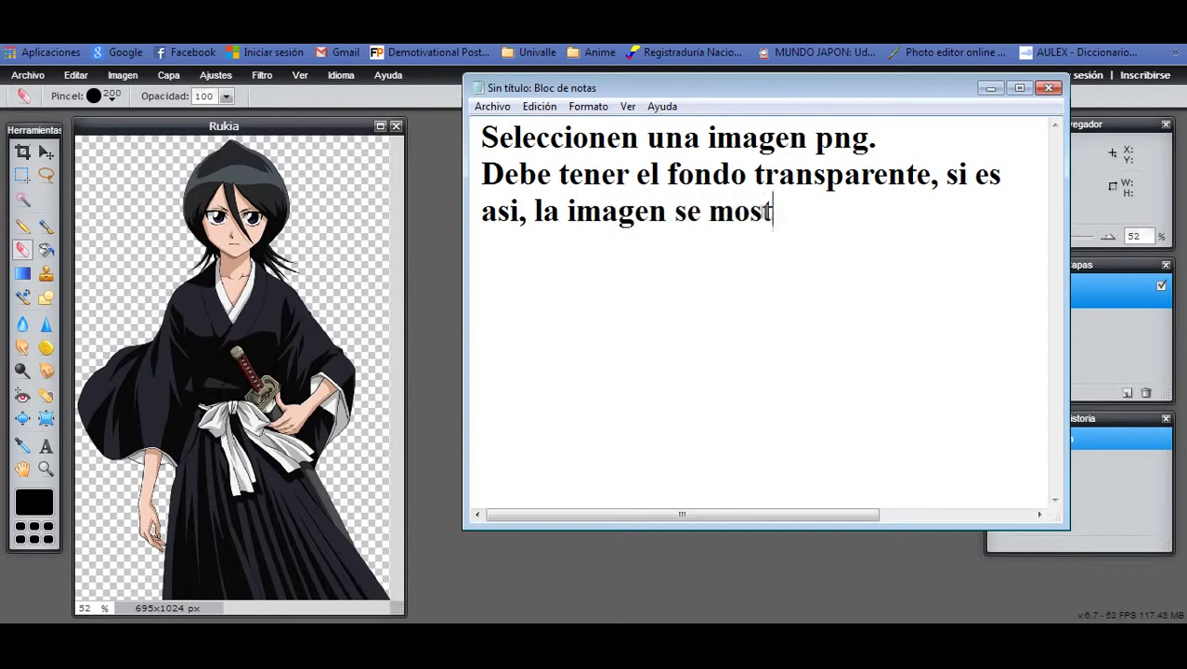
text(rara )
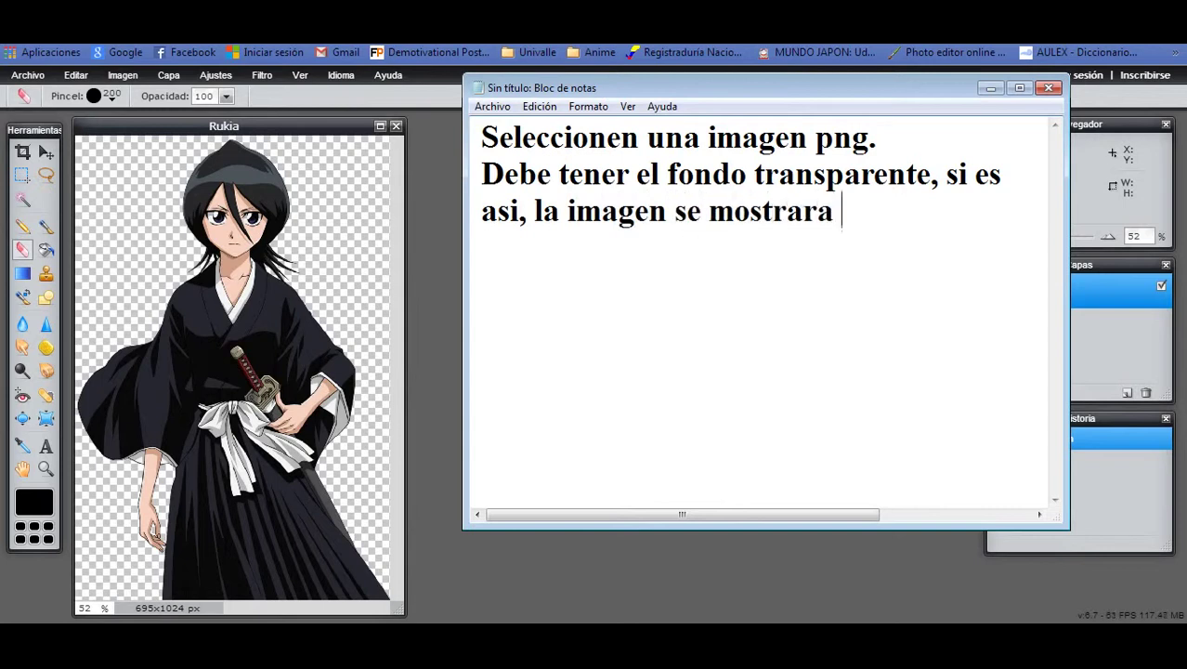
text(con la )
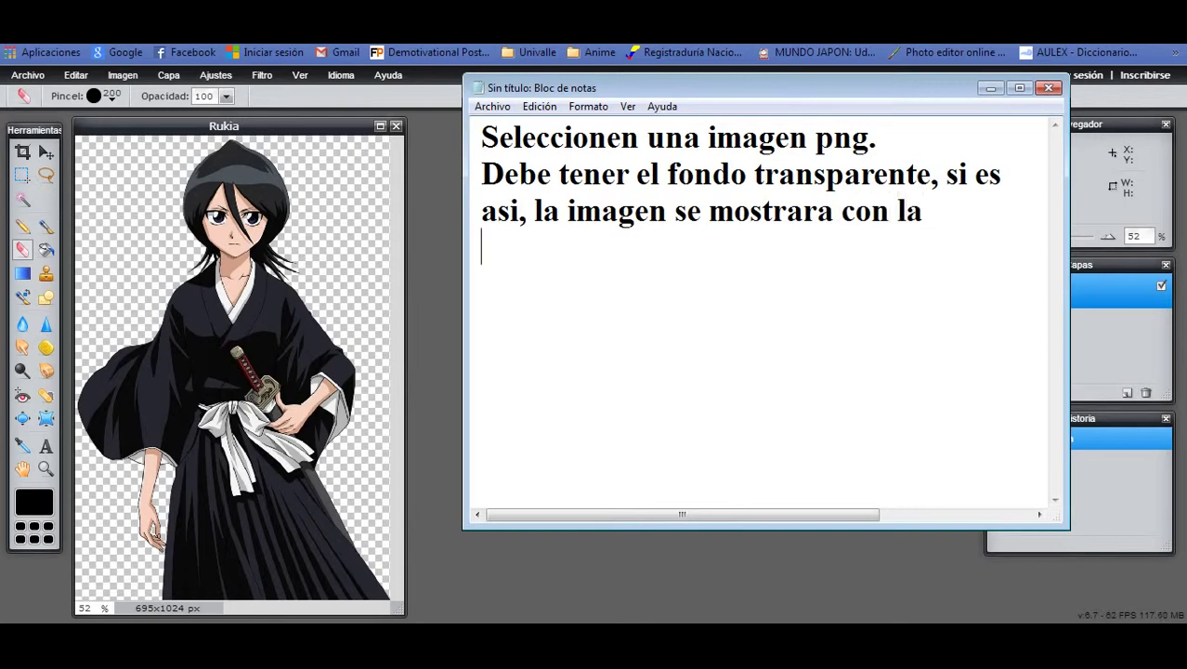
text(seccion de)
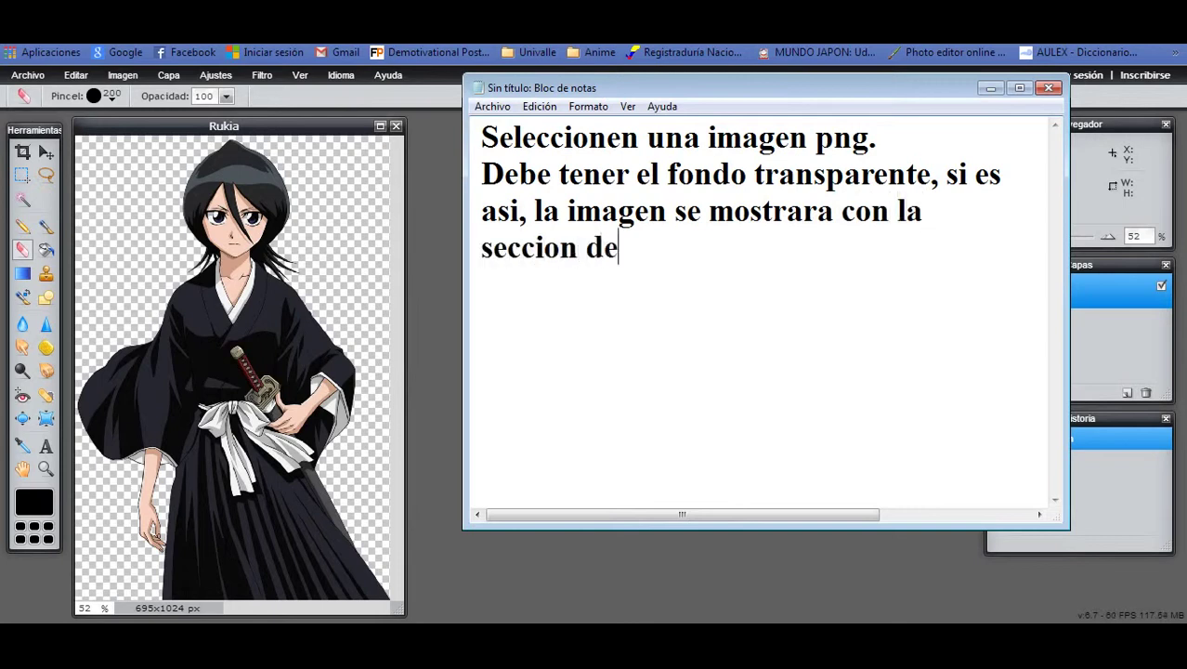
text( cuadro)
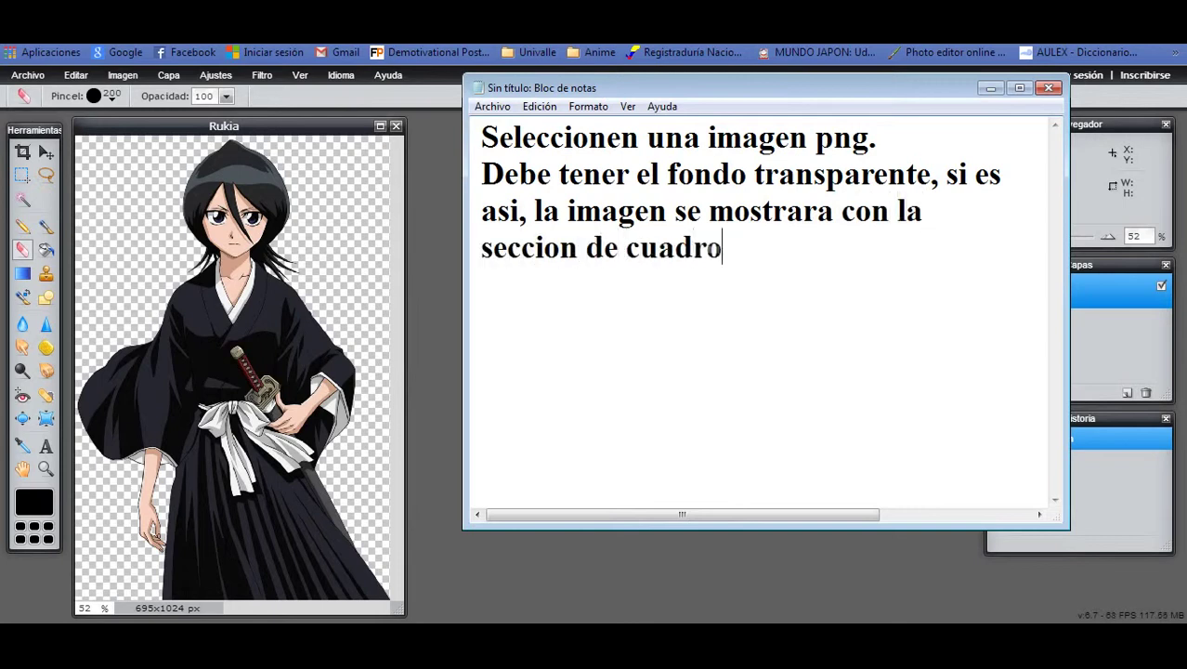
text(s atras.)
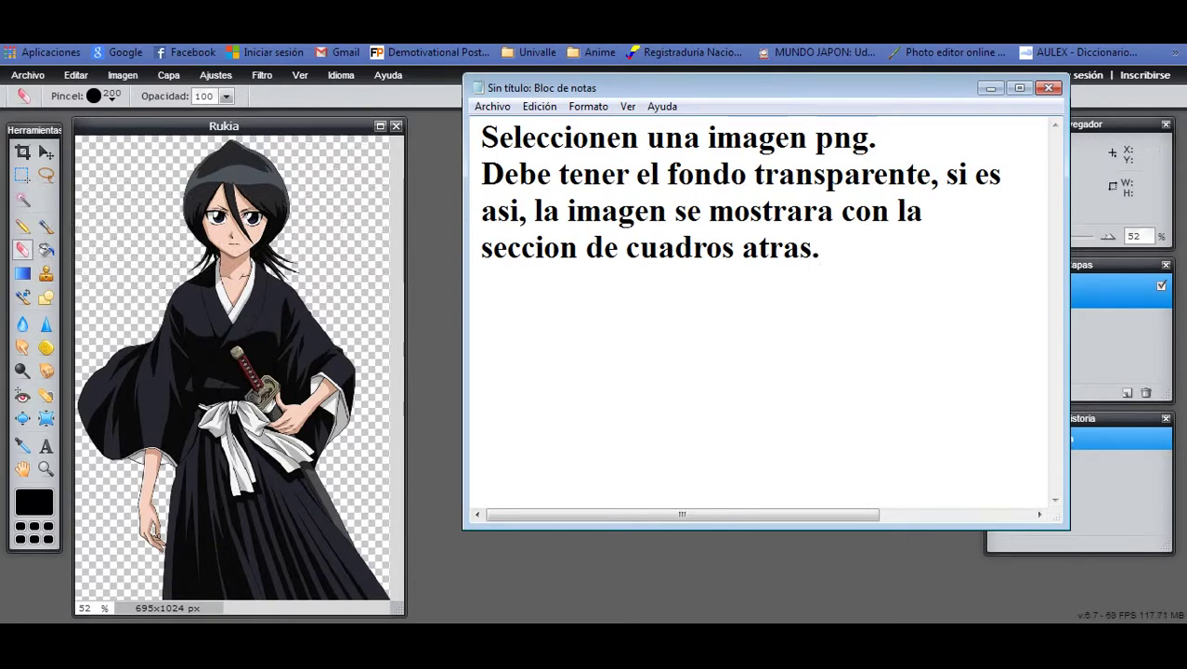
Step: Replace the whole note with "Ahora, seleccionen una imagen que quieran de fondo."
key(ctrl+a)
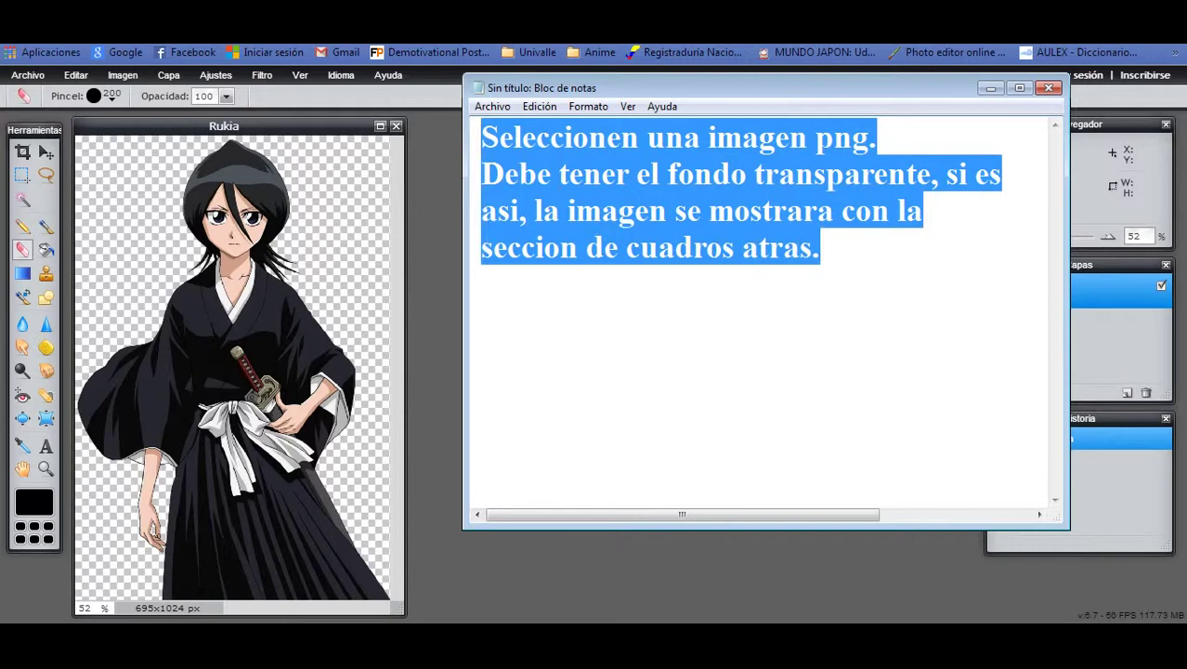
text(Ahora)
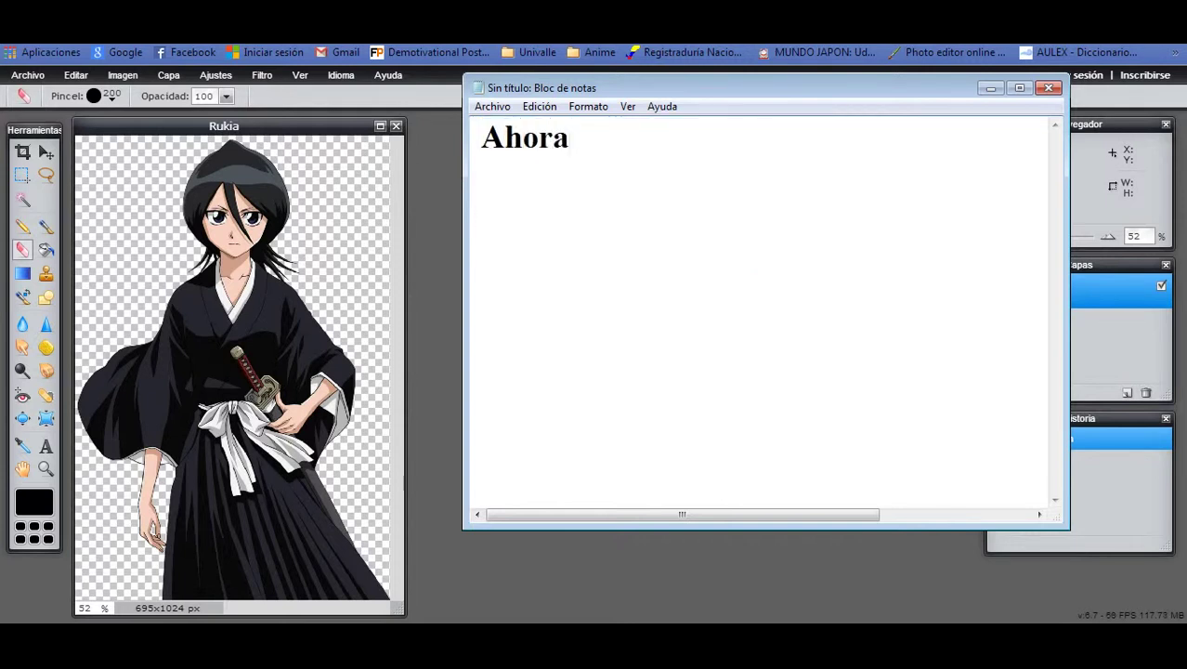
text(, sell)
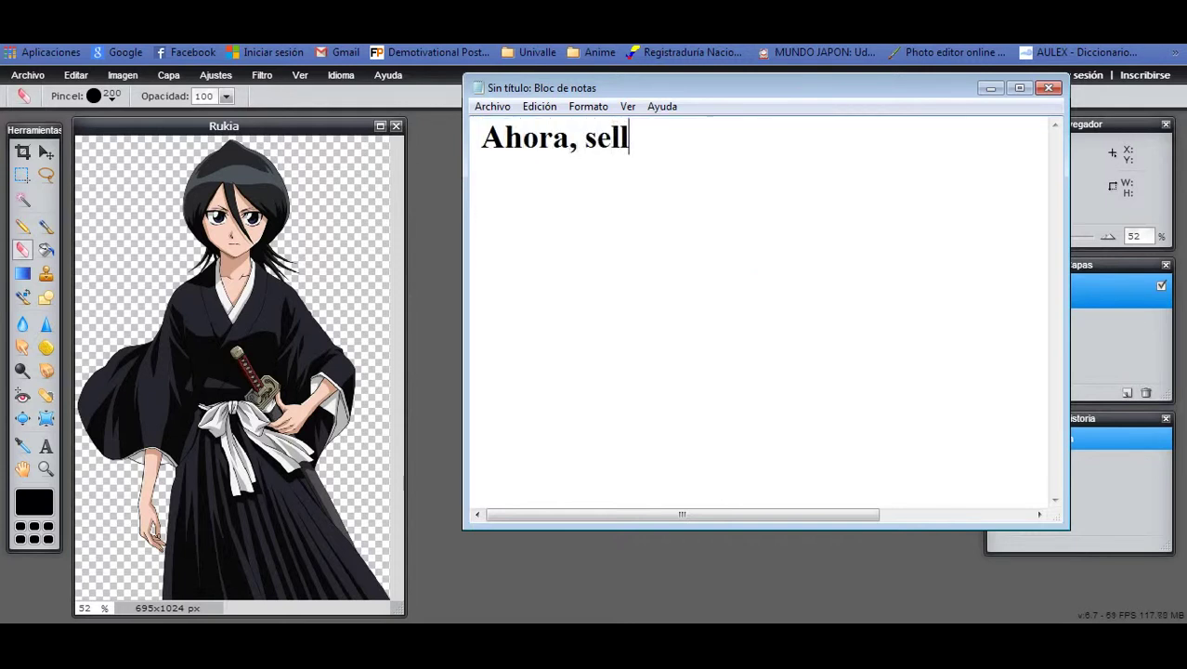
key(BackSpace)
text(eccio)
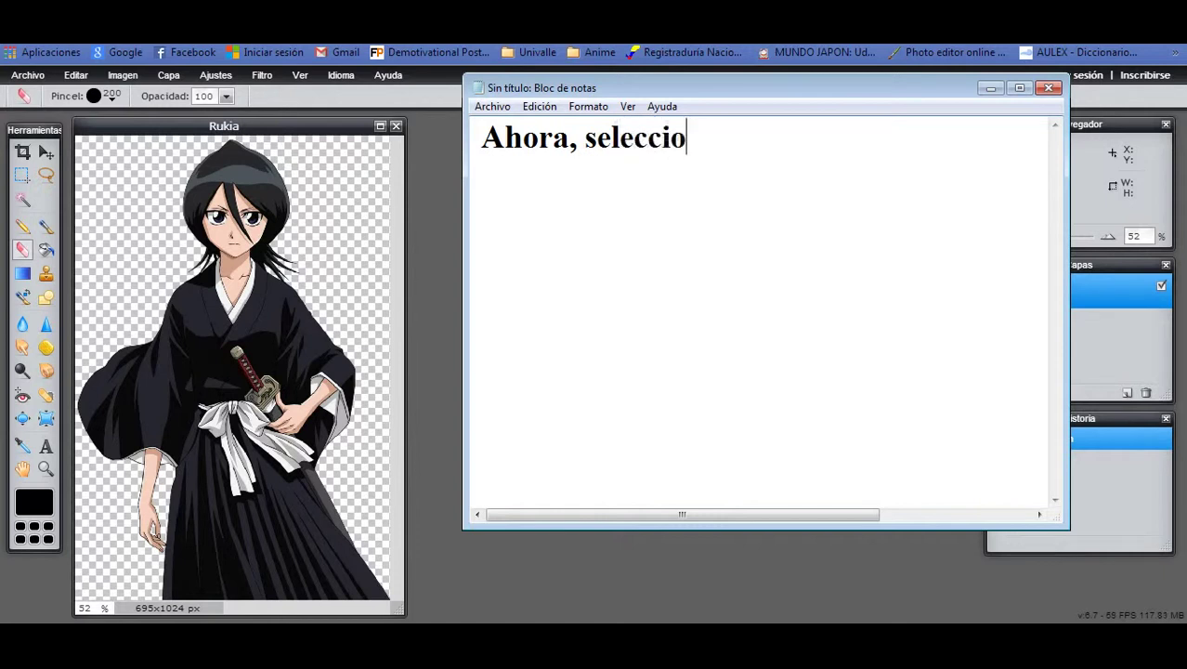
text(nen una i)
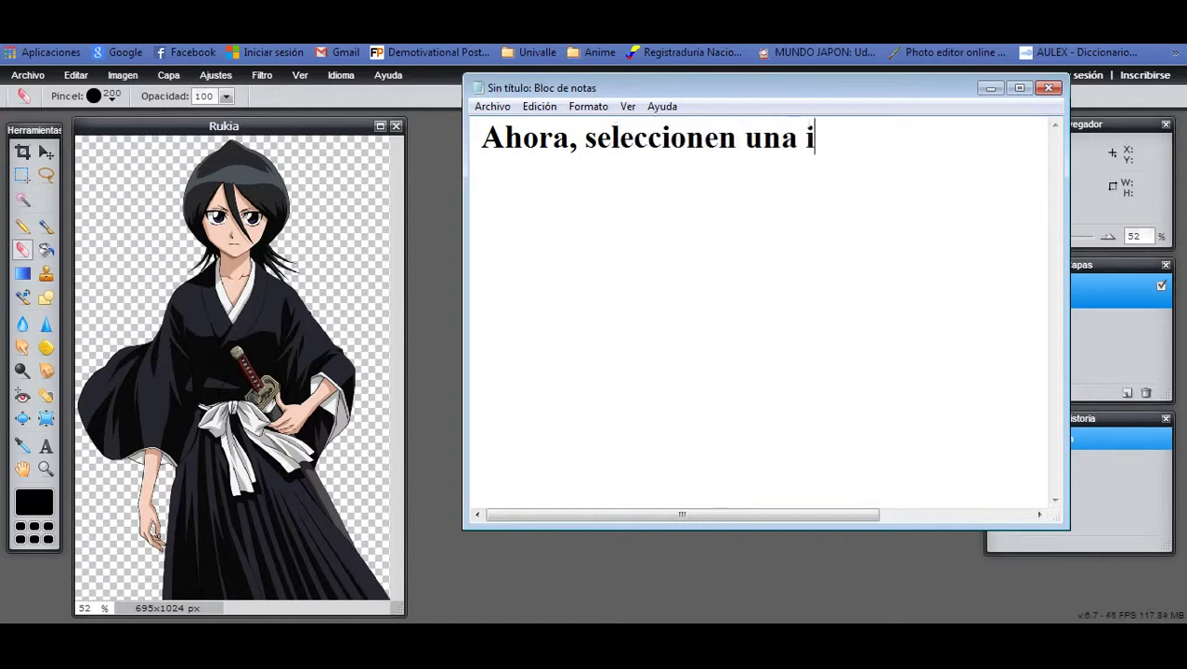
text(agen)
key(BackSpace)
key(BackSpace)
key(BackSpace)
key(BackSpace)
text(magen)
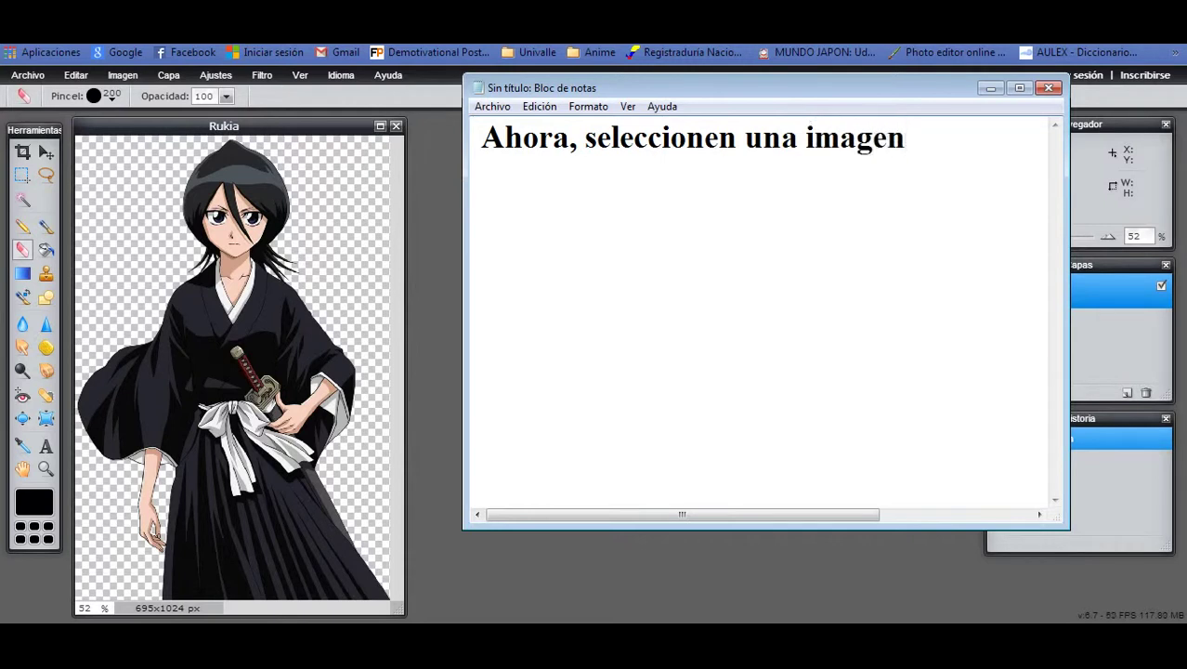
text( que quiera)
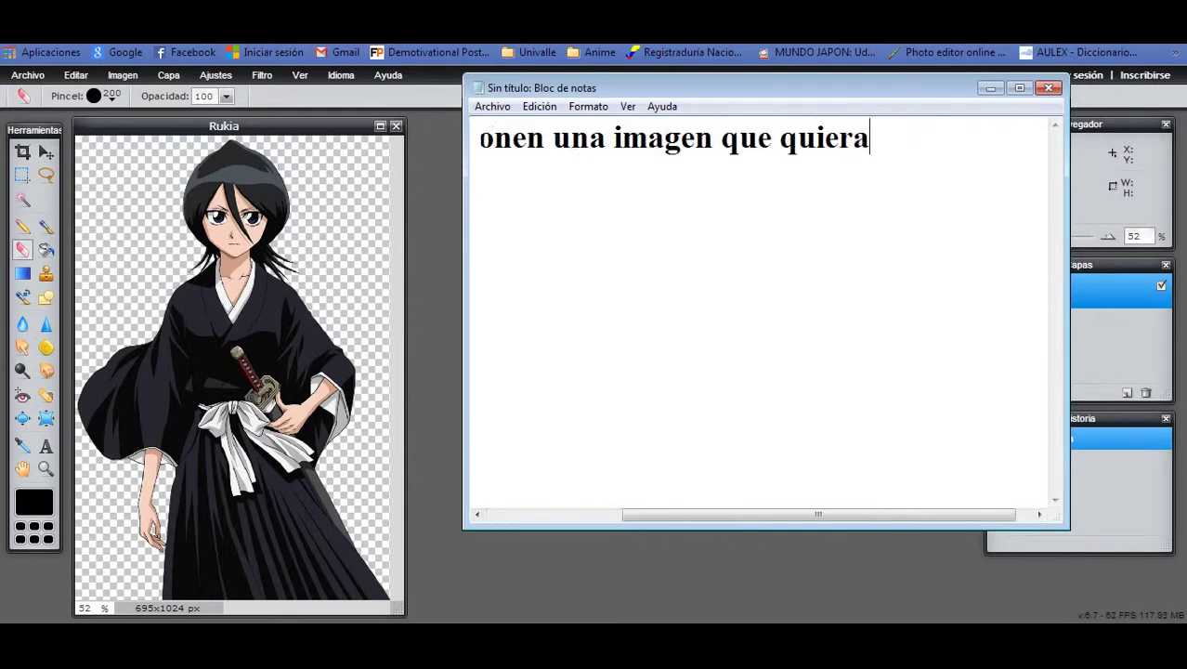
text(n de fondo.)
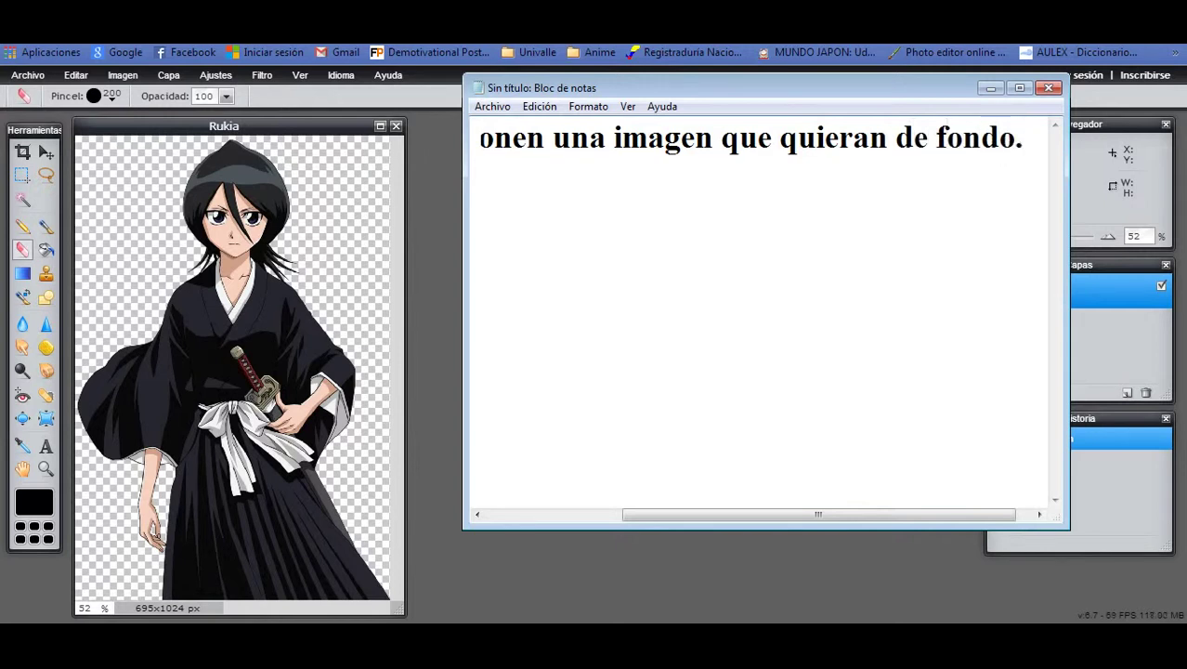
Step: Open the background image itachi__s_tsukuyomi_genocide_by_darkuchiha7-d46r8ml from the Imágenes library
click(27, 74)
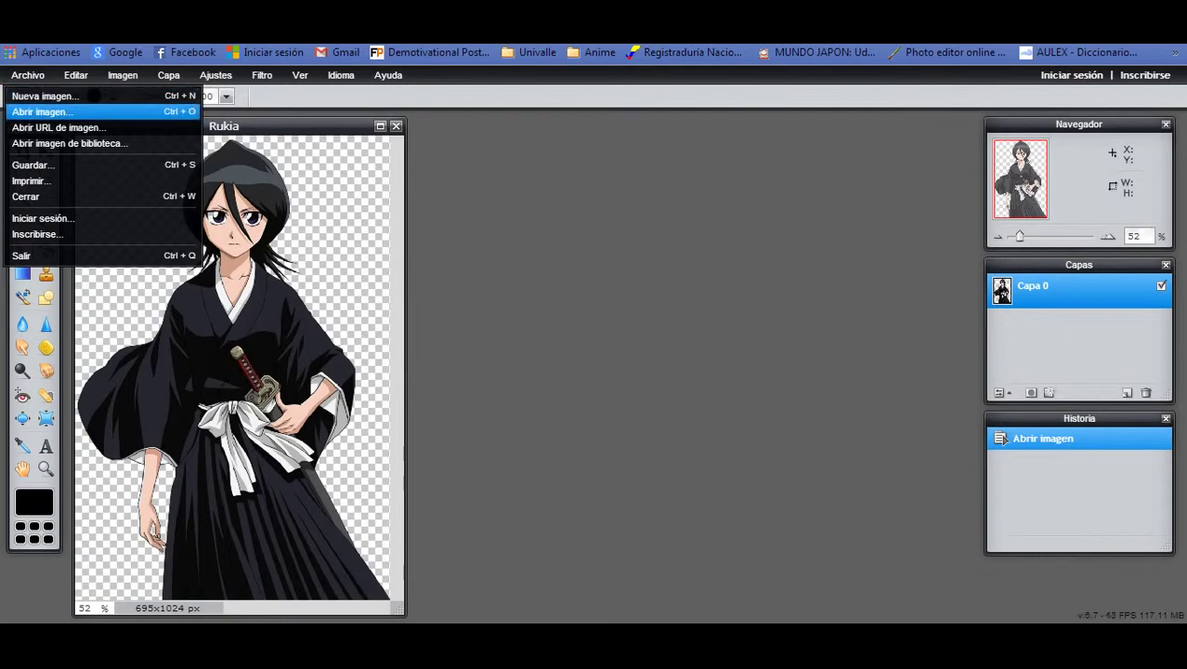
click(42, 112)
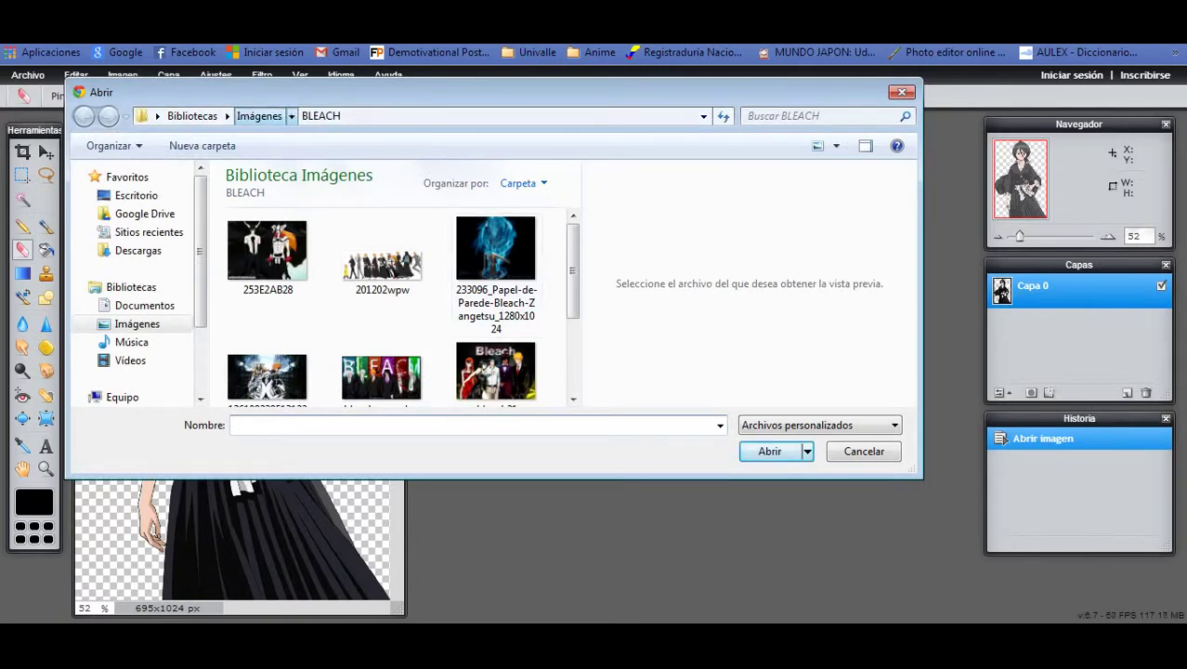
click(259, 116)
drag(573, 231, 573, 370)
click(383, 270)
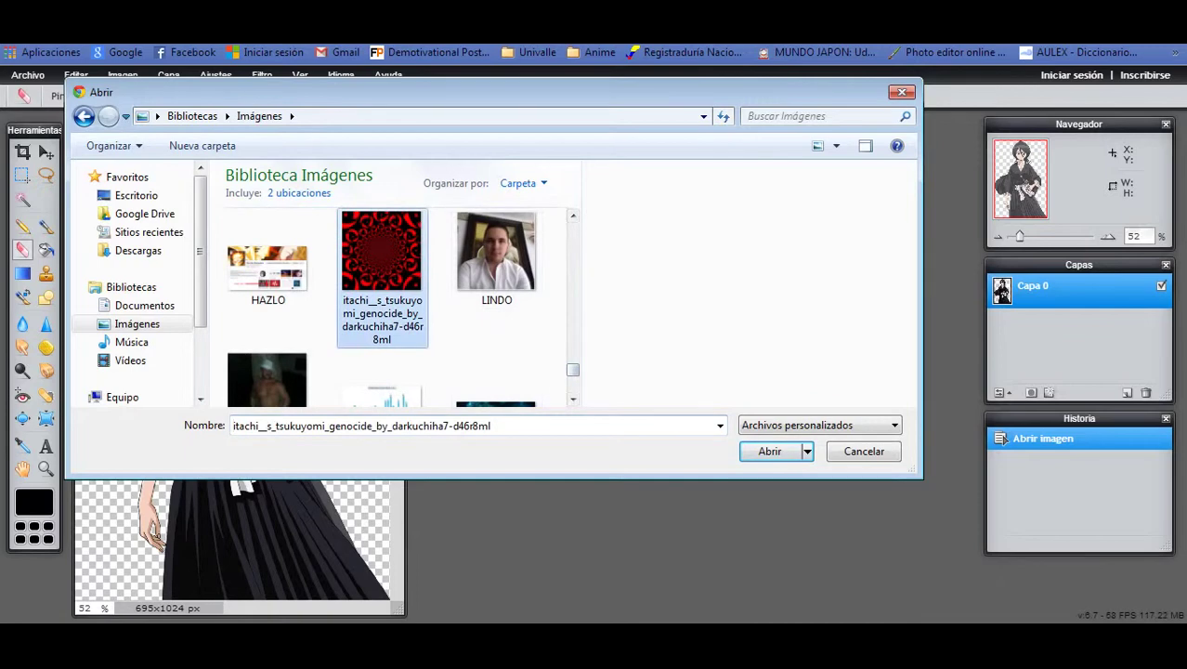
key(Return)
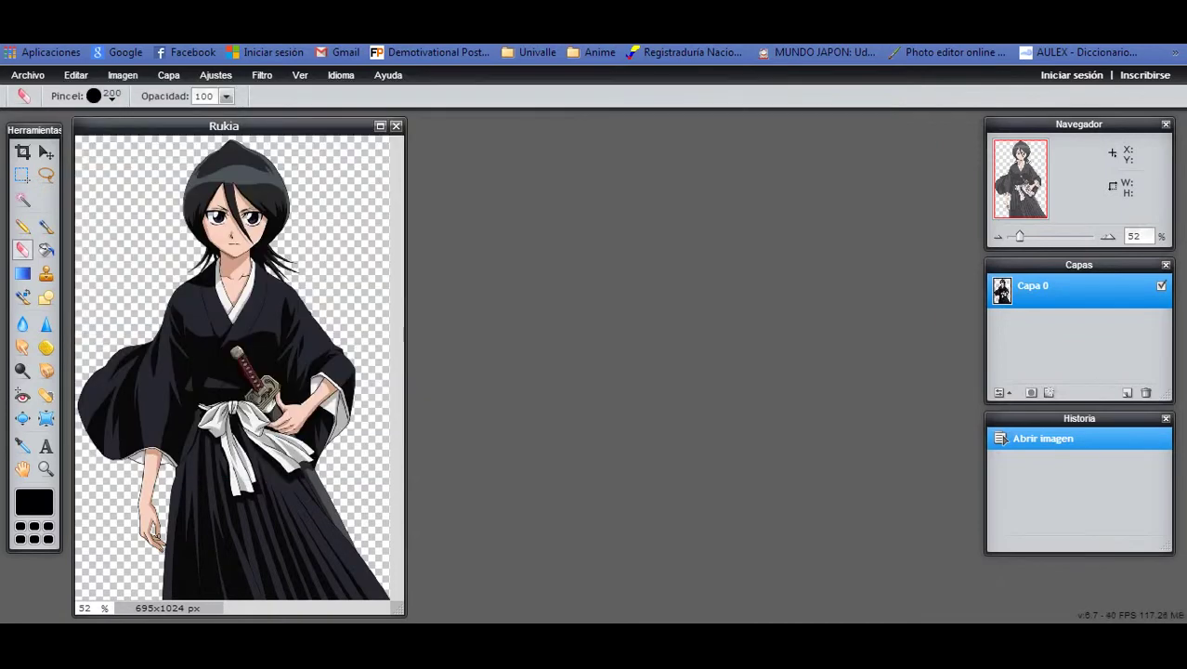
Step: Switch to Notepad and replace the whole note with "Deben fijarse del tamaño de las dos imagenes."
key(alt+Tab)
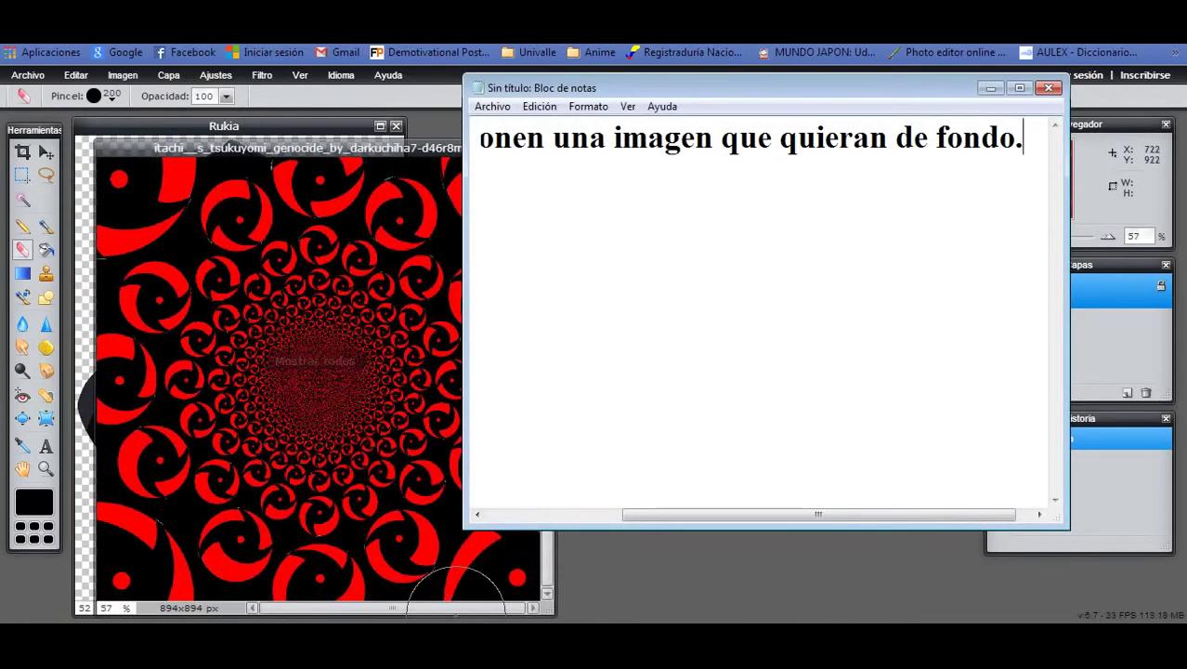
key(ctrl+Home)
key(ctrl+a)
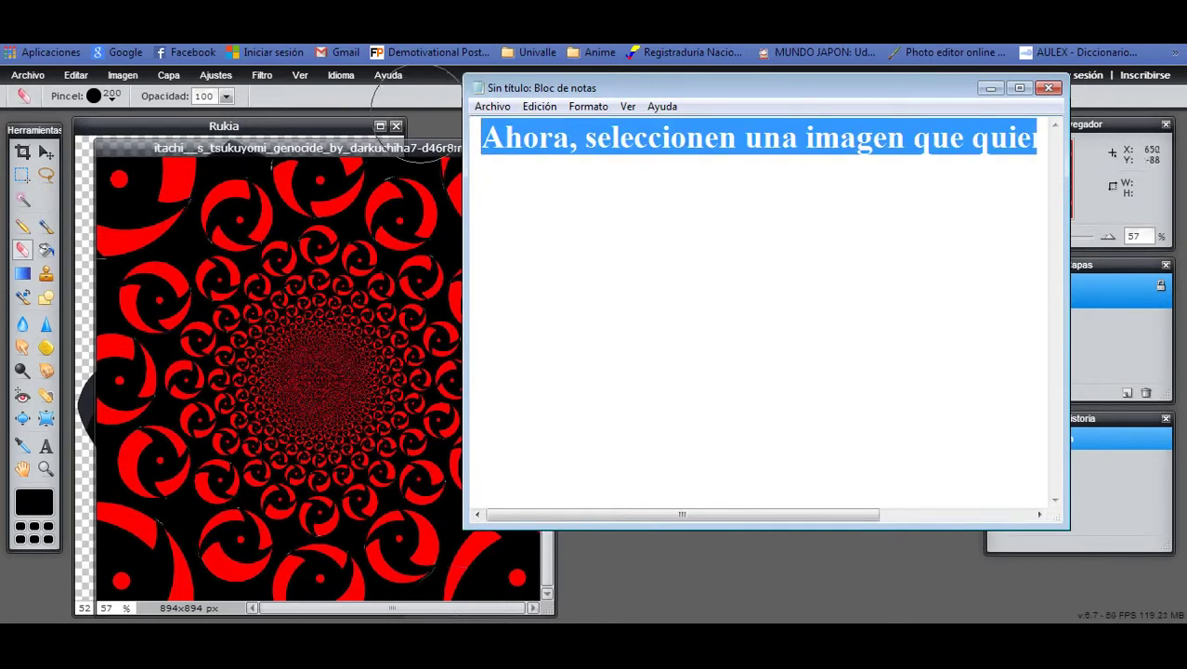
text(Deben )
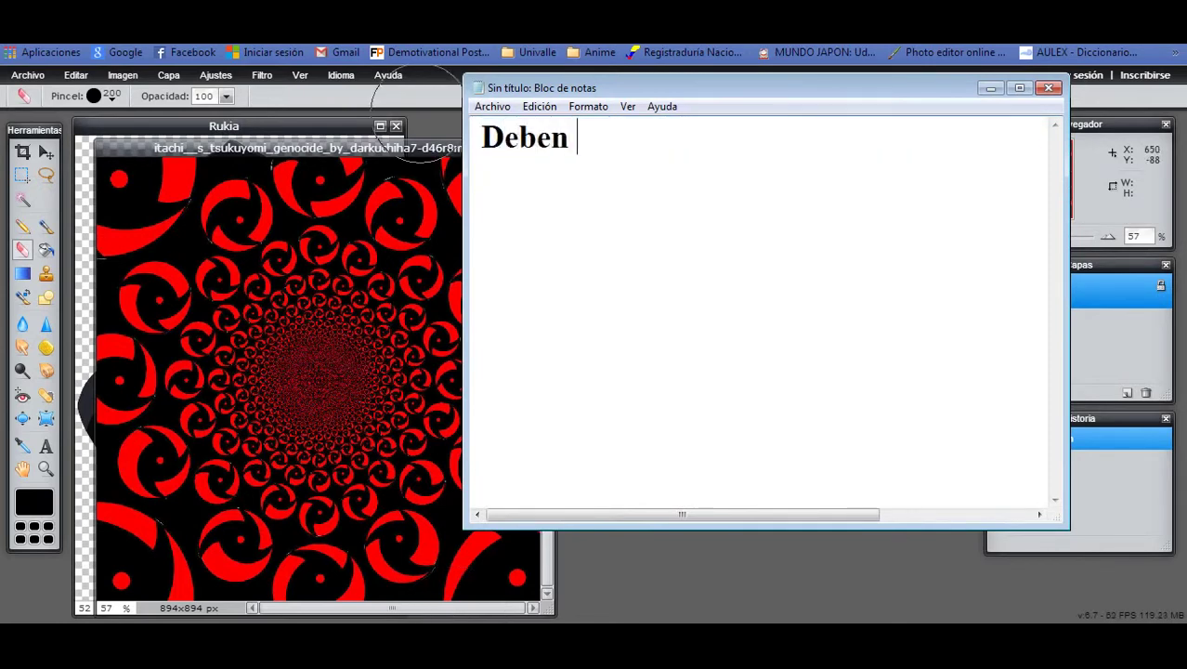
text(fijarse de)
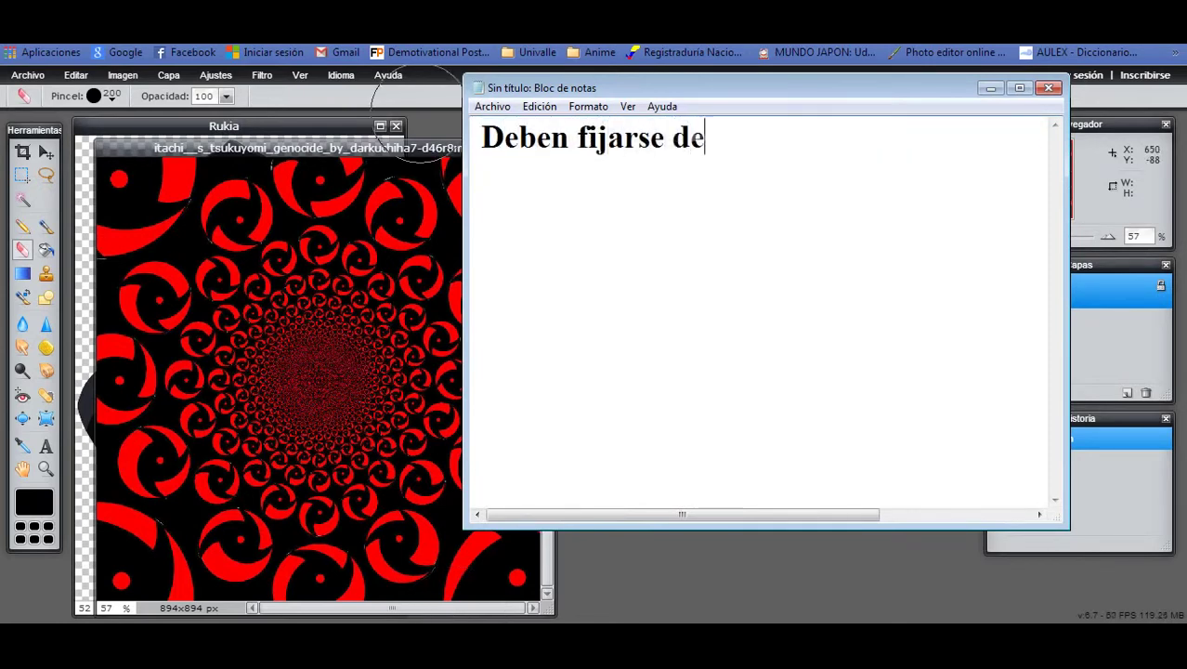
text(l tamaño )
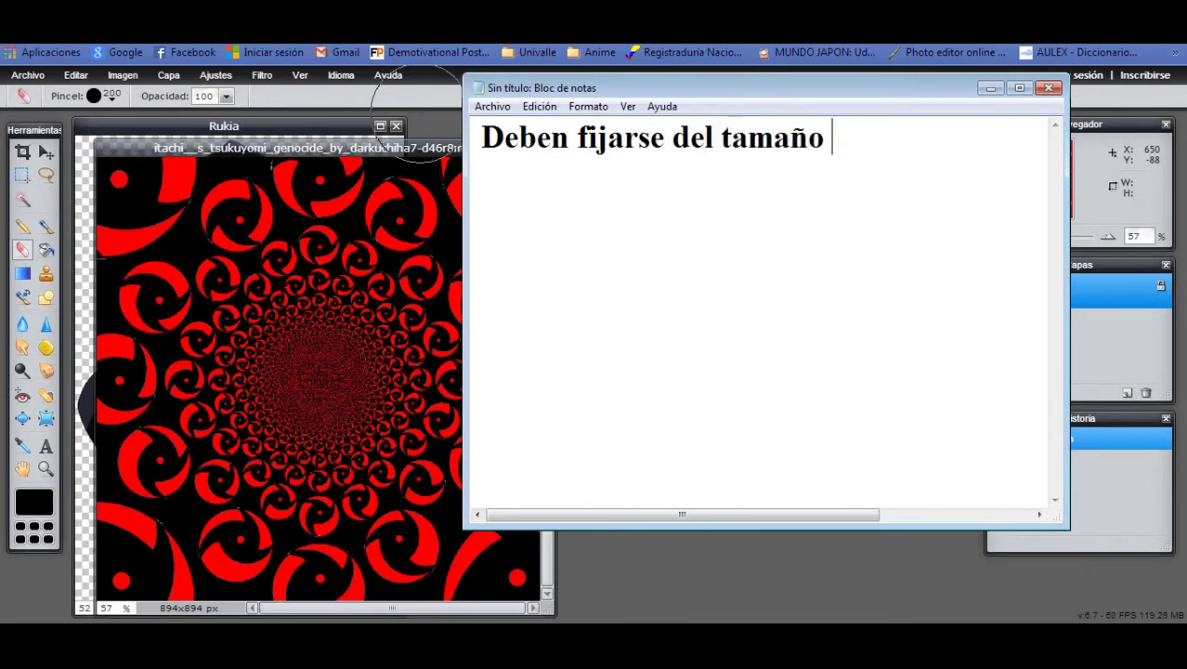
text(de las dos )
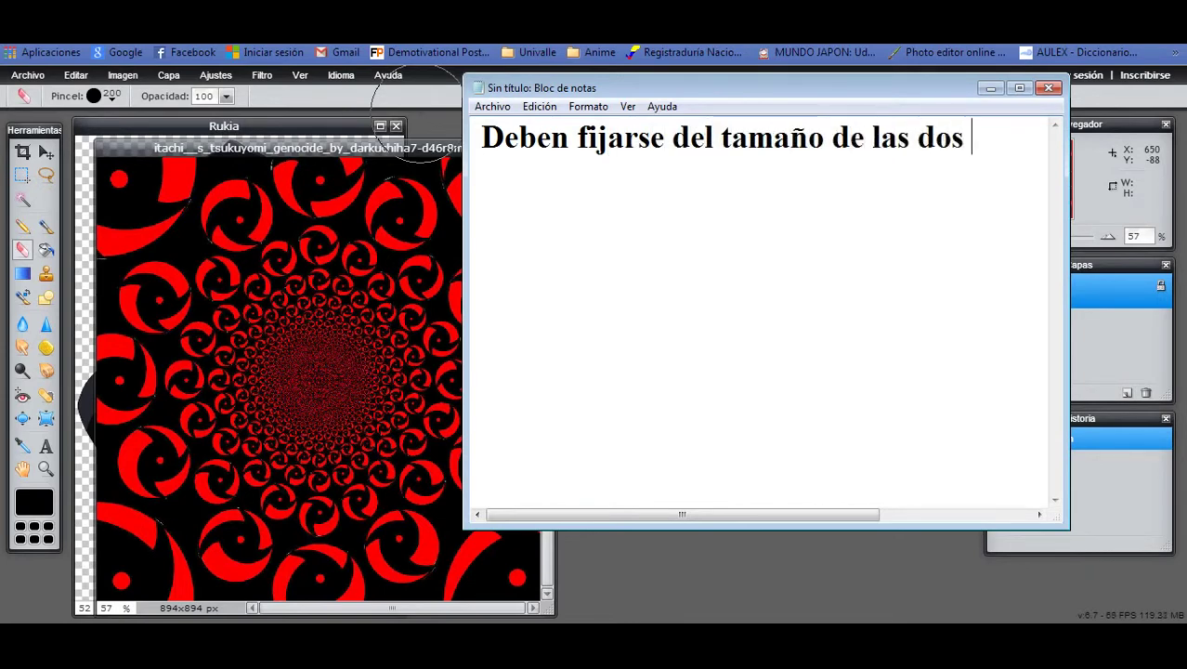
text(imagenes)
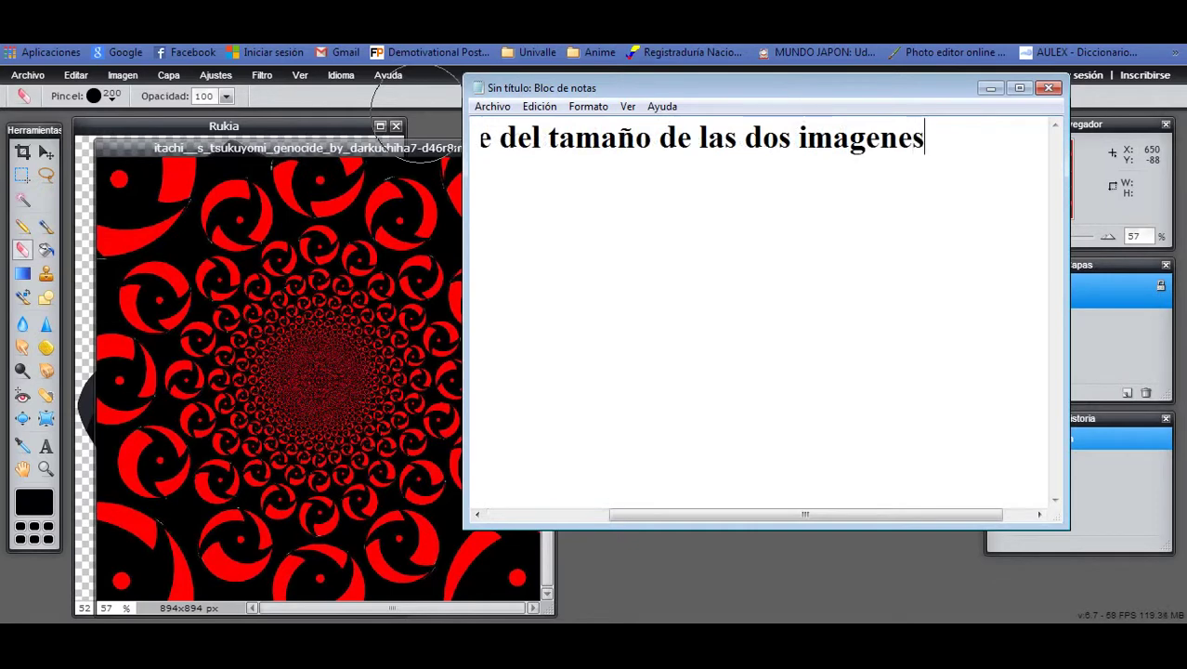
text(.)
drag(805, 514, 682, 514)
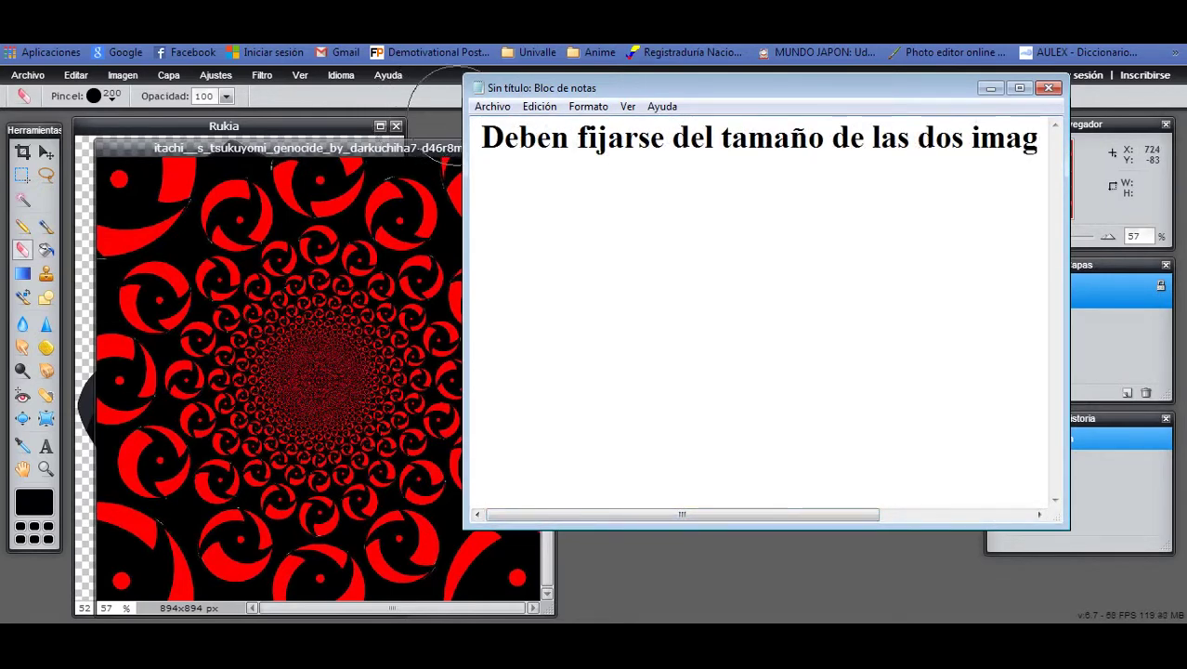
Step: Switch back to Pixlr and move the red spiral background image's window beside the Rukia image so both are fully visible
click(313, 153)
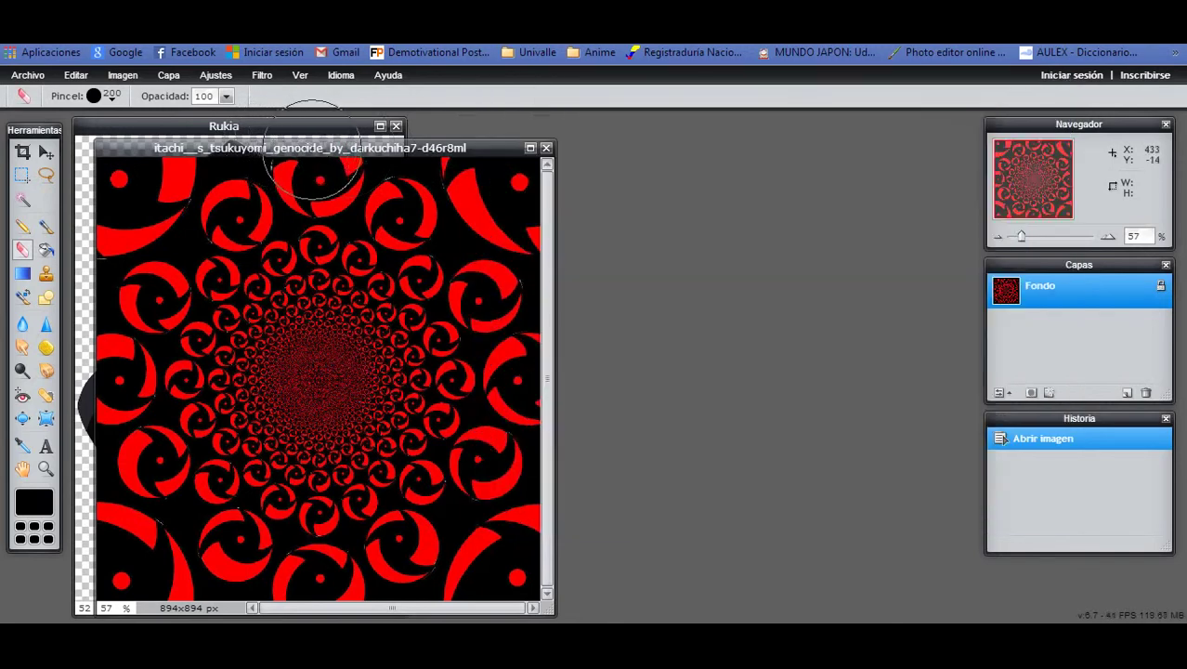
drag(313, 150, 695, 118)
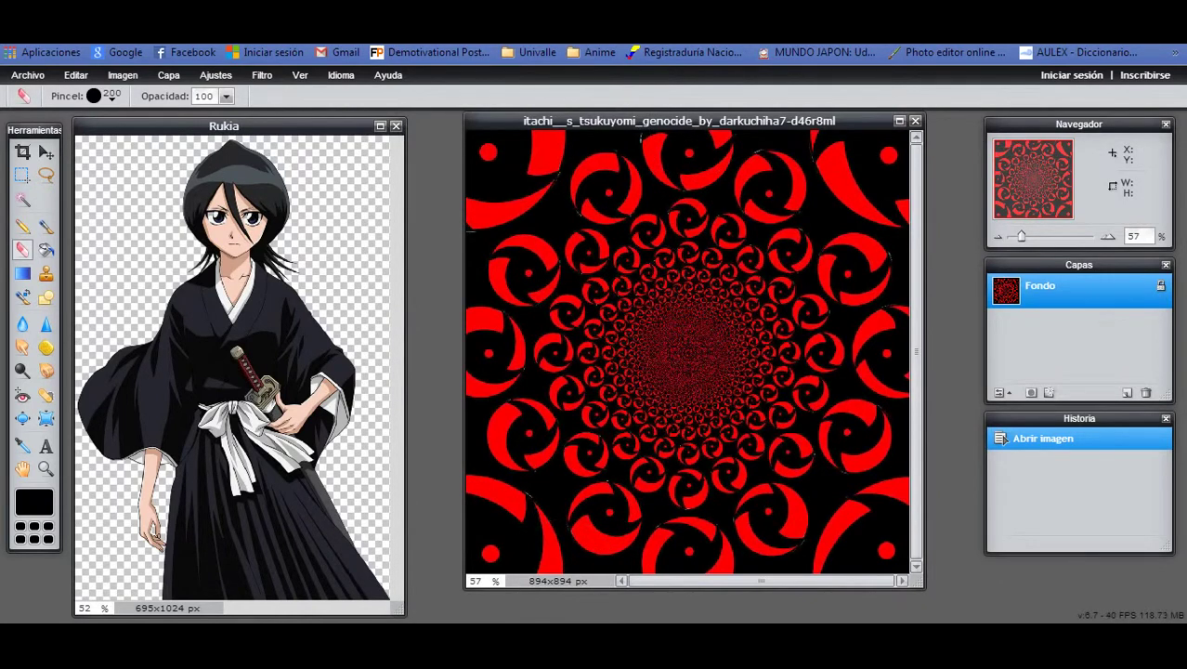
Step: Switch to Notepad and replace the note with the line "Como ven, la imagen de la derecha de la", ending with a line break
key(alt+Tab)
key(ctrl+a)
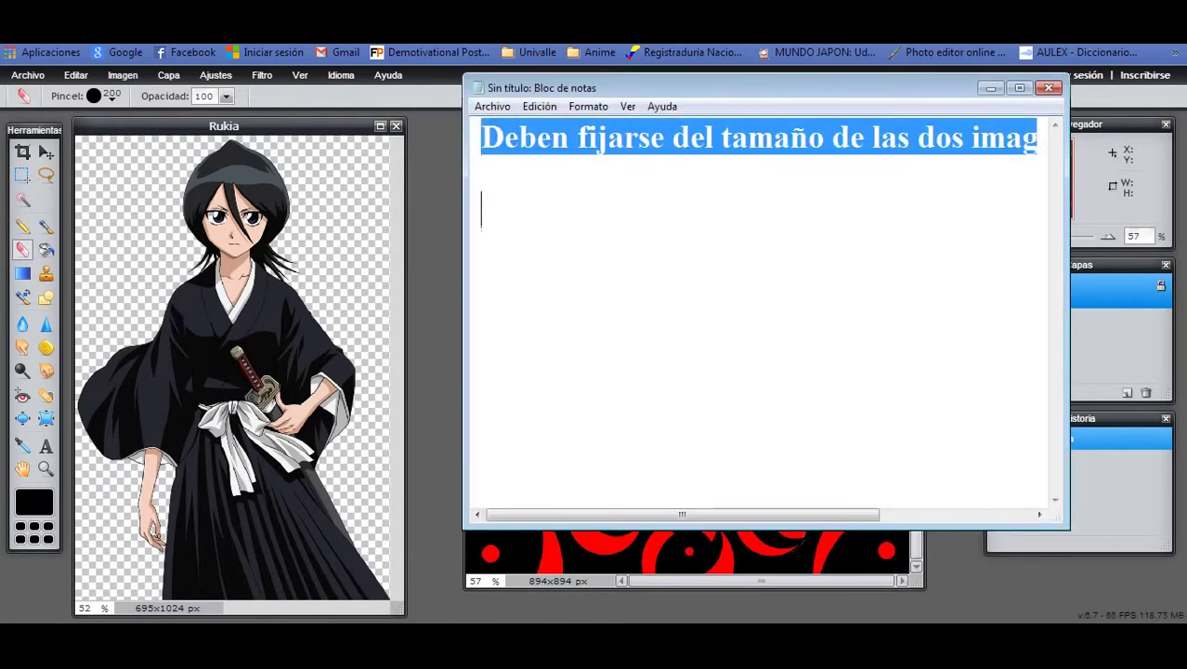
text(C)
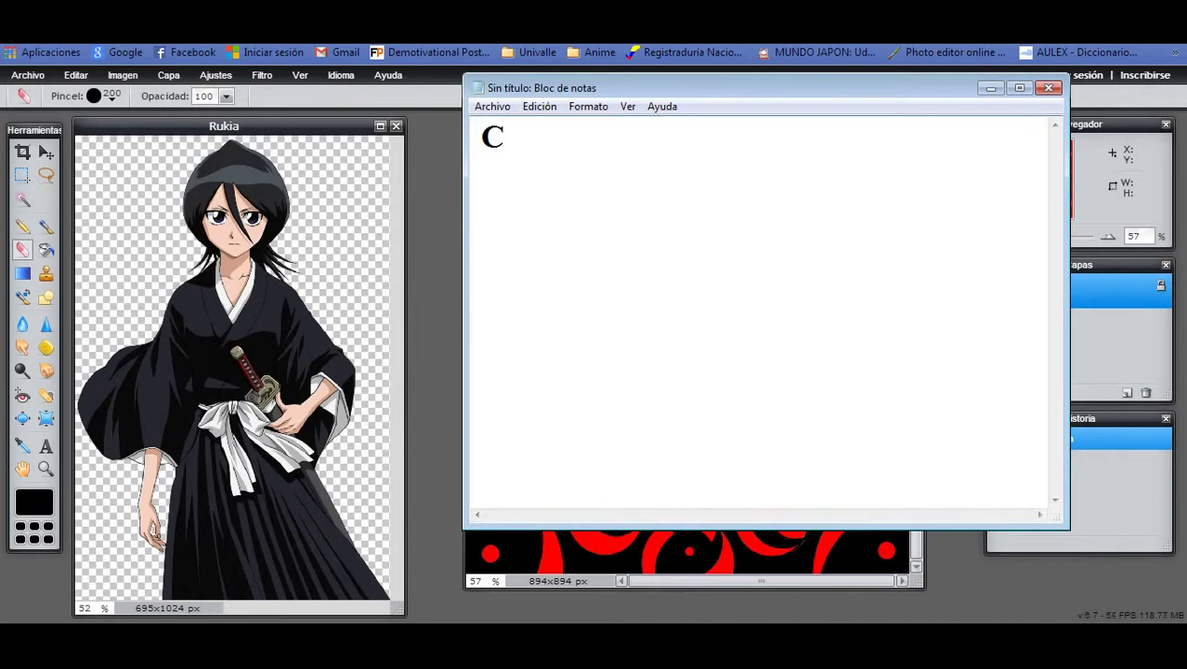
text(omo ven)
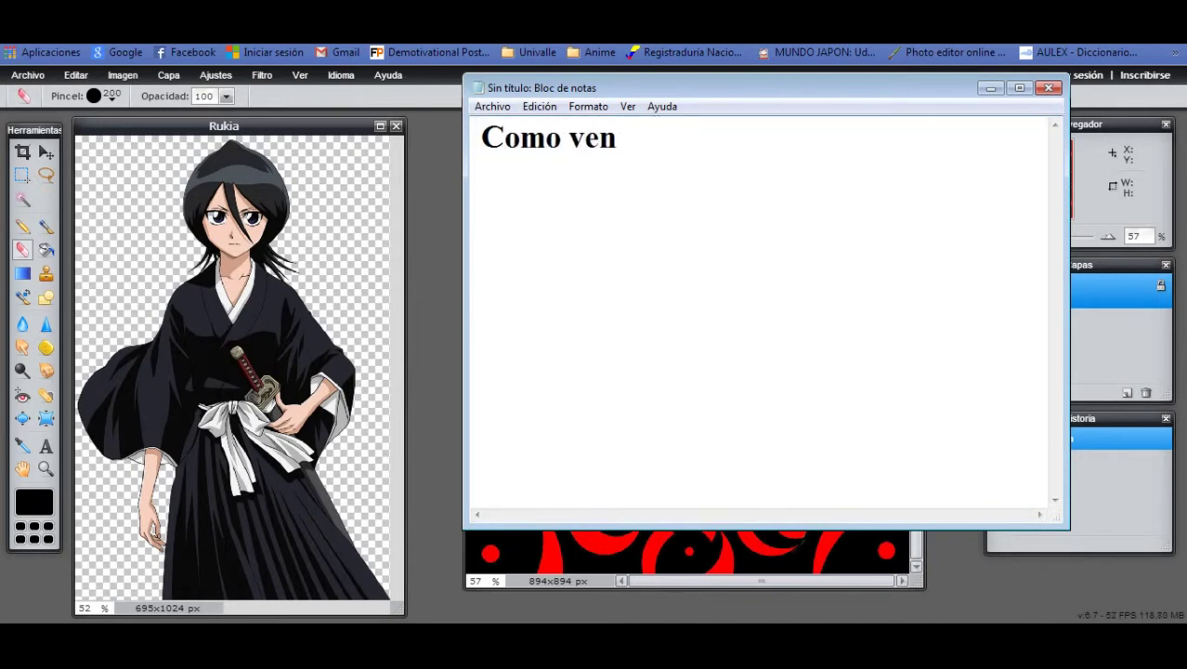
text(, la i)
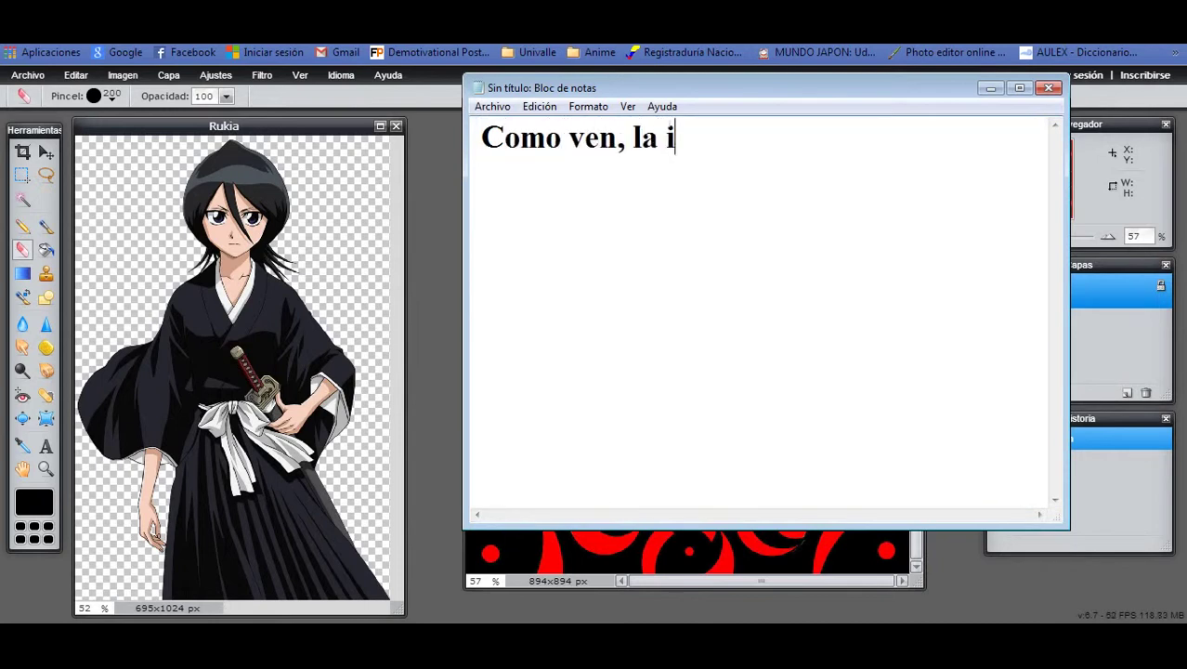
text(magen d)
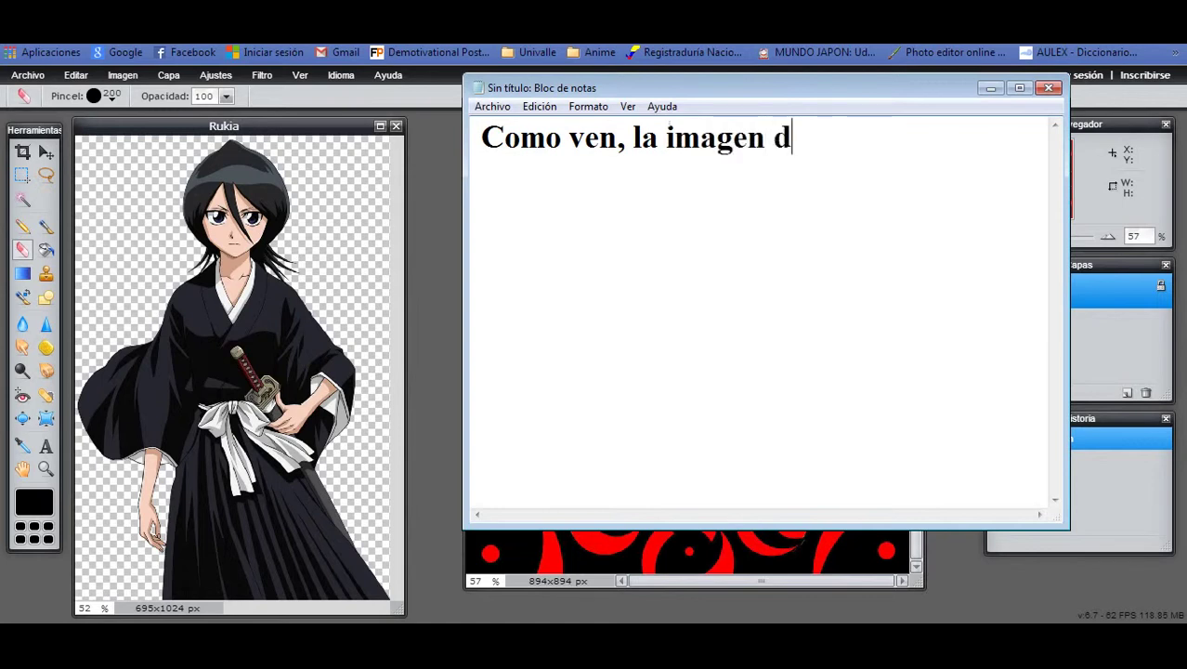
key(BackSpace)
text(de la derecha )
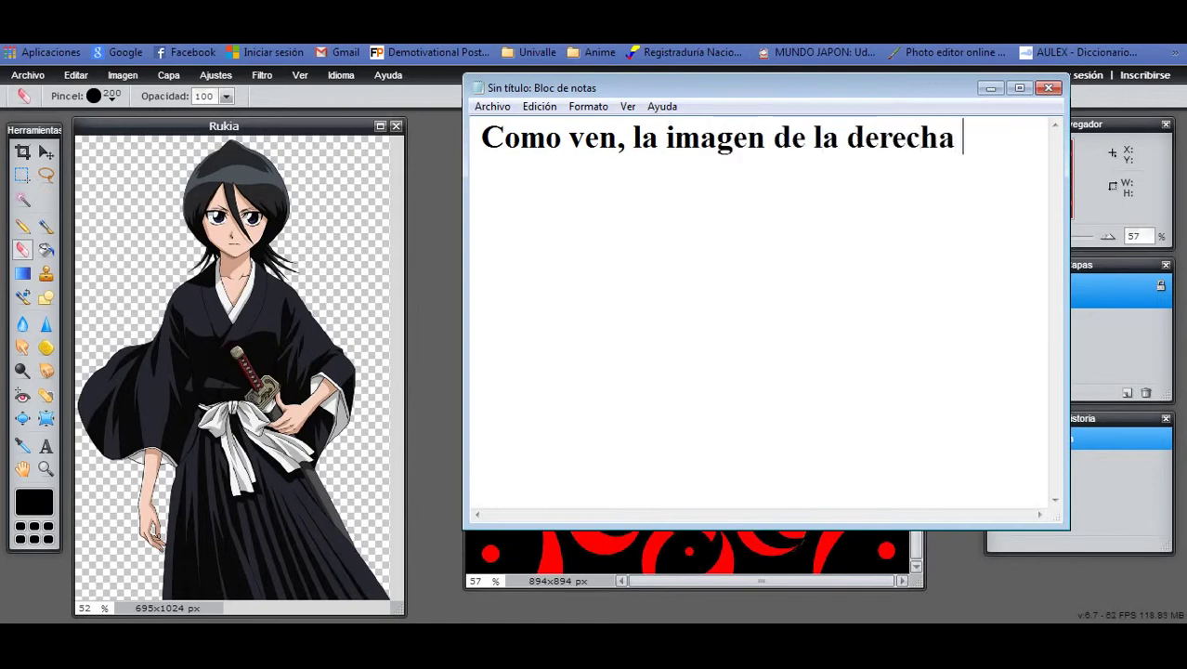
text(de la cu)
key(BackSpace)
key(BackSpace)
key(BackSpace)
key(Return)
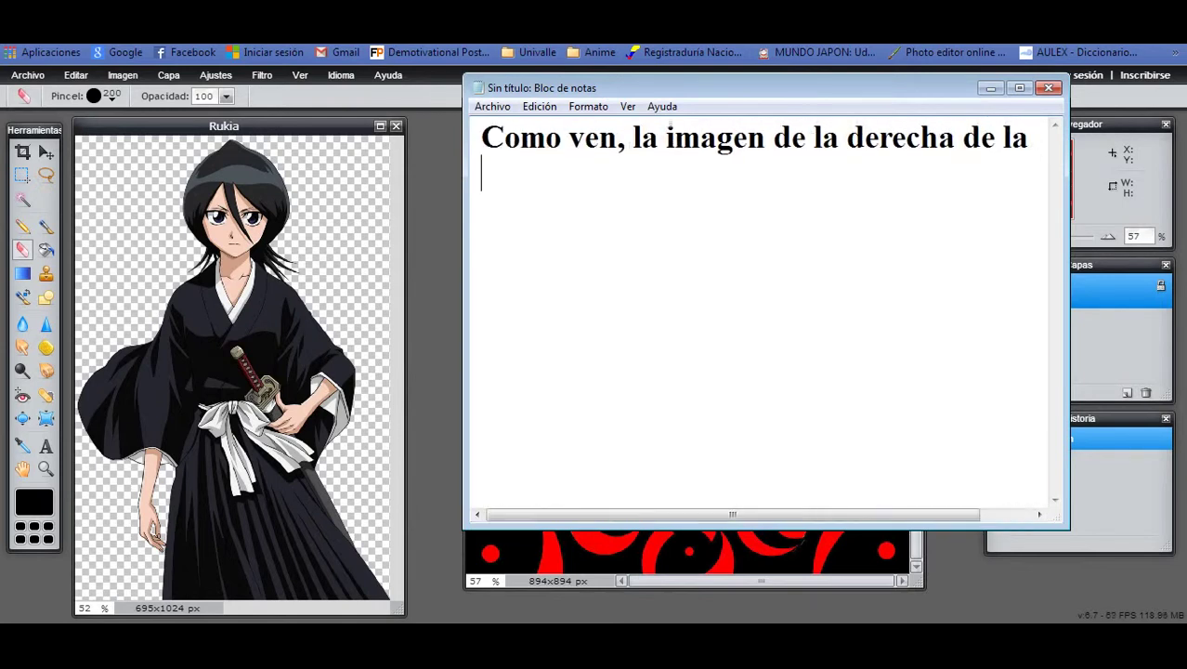
Step: Write "queremos la silueta, es mas grande." on the second line of the note
text(quere)
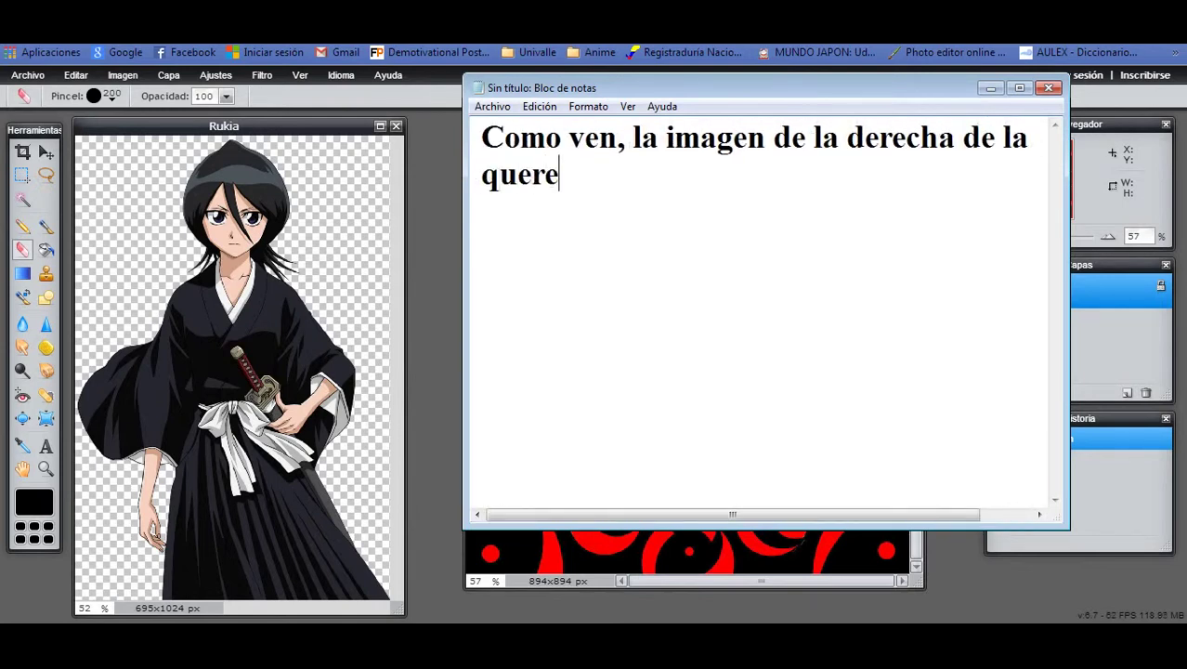
text(mos la silu)
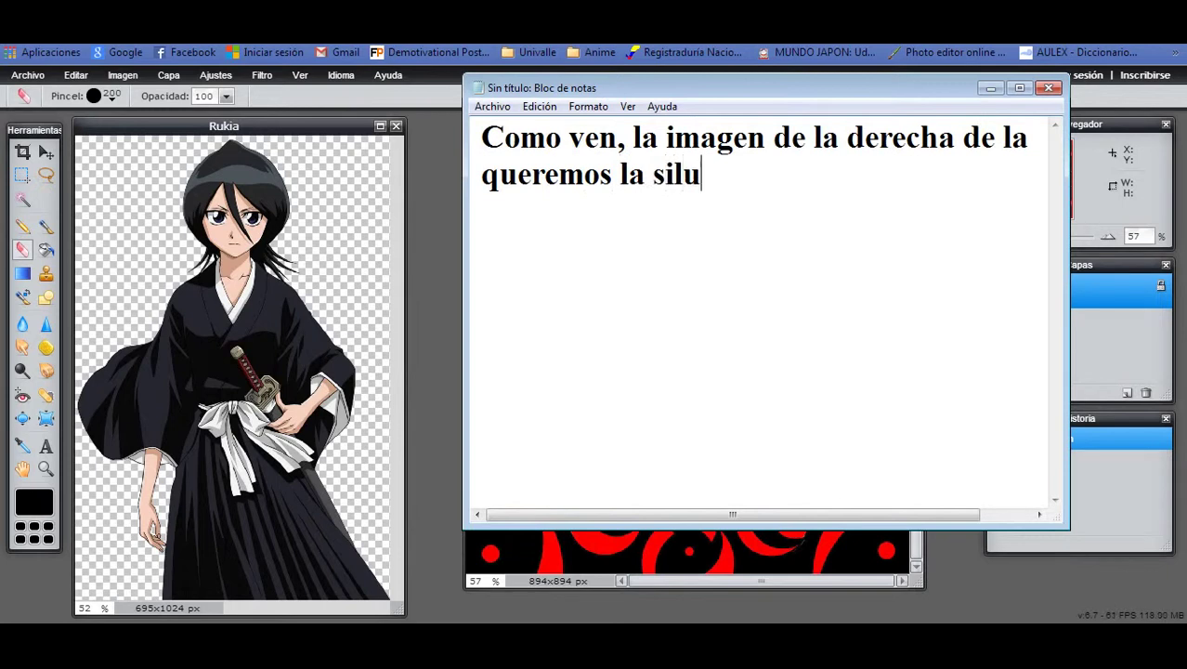
text(eta,)
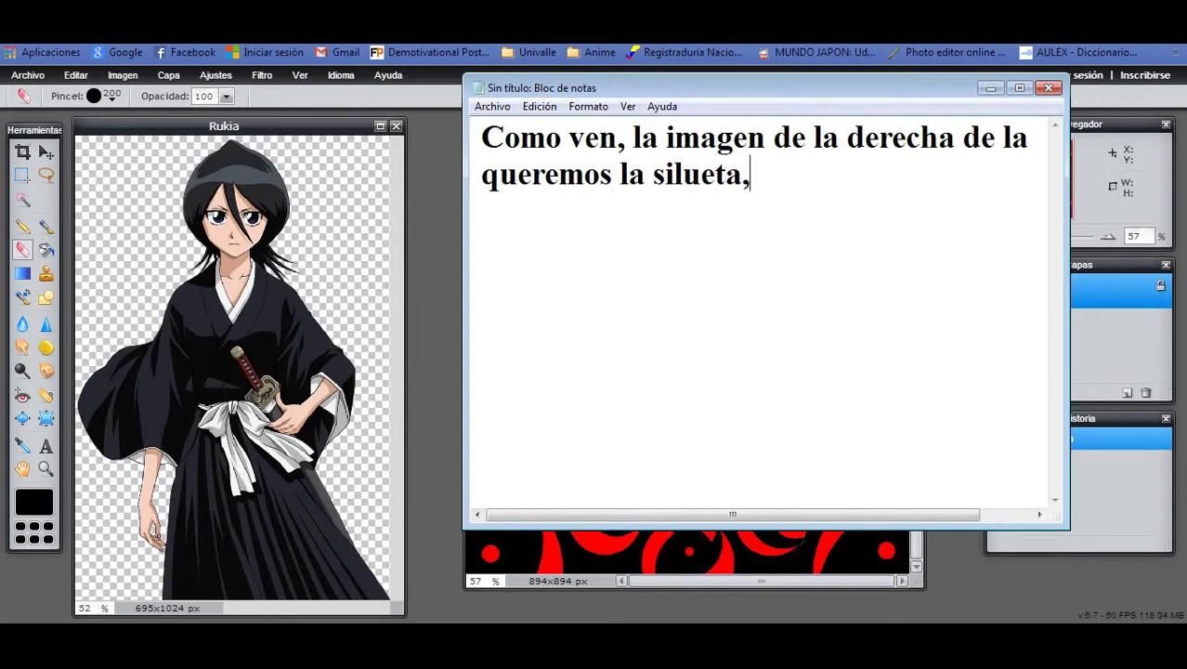
text( es mas grabn)
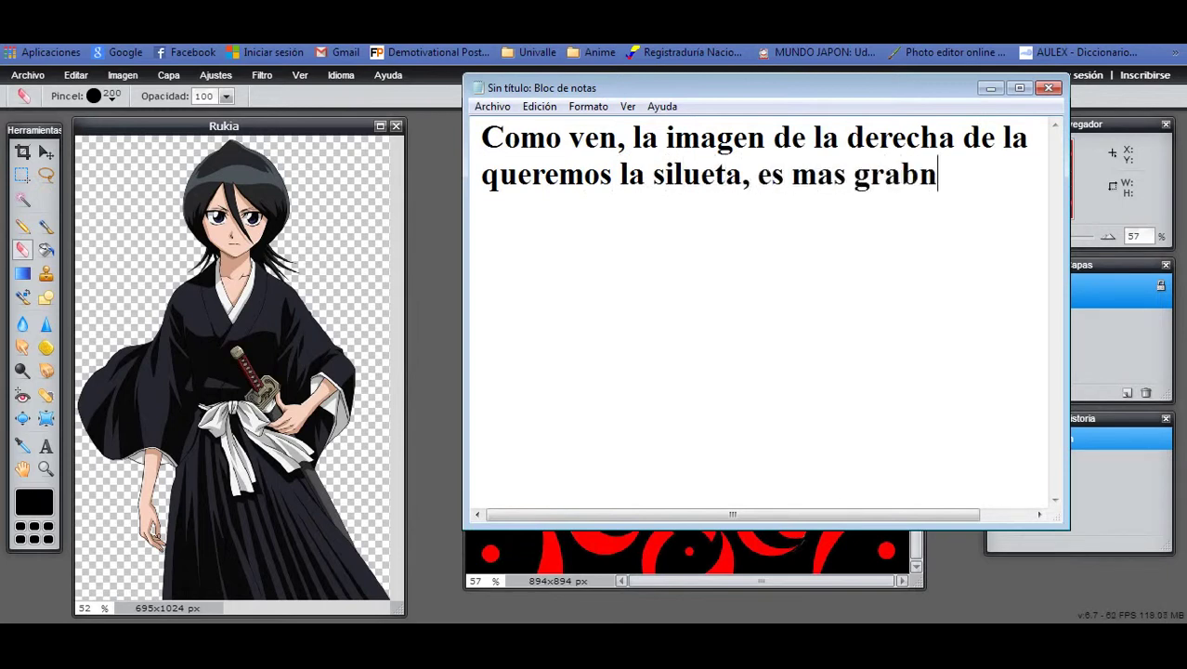
text(de)
key(BackSpace)
key(BackSpace)
key(BackSpace)
key(BackSpace)
text(nde.)
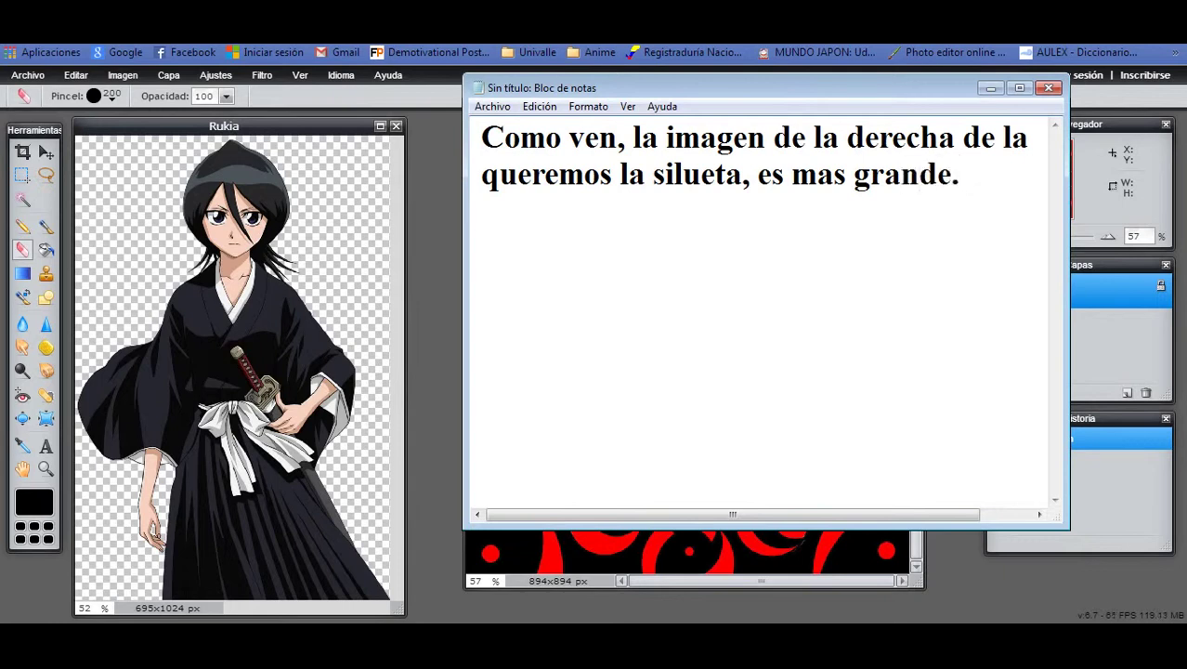
Step: Add a third line to the note reading "por ello cambiaremos su tamaño ajustando"
key(Return)
text(por ello)
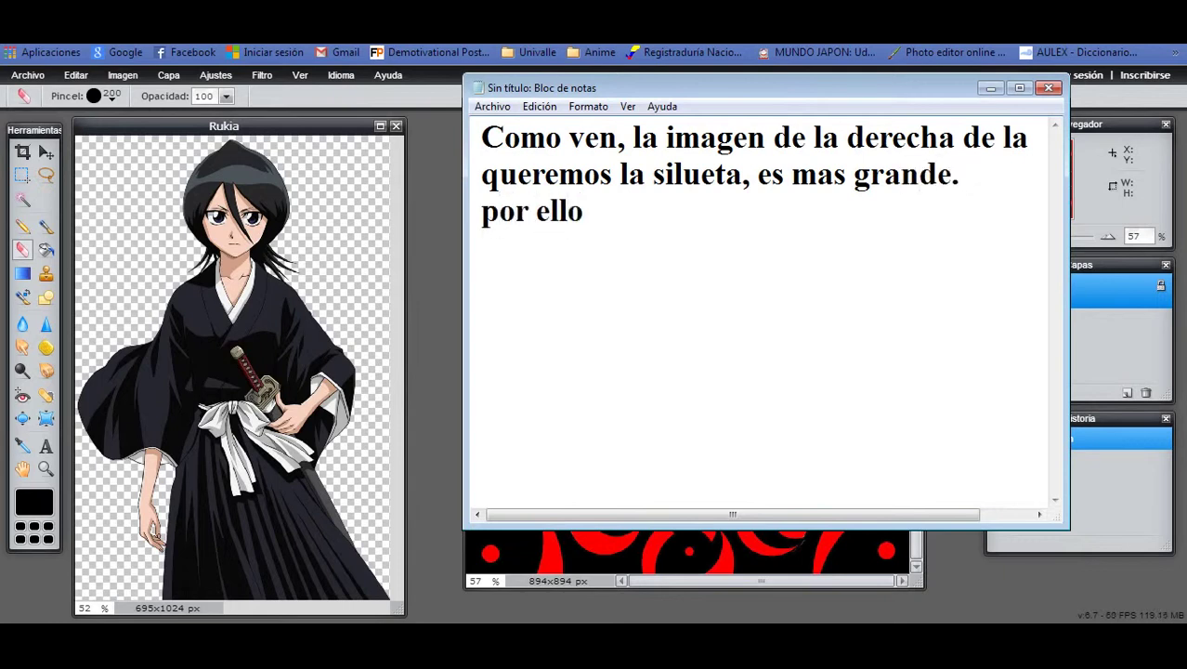
text( util)
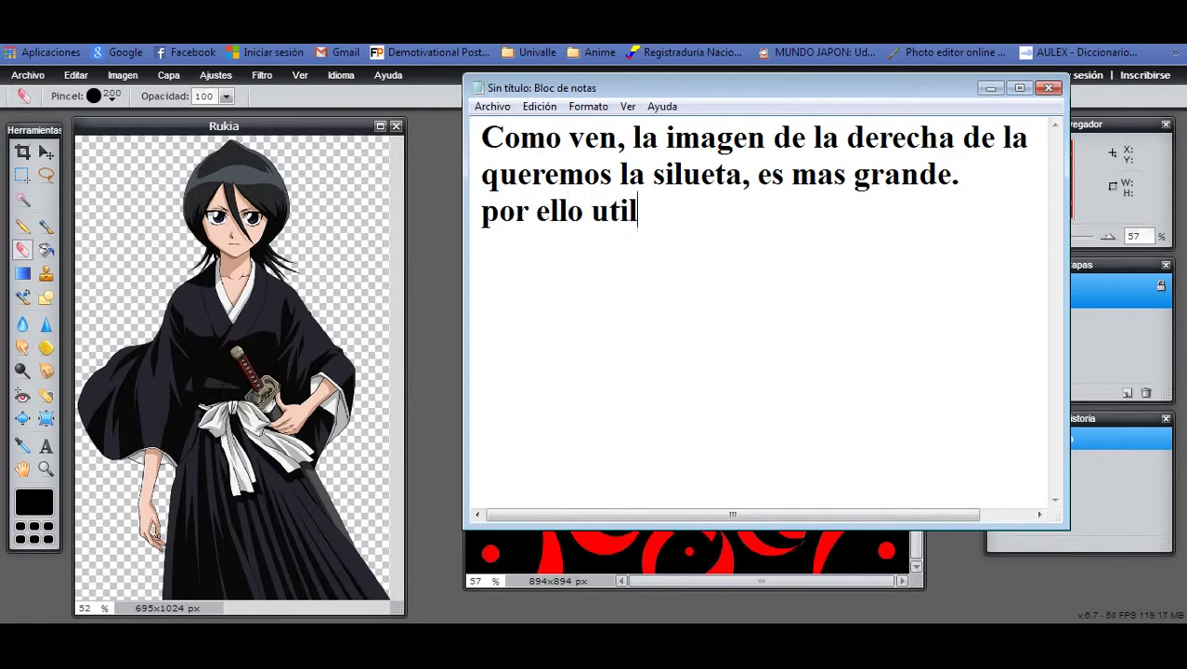
key(BackSpace)
key(BackSpace)
key(BackSpace)
key(BackSpace)
text(cam)
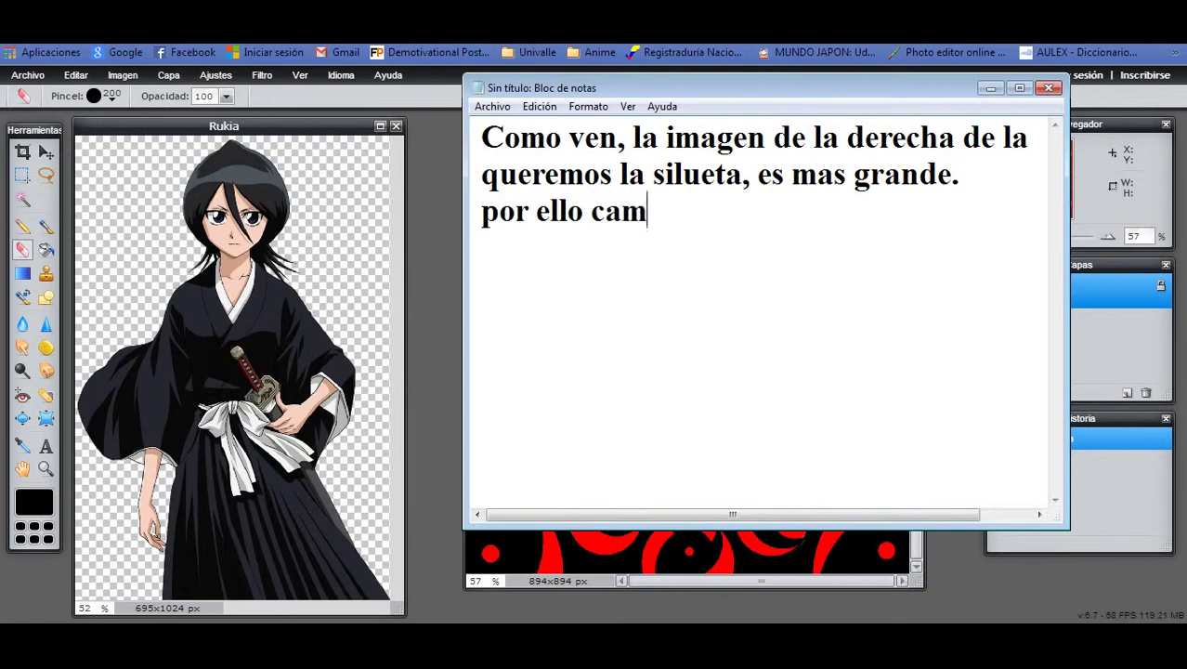
text(biaremos s)
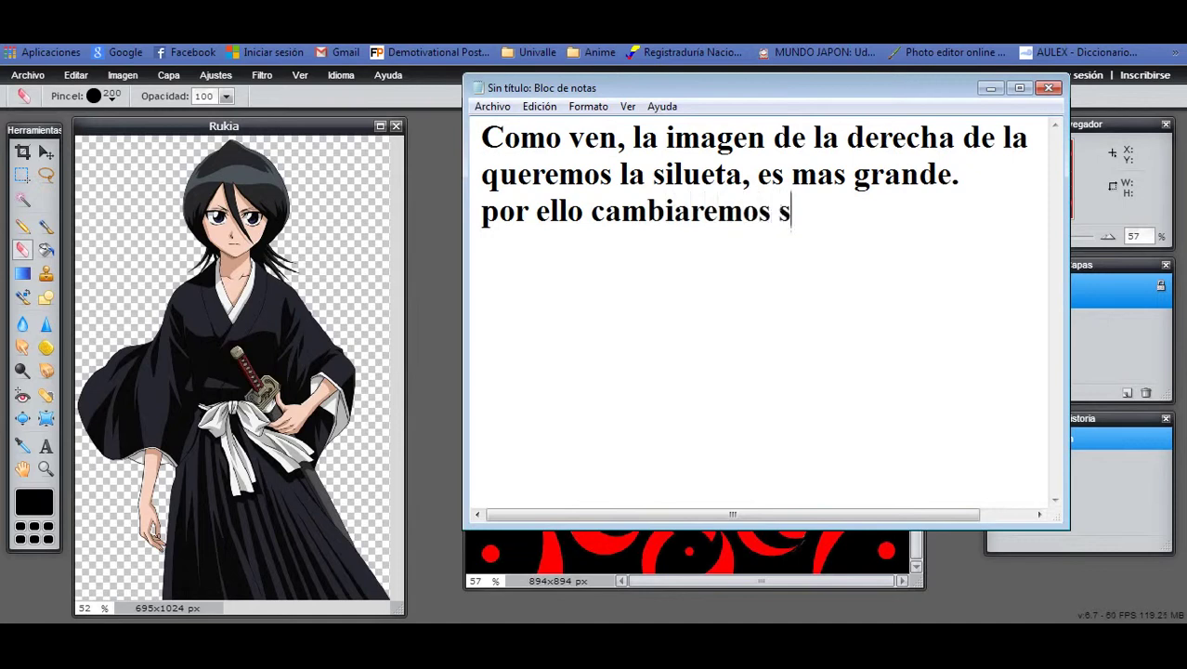
text(u tamaño)
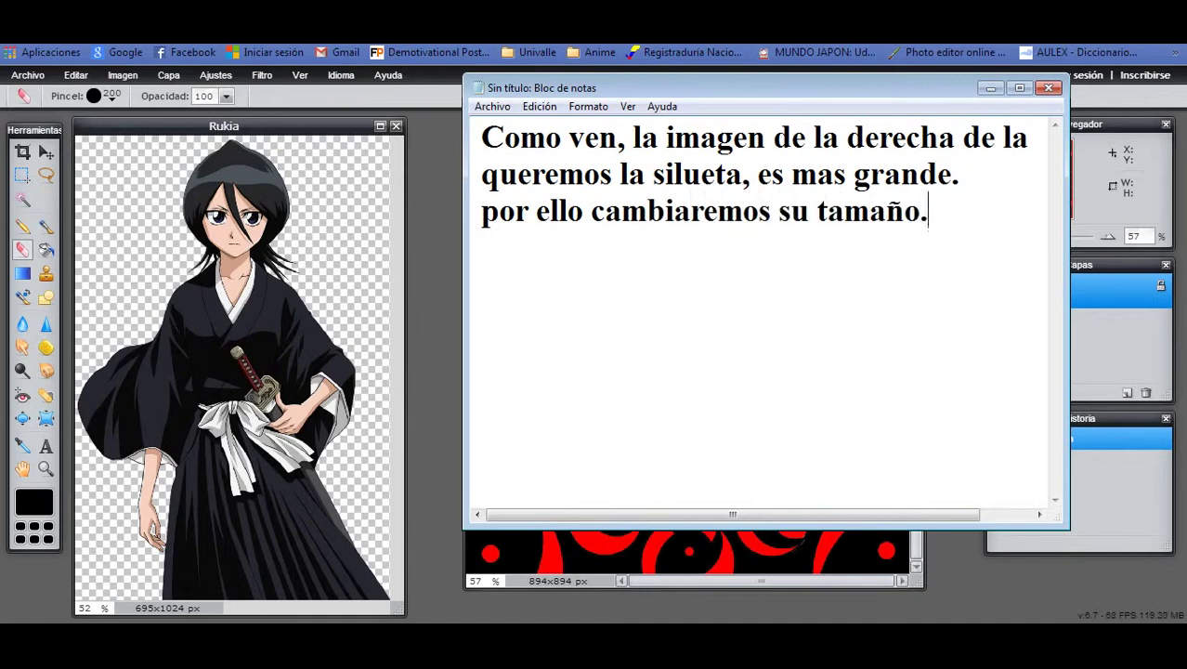
text( ajustandol)
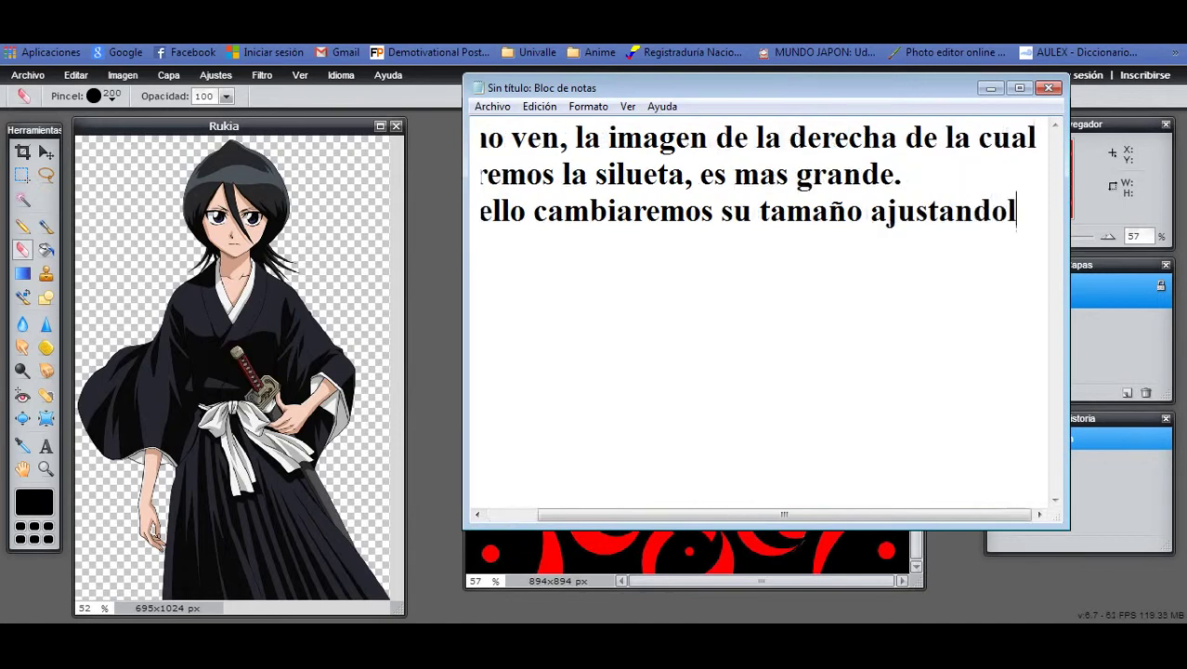
Step: Finish the note on a fourth line with "al tamaño de nuestro fondo."
key(Return)
text(al tamañ)
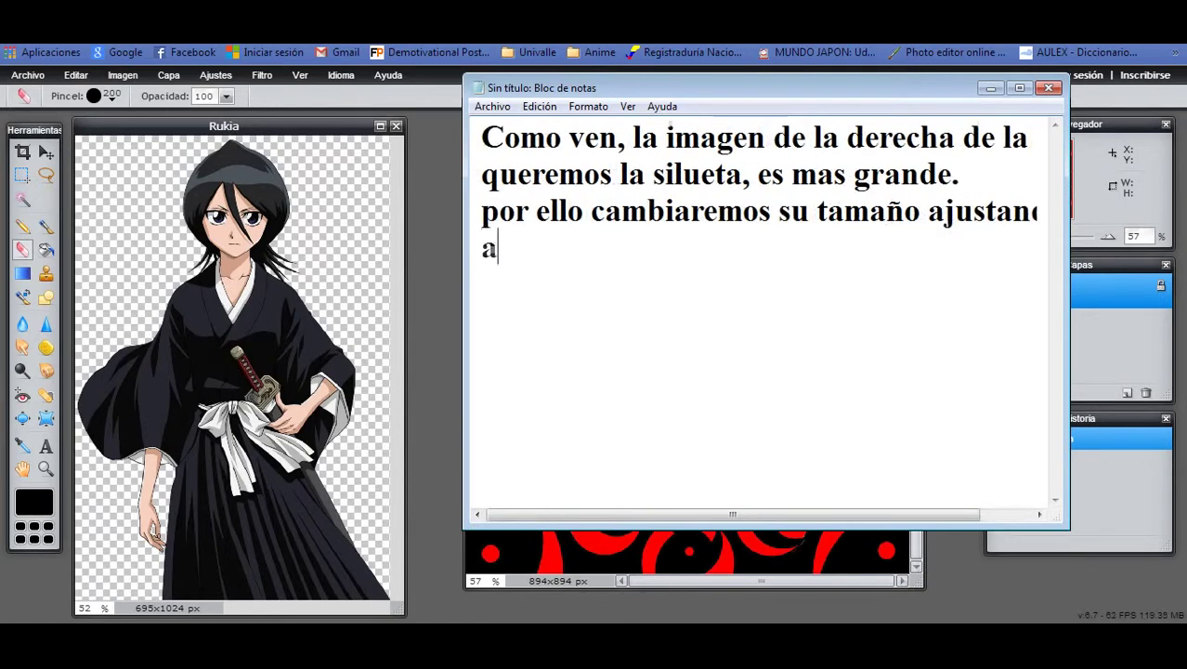
text(o d)
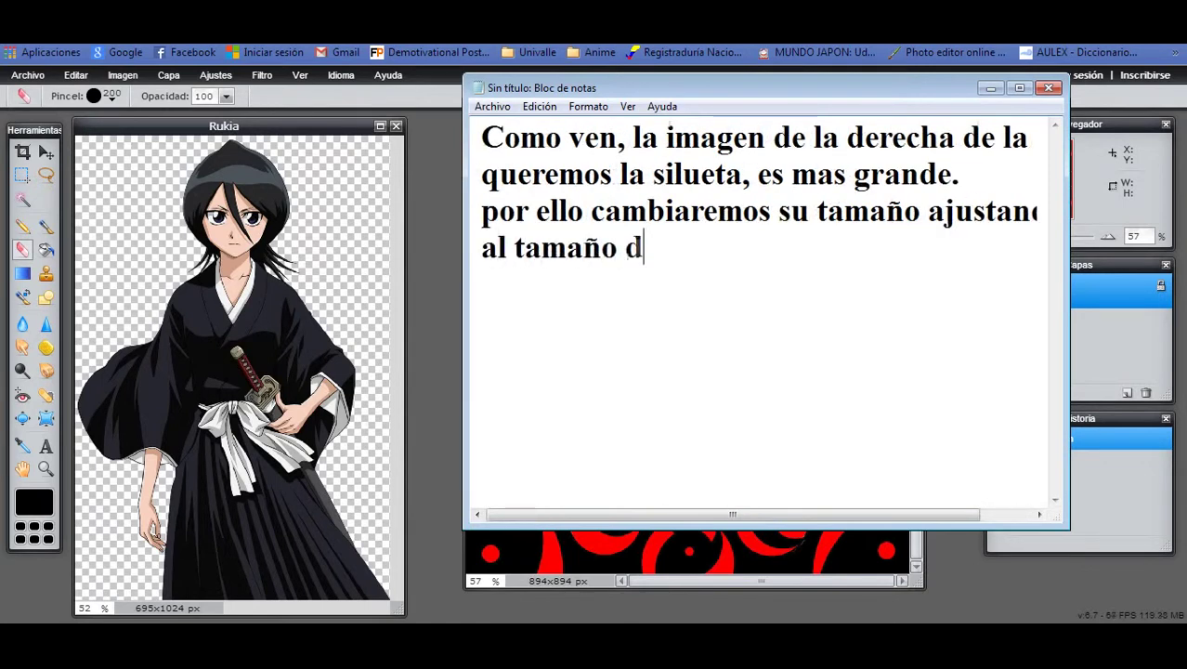
text(e nuestro fondo)
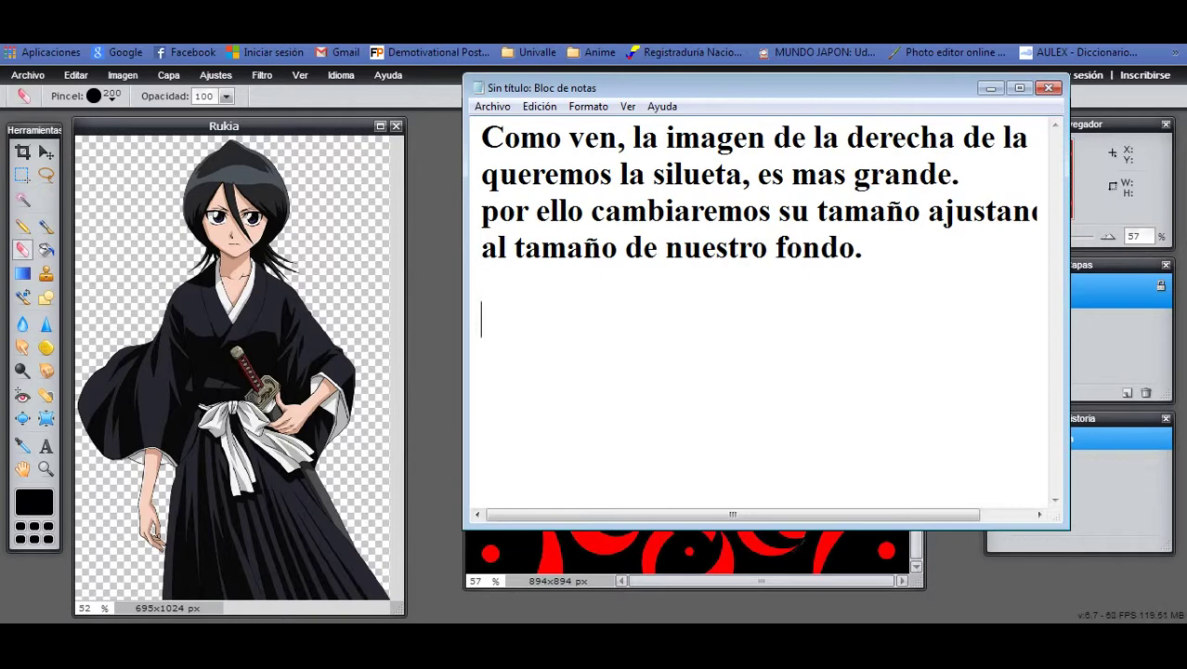
Step: Close the note's fourth line with a period and leave a blank line below it
text(.)
key(Return)
key(Return)
Step: Switch to Pixlr and resize the Rukia image to a height of 824 pixels with its proportions constrained
click(123, 75)
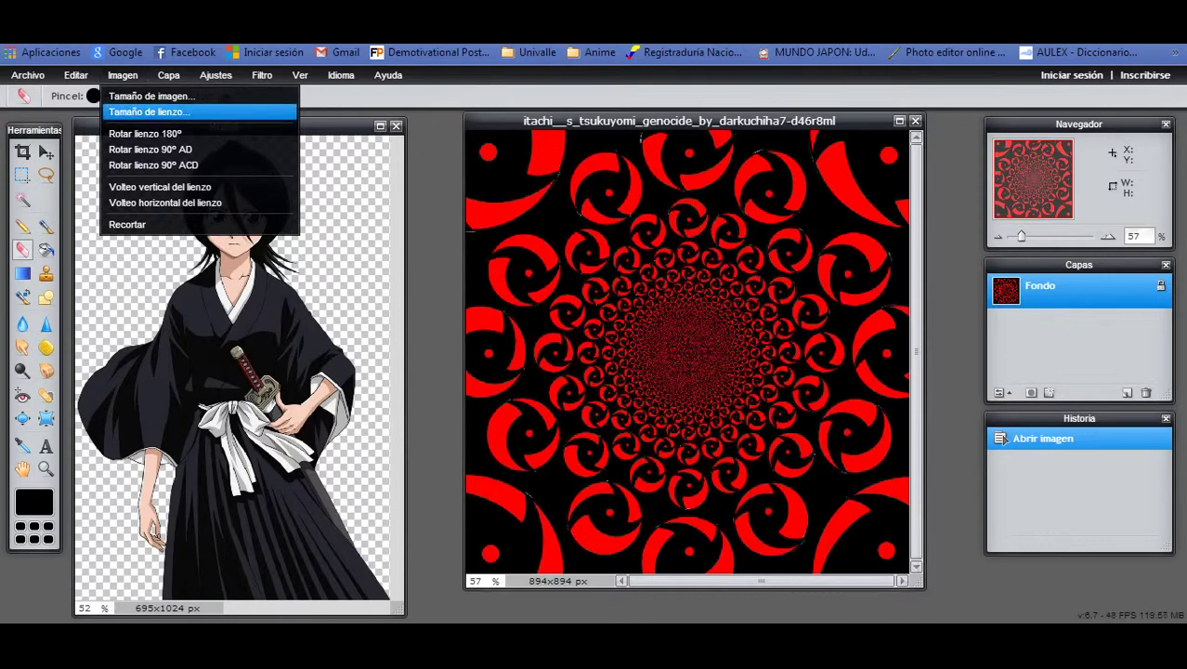
click(330, 126)
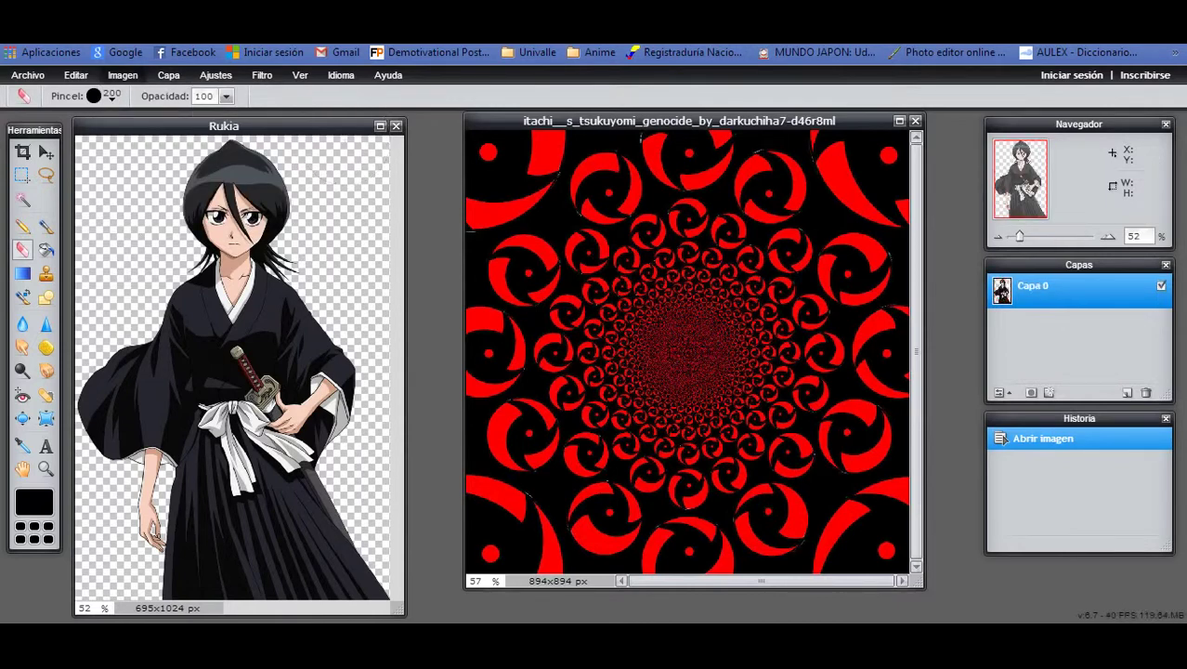
click(123, 74)
click(139, 96)
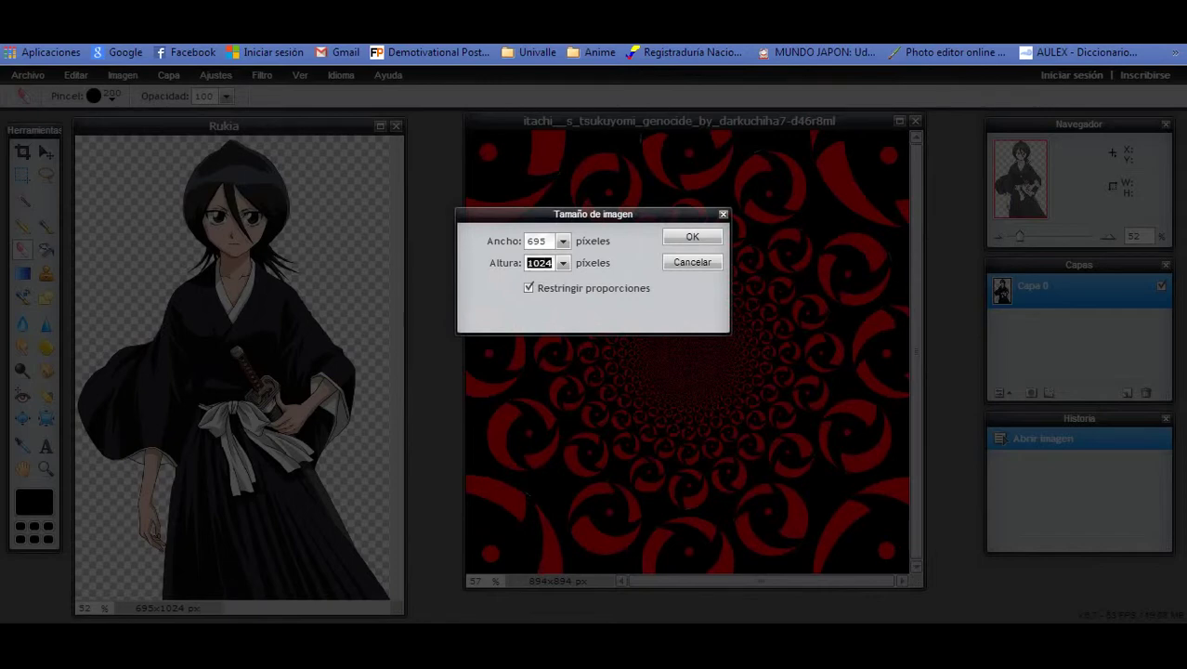
text(82)
key(Return)
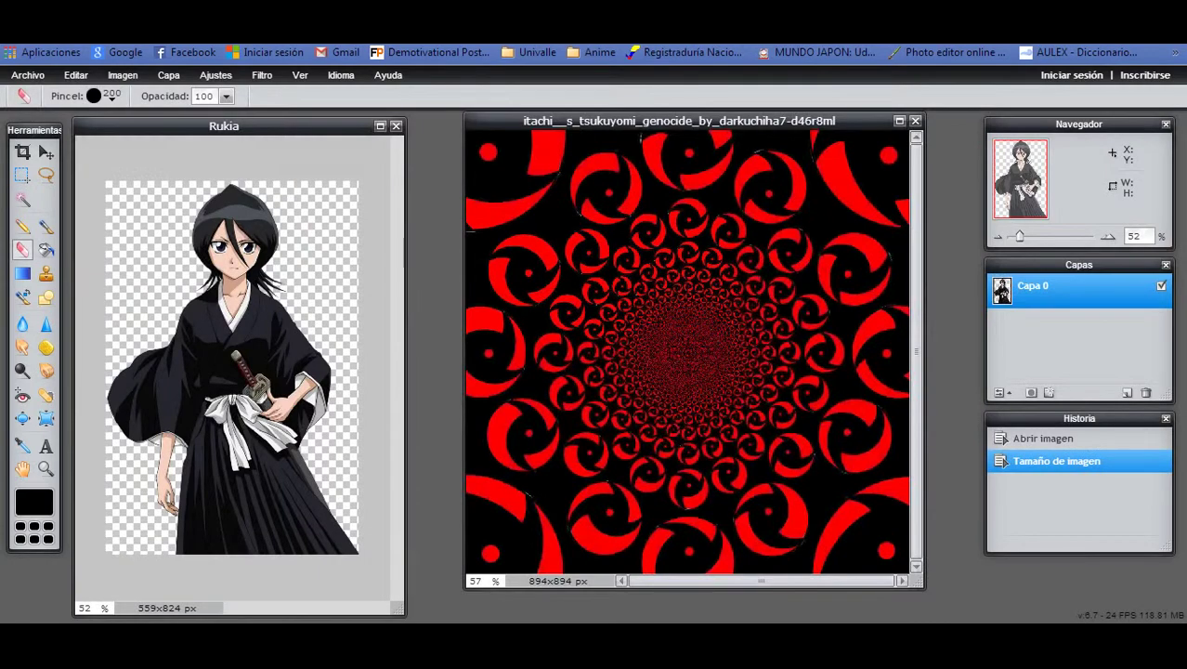
Step: Switch to Notepad, shift its window clear of the layers list, and begin a new paragraph with "Ahora, fijense en la parte izquierda"
key(alt+Tab)
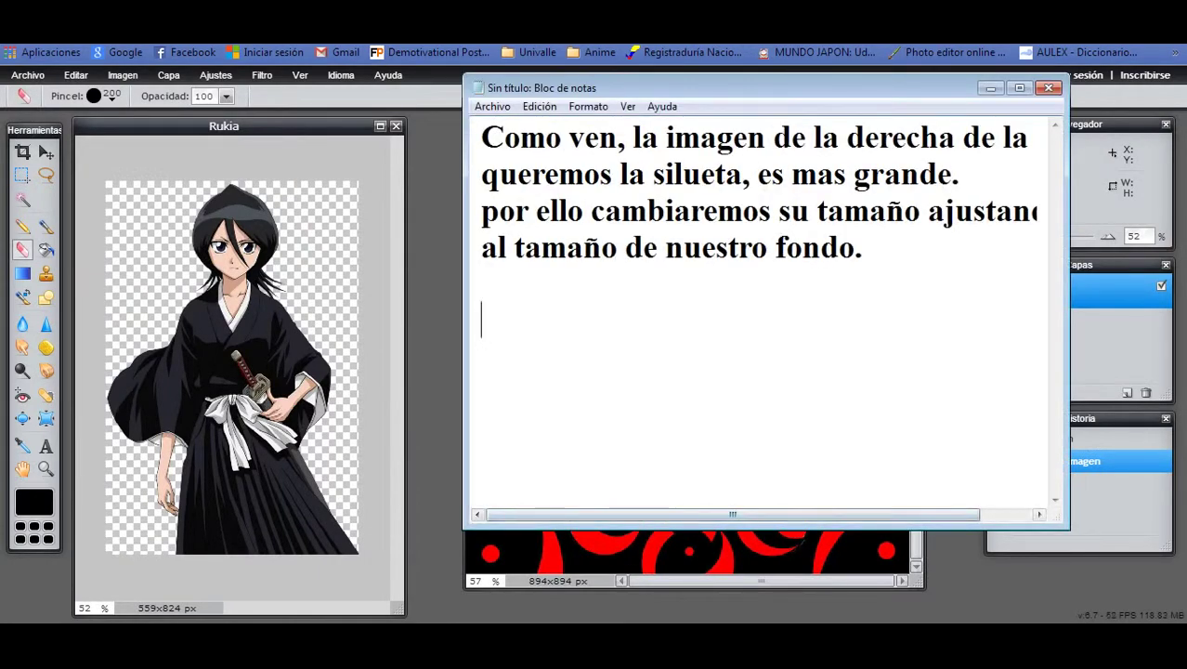
drag(766, 88, 539, 103)
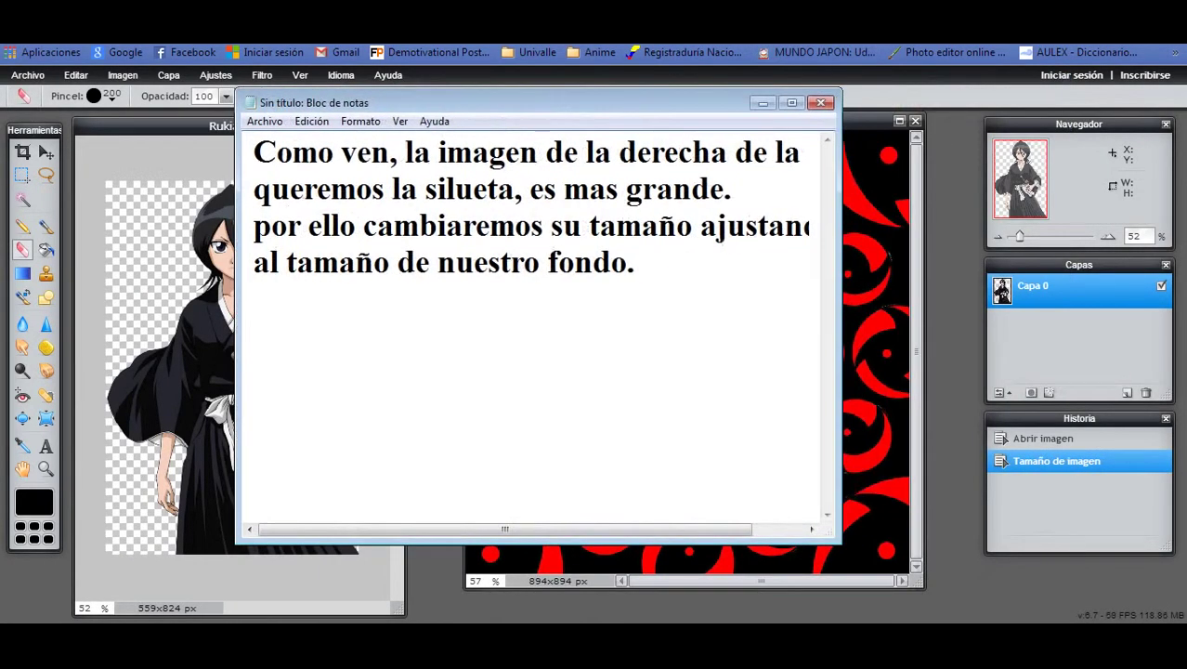
text(Ahora)
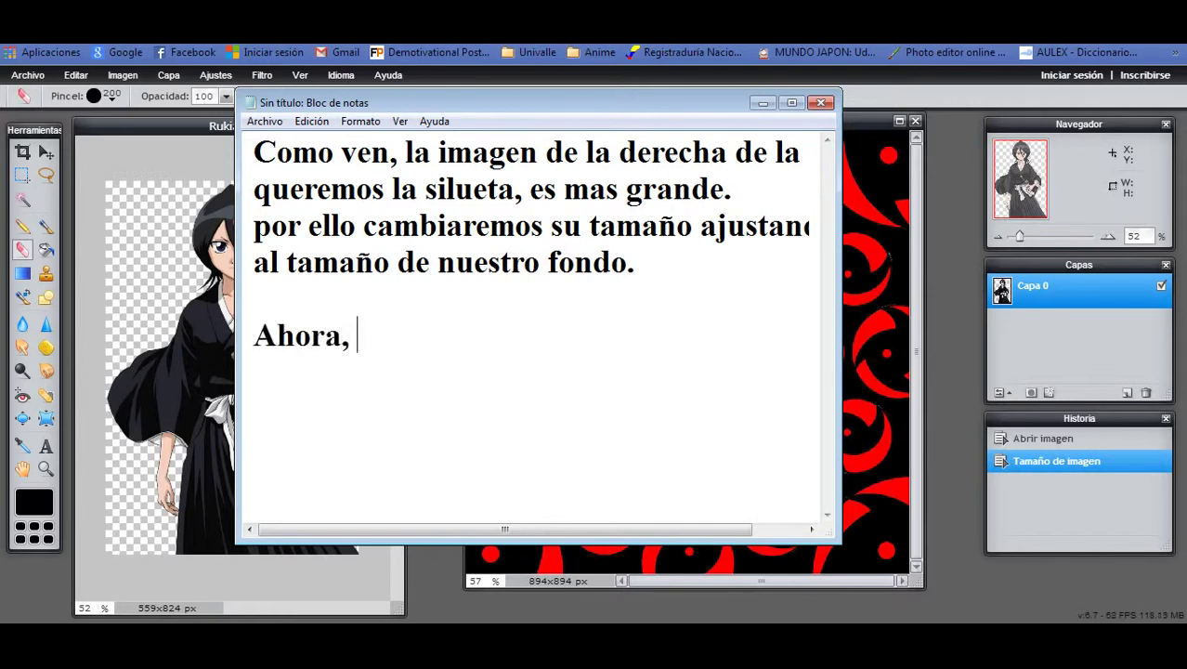
text(, fijense)
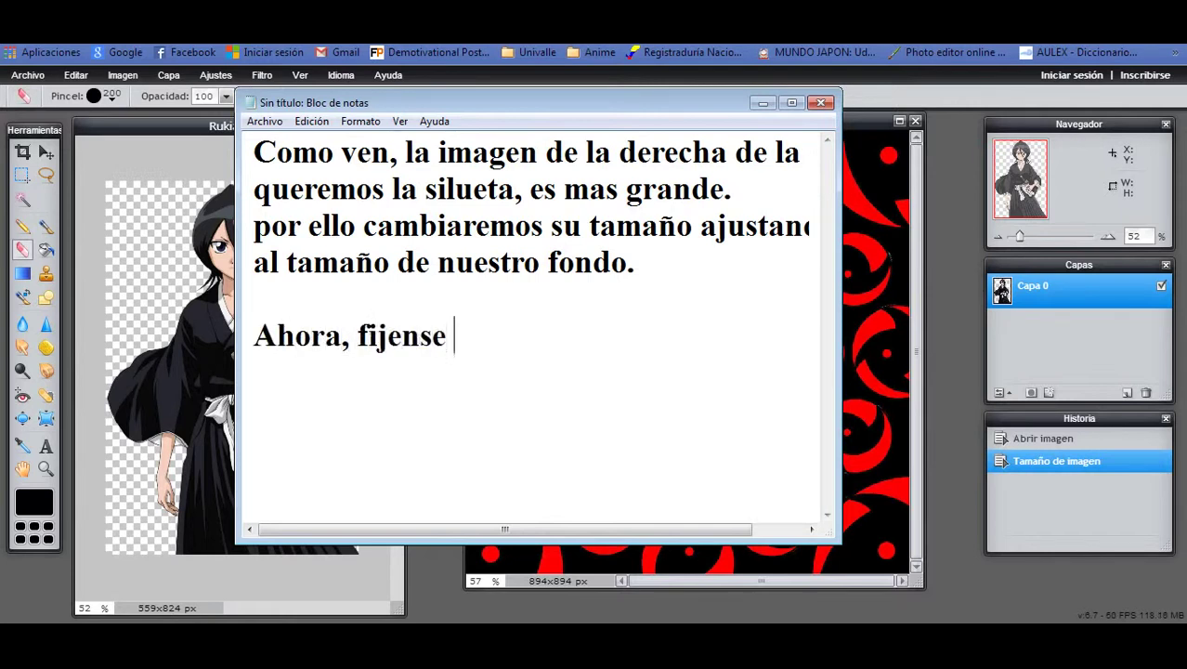
text( en )
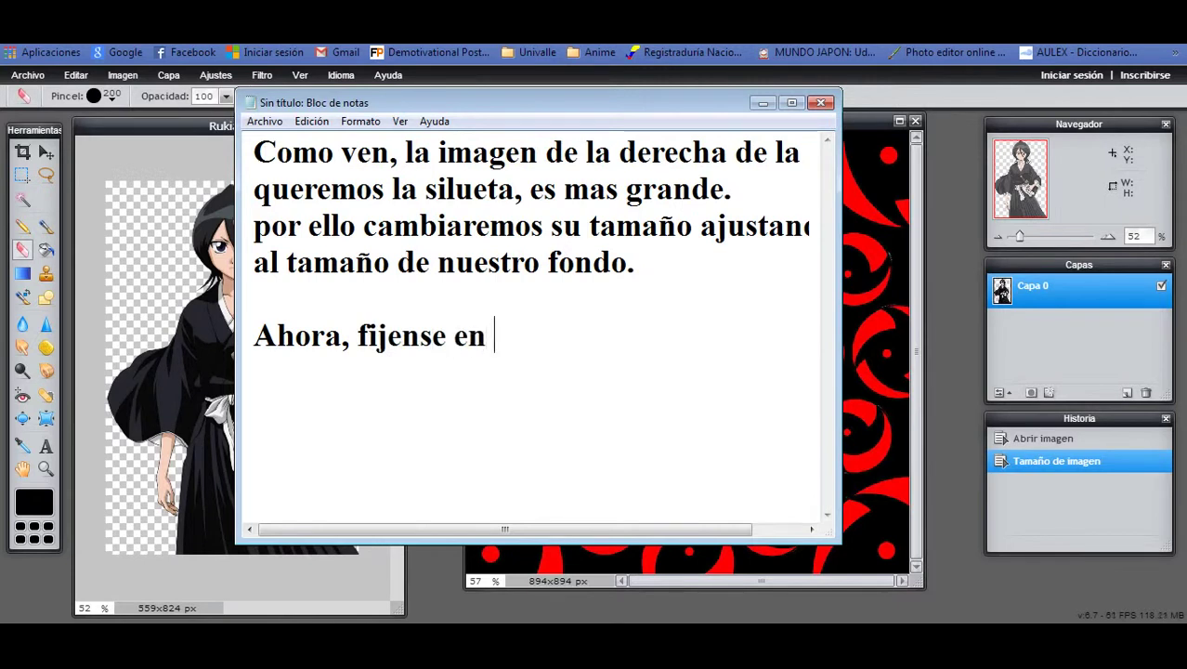
text(la parte izquierda)
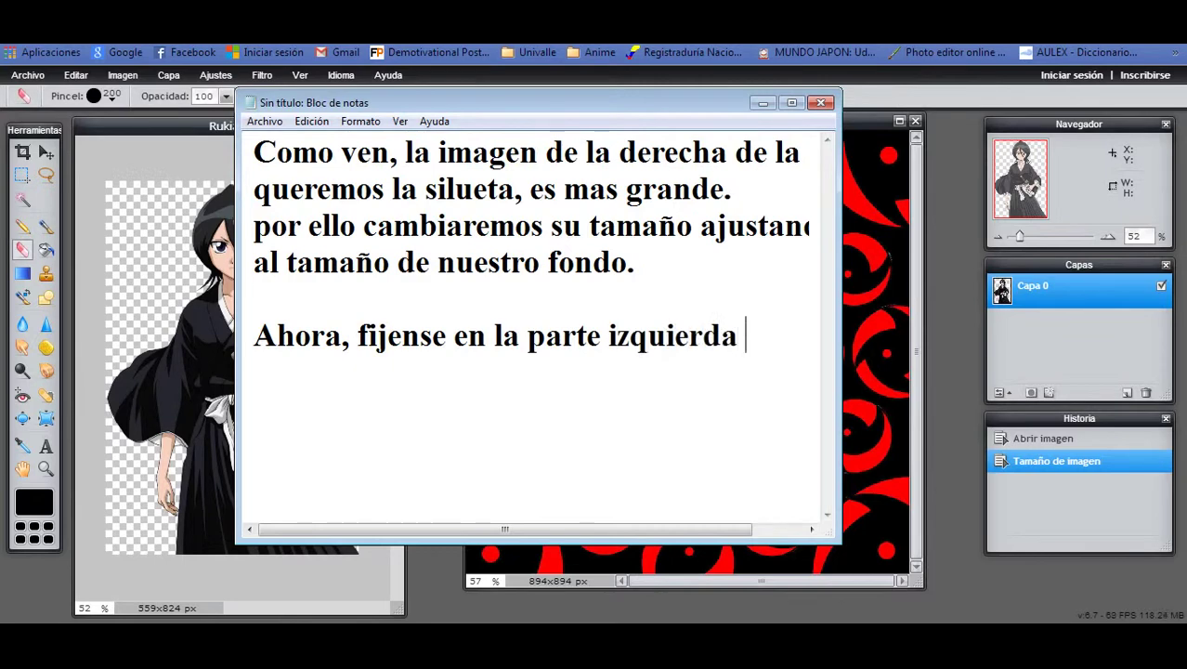
text( en que m)
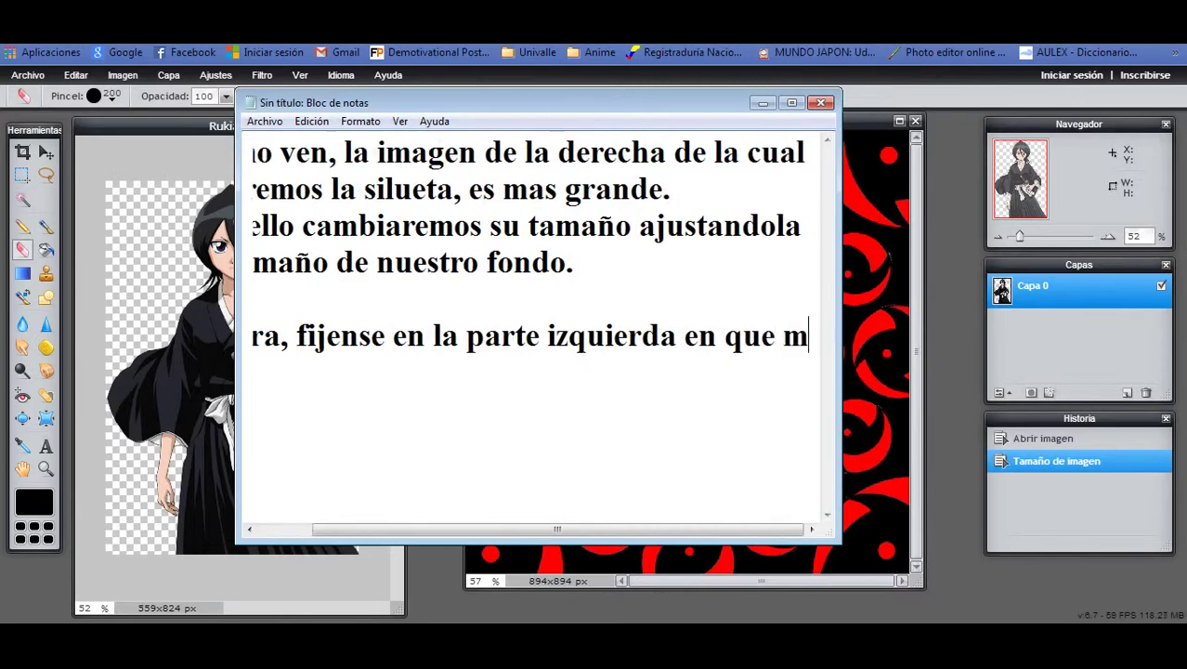
text(ustran )
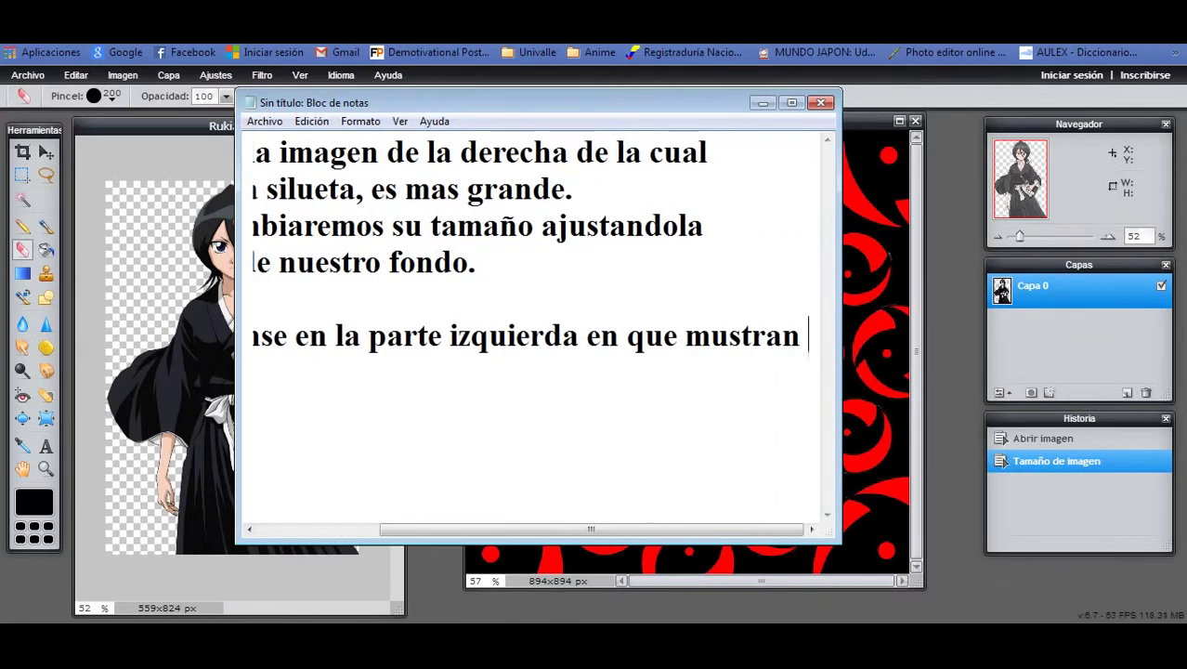
text(las 'c)
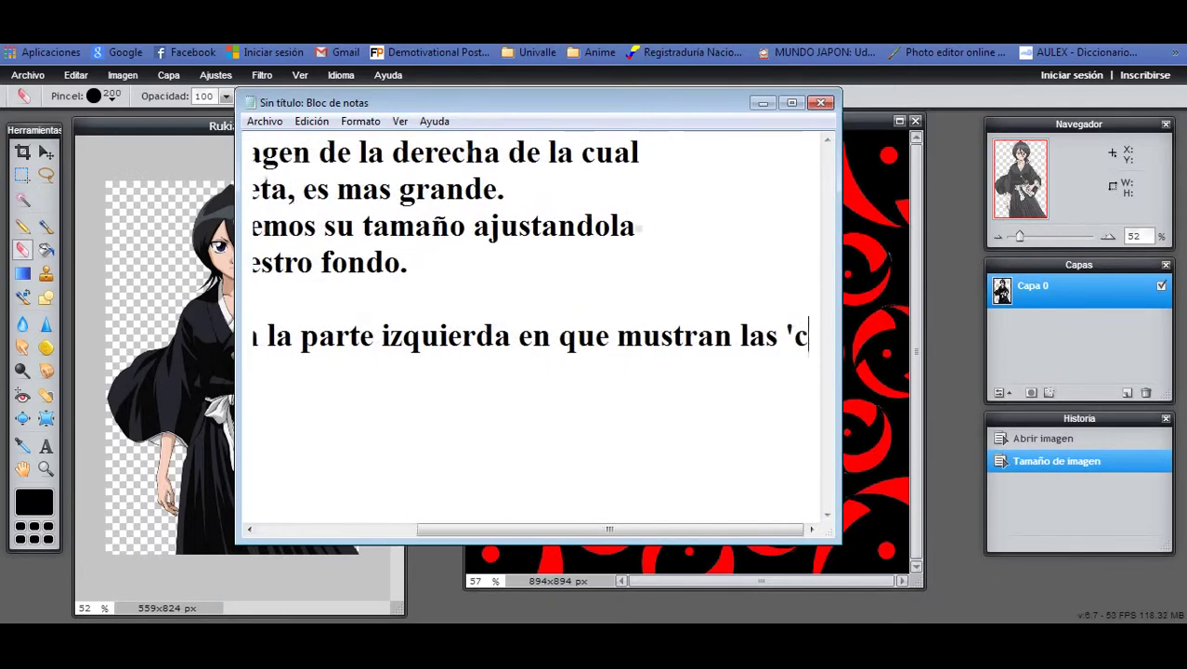
text(apas0)
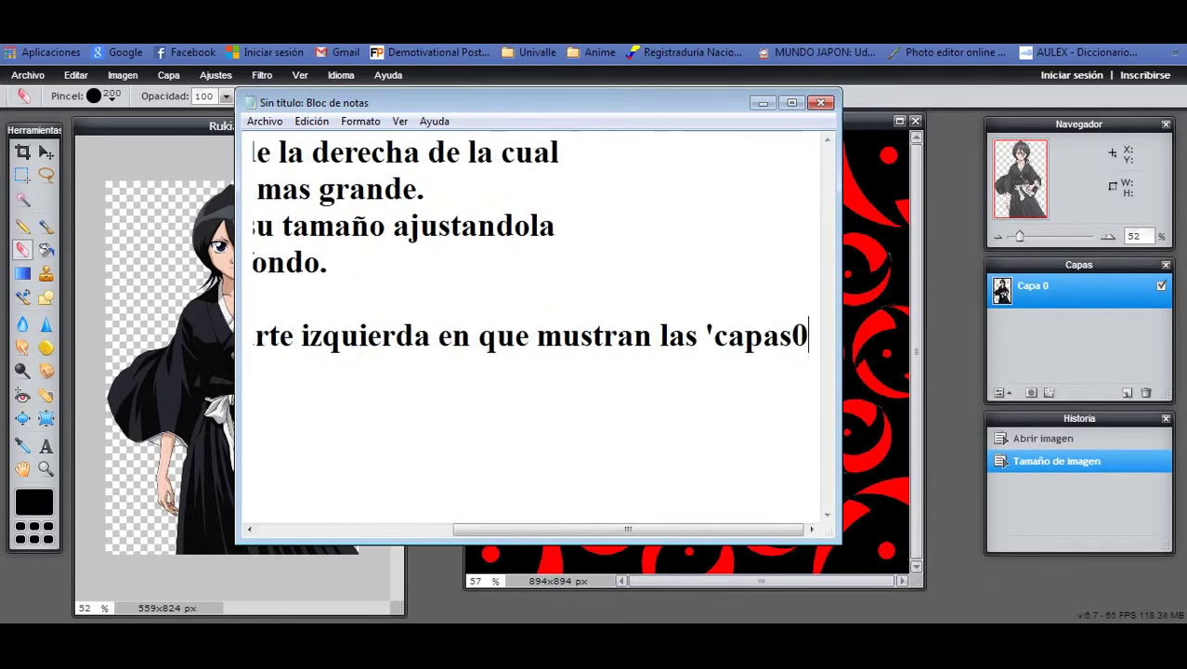
Step: Complete the paragraph's first line with "en que mustran las 'capas'" and a line break
key(BackSpace)
text(')
key(Return)
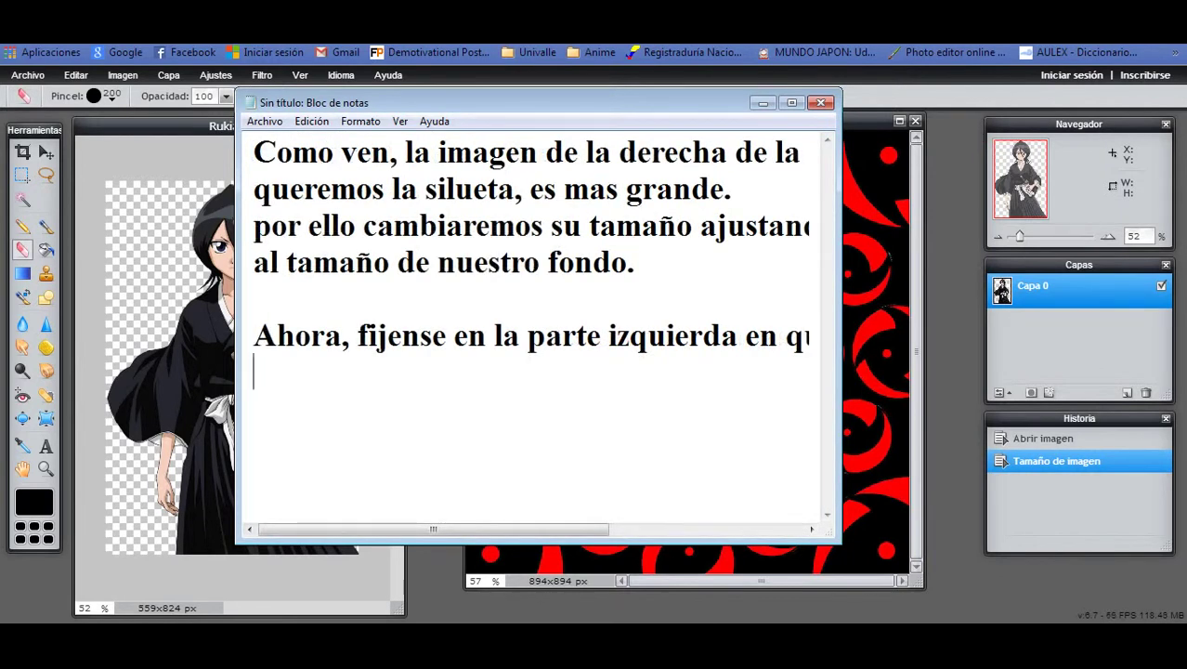
Step: Write "Damos clic en la capa y la arrastramos" on the next line of the note
text(Damos)
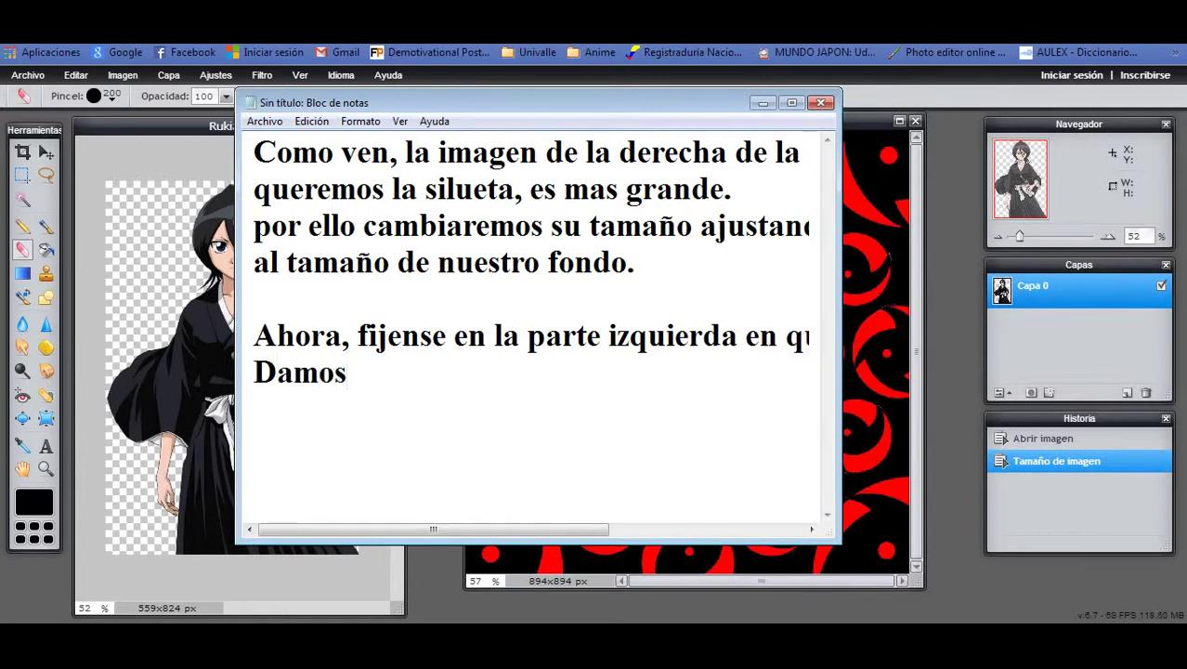
text(cili)
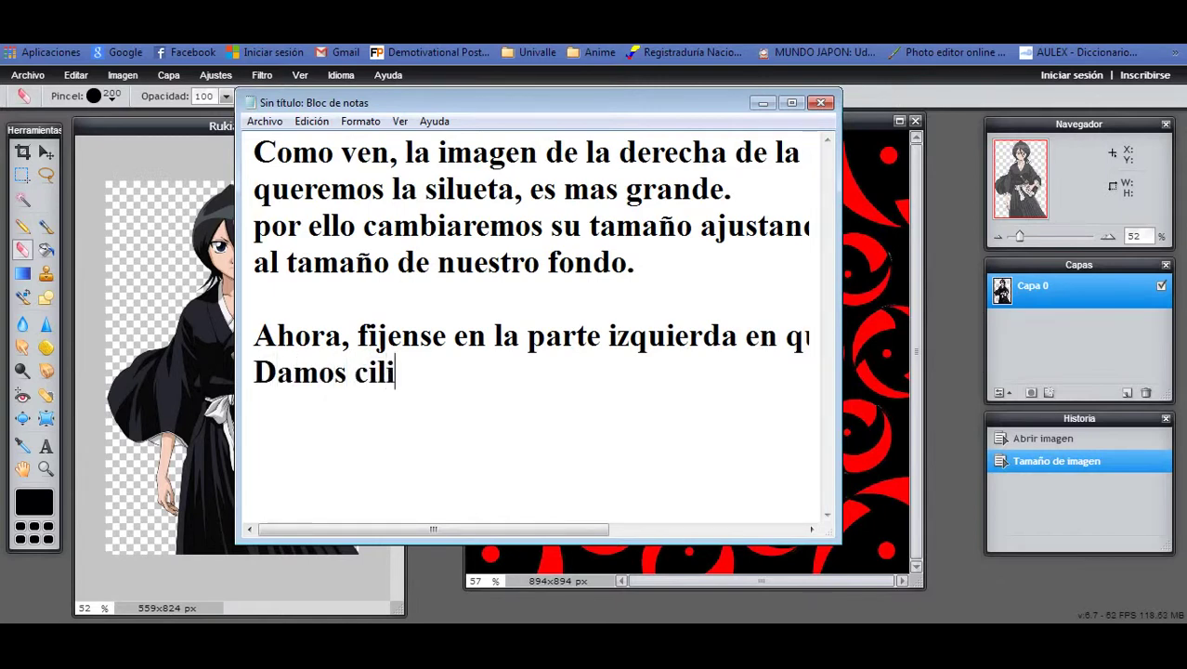
key(BackSpace)
key(BackSpace)
key(BackSpace)
text(lic en la capa)
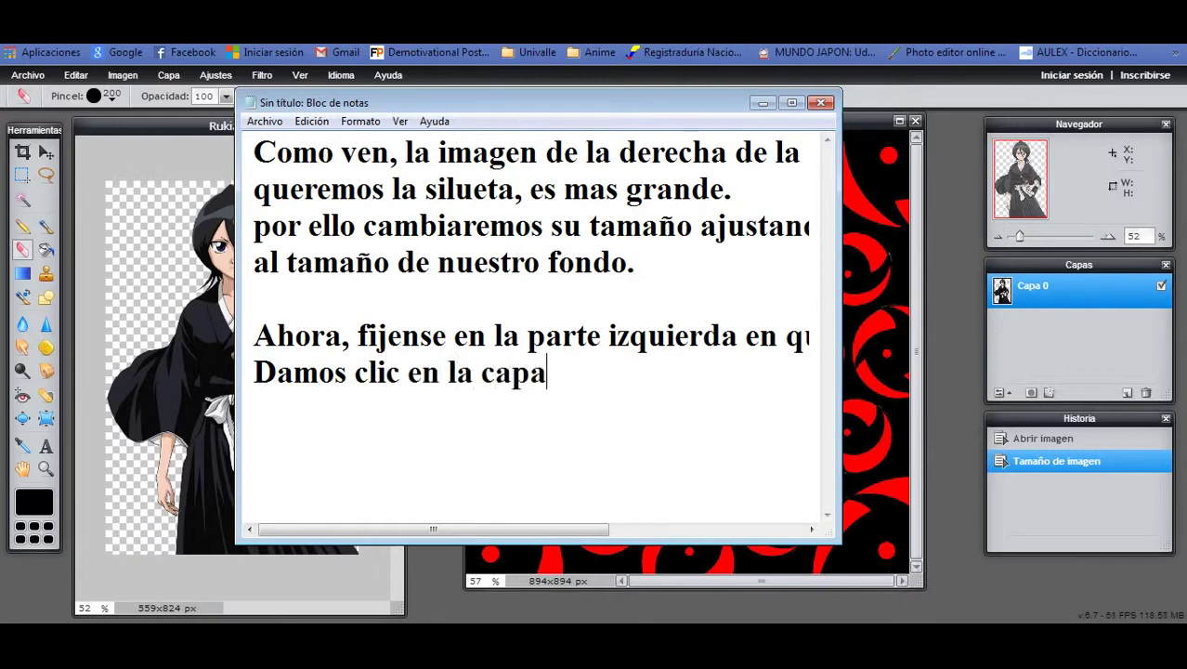
text( y la arrastr)
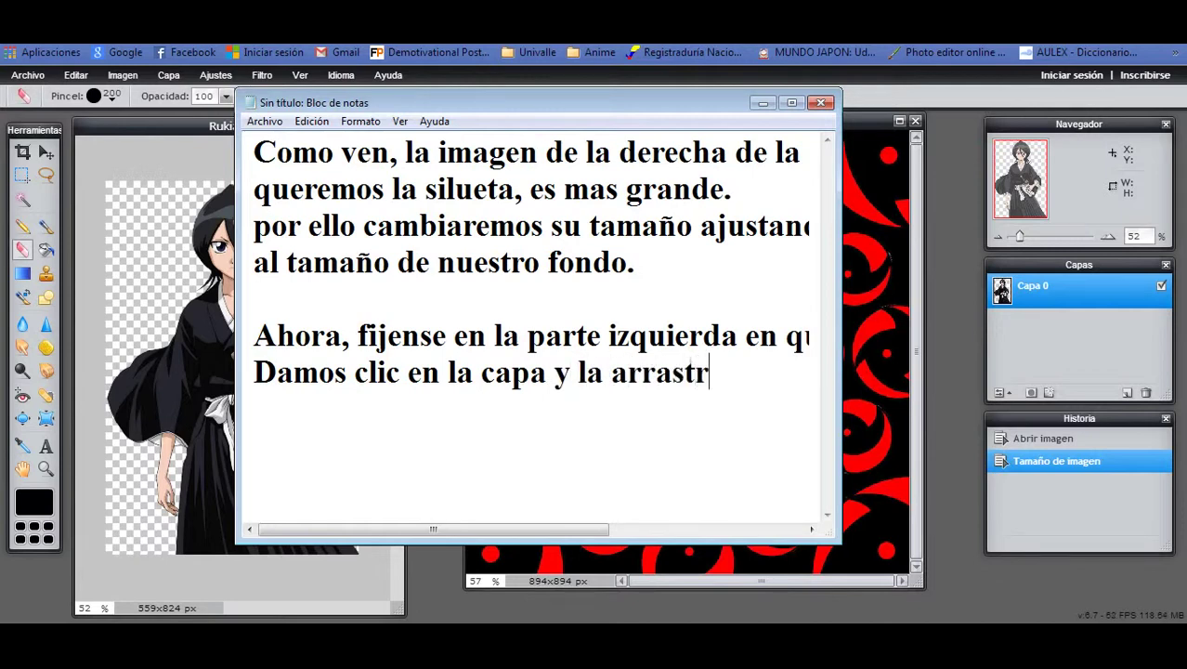
text(amos a )
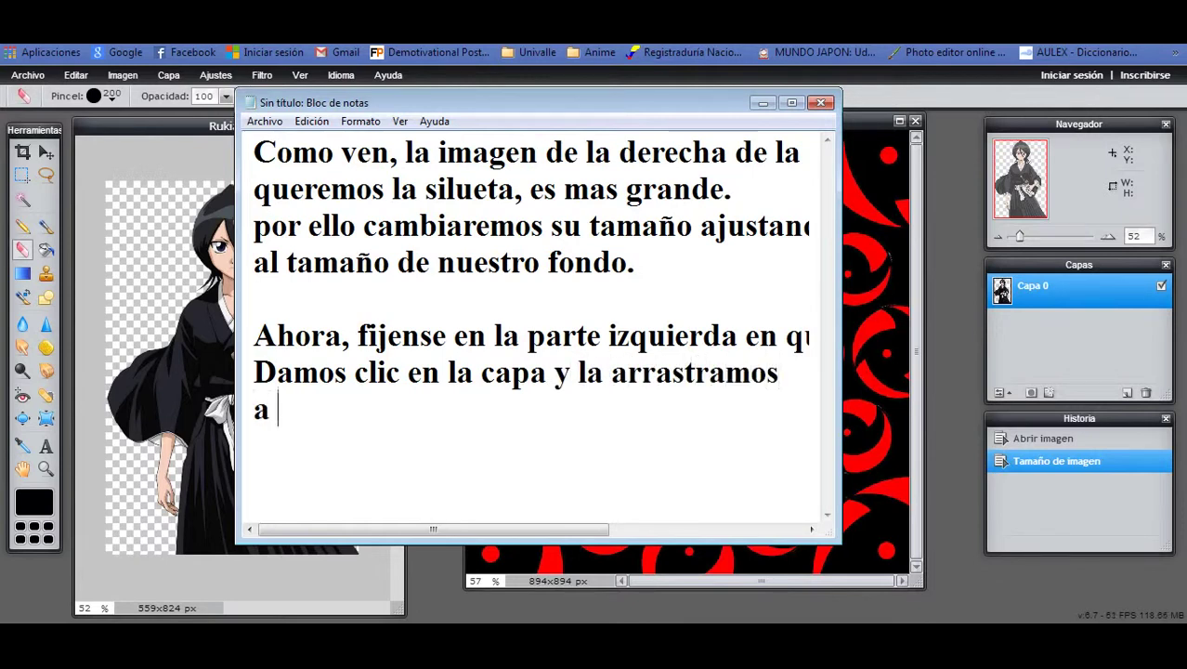
text(nuest)
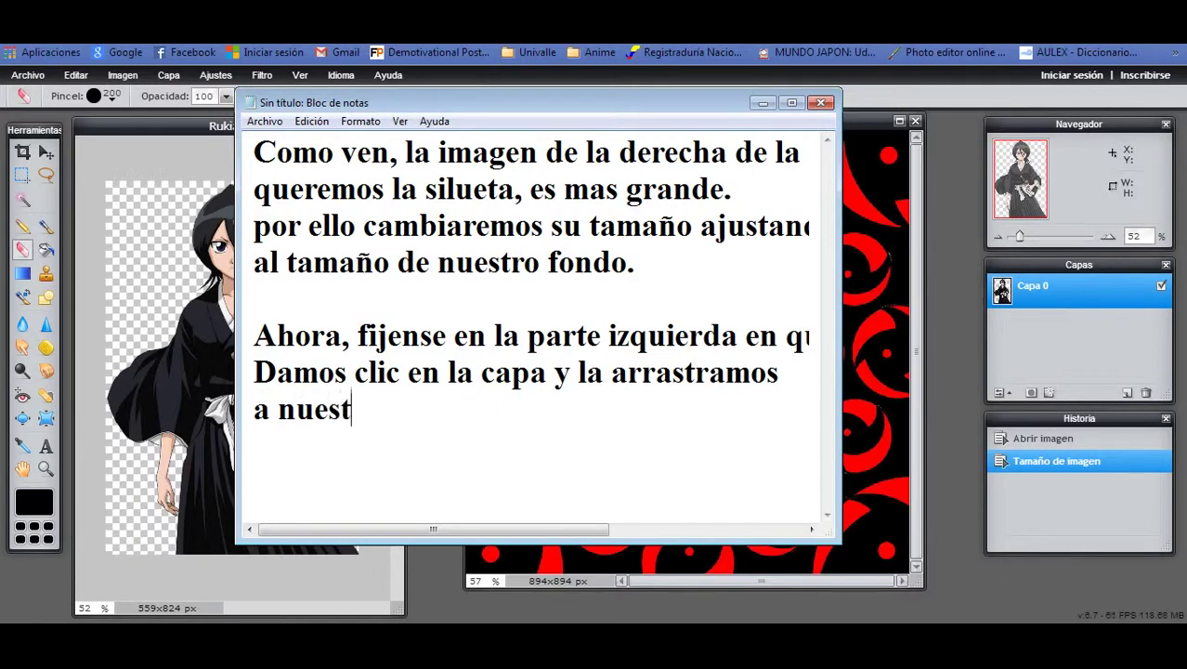
text(ro fondo)
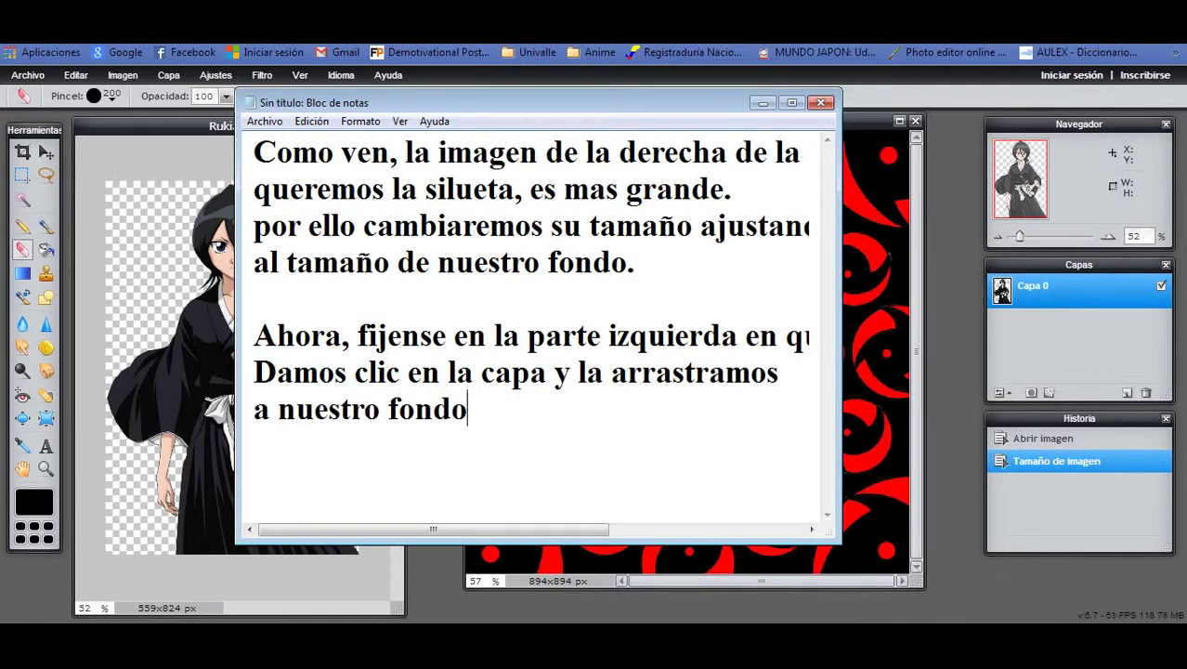
Step: Switch to Pixlr, copy Rukia's layer Capa 0 into the red spiral image, and move the figure to its lower center
key(alt+Tab)
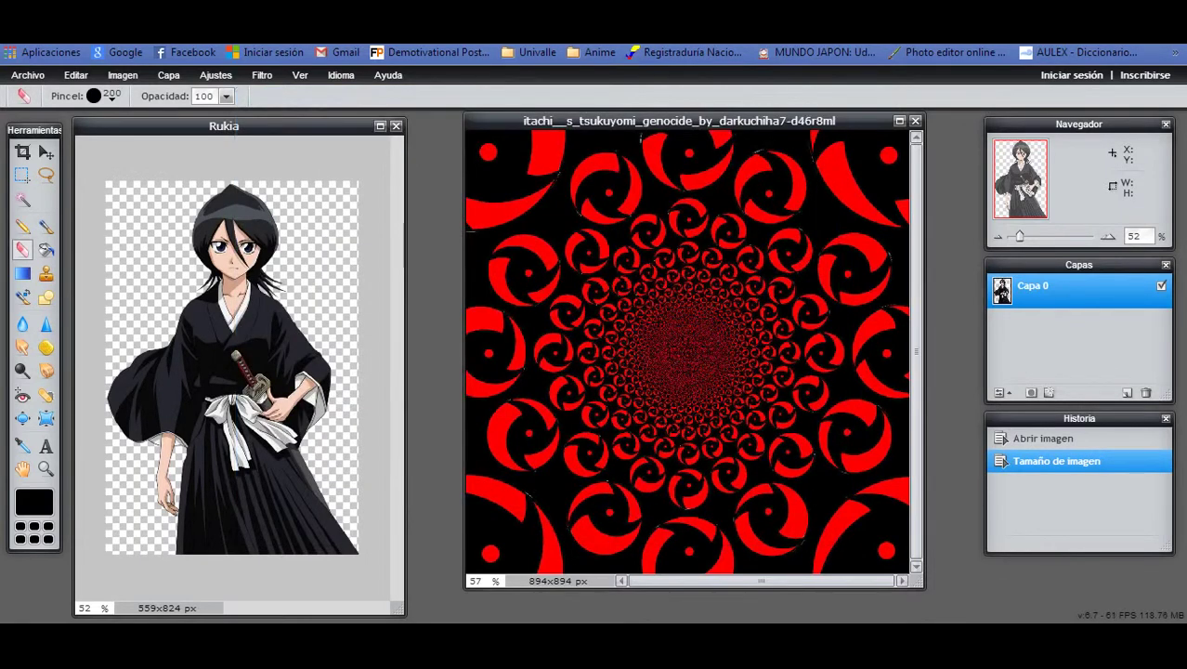
drag(1033, 286, 622, 289)
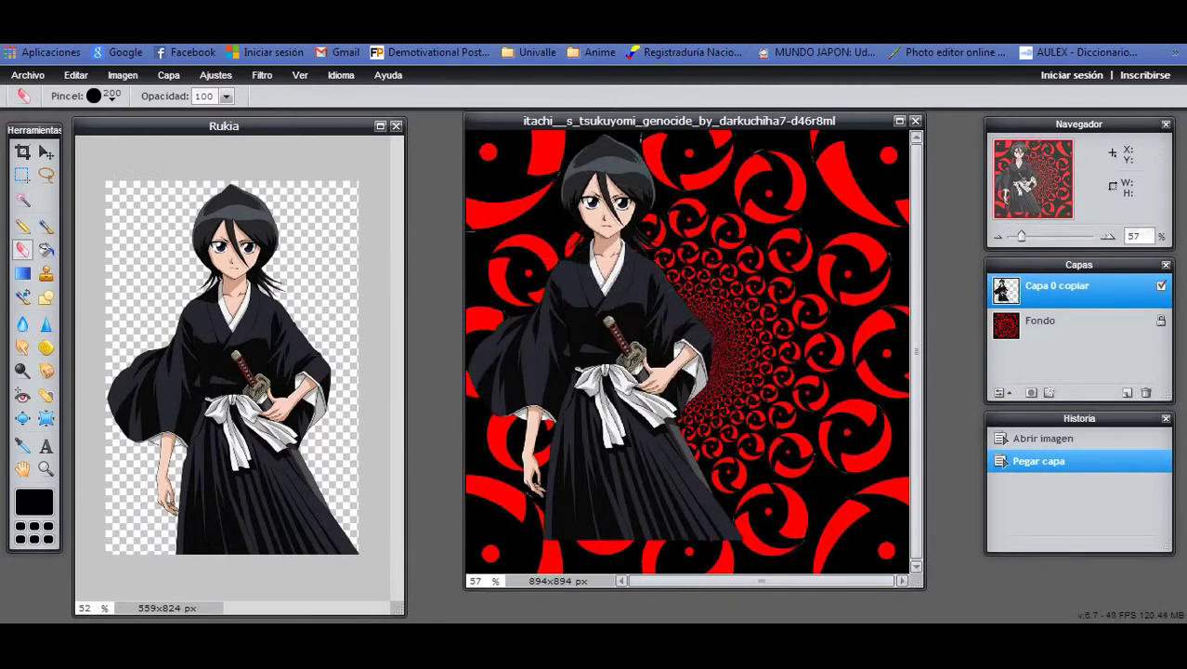
click(46, 152)
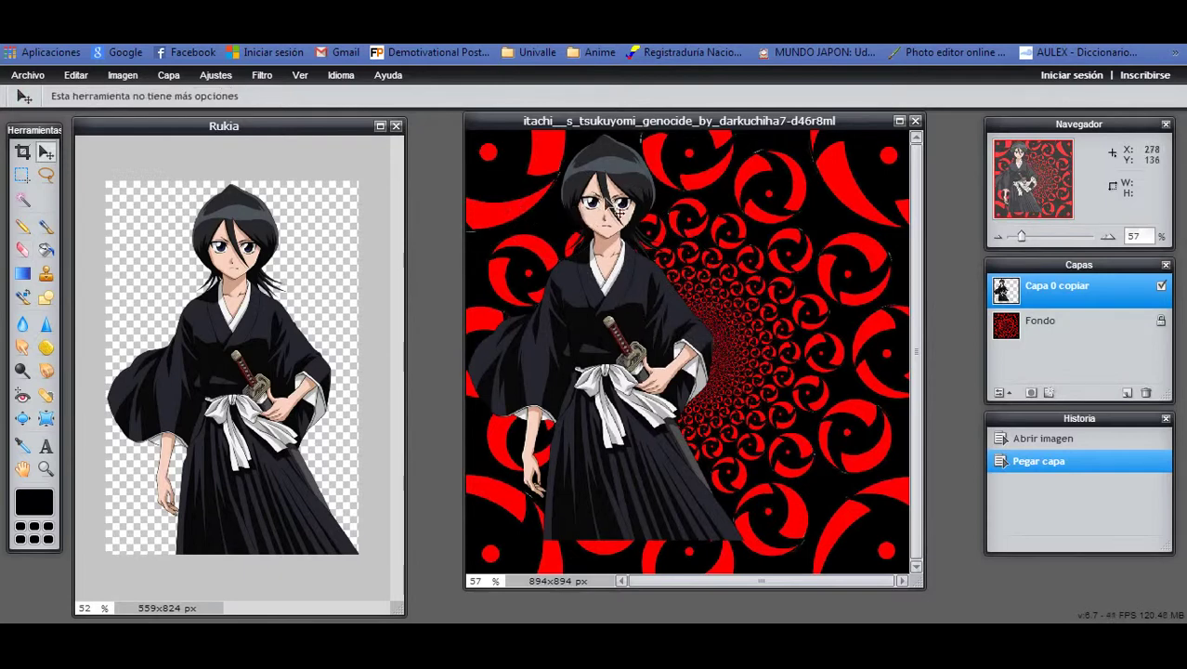
drag(628, 205, 687, 251)
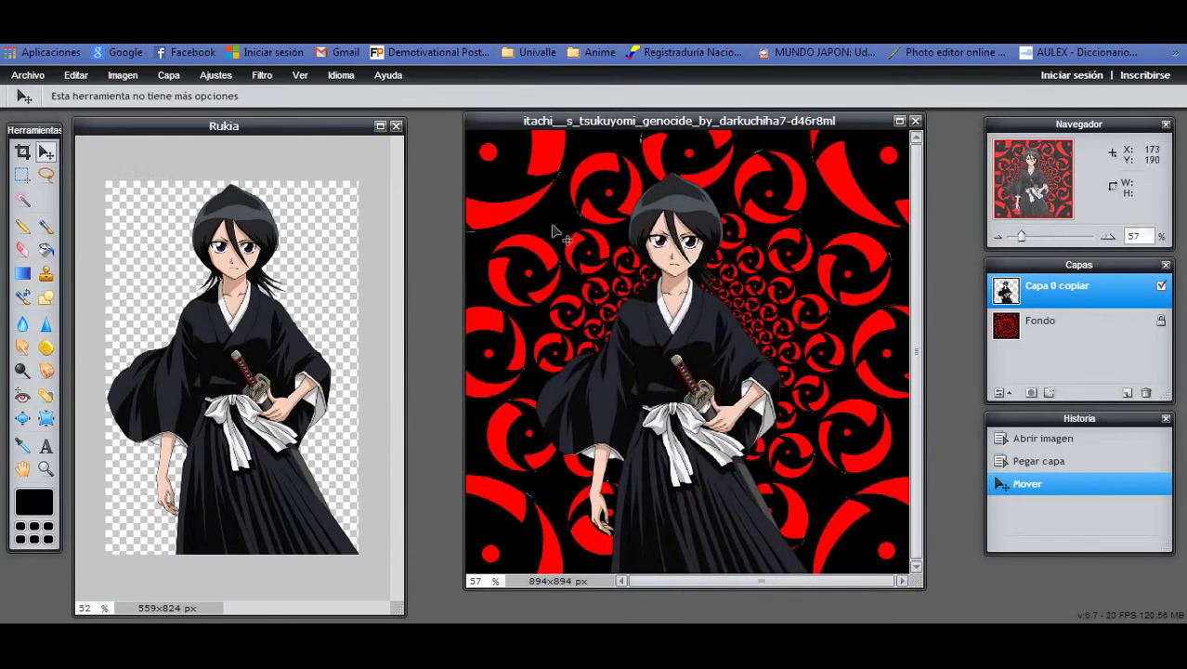
Step: Switch to Notepad and replace the whole note with the line "Despues de acomodar la imagen,", ending with a line break
key(alt+Tab)
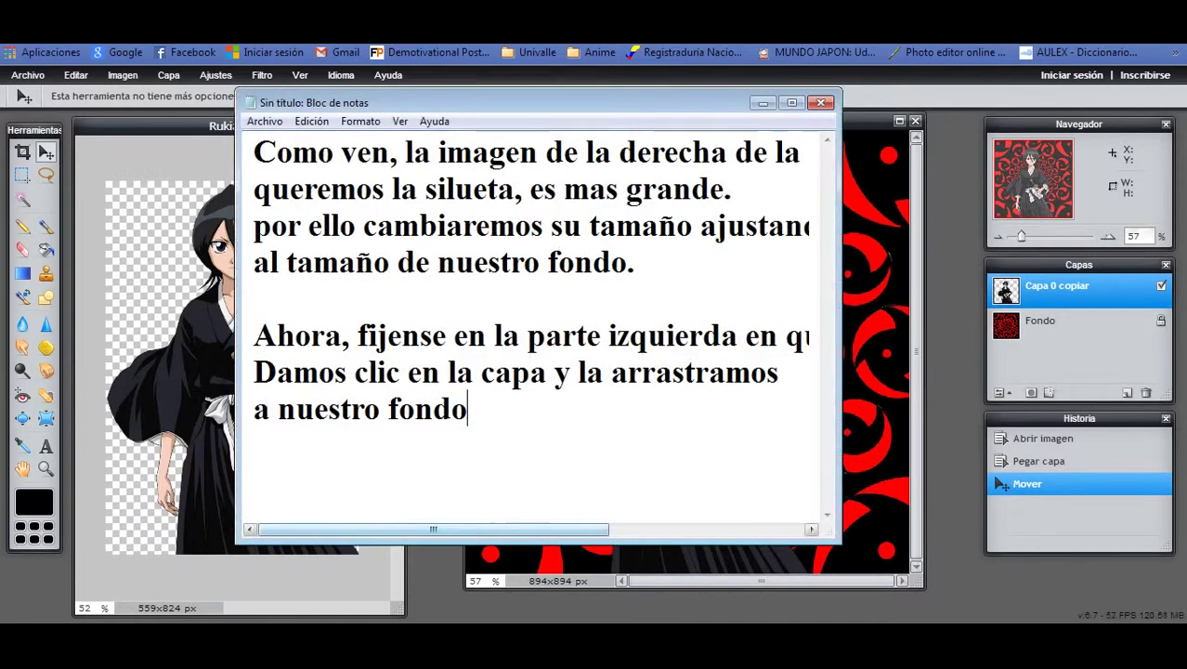
drag(468, 410, 255, 152)
text(De)
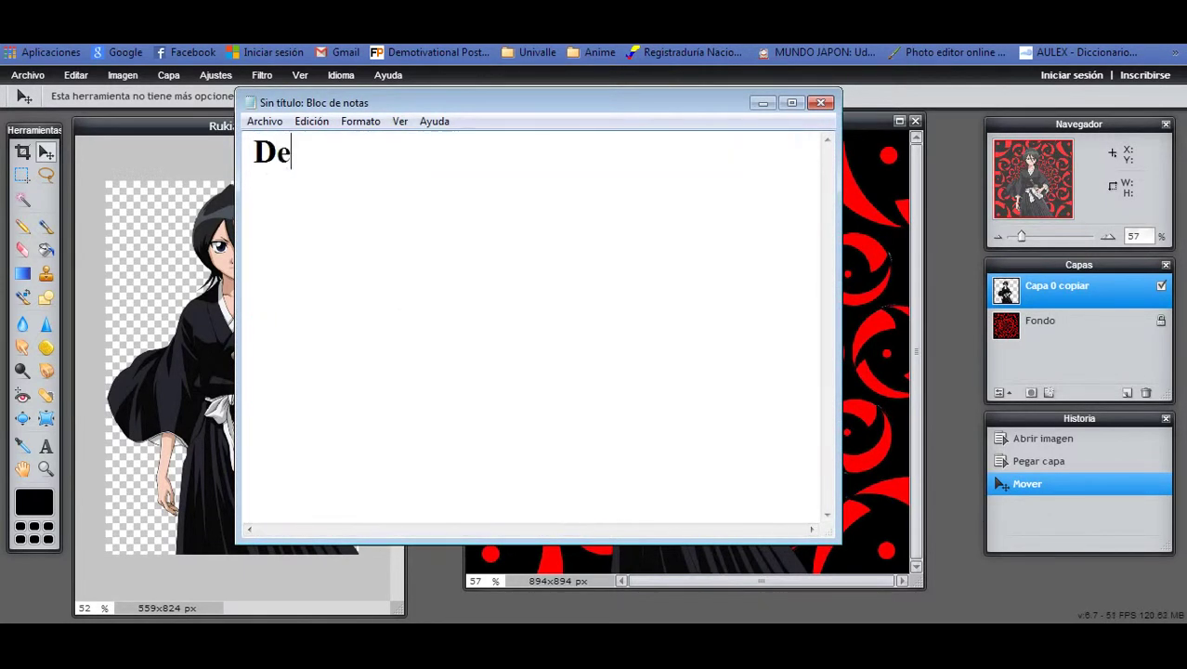
text(spues de a)
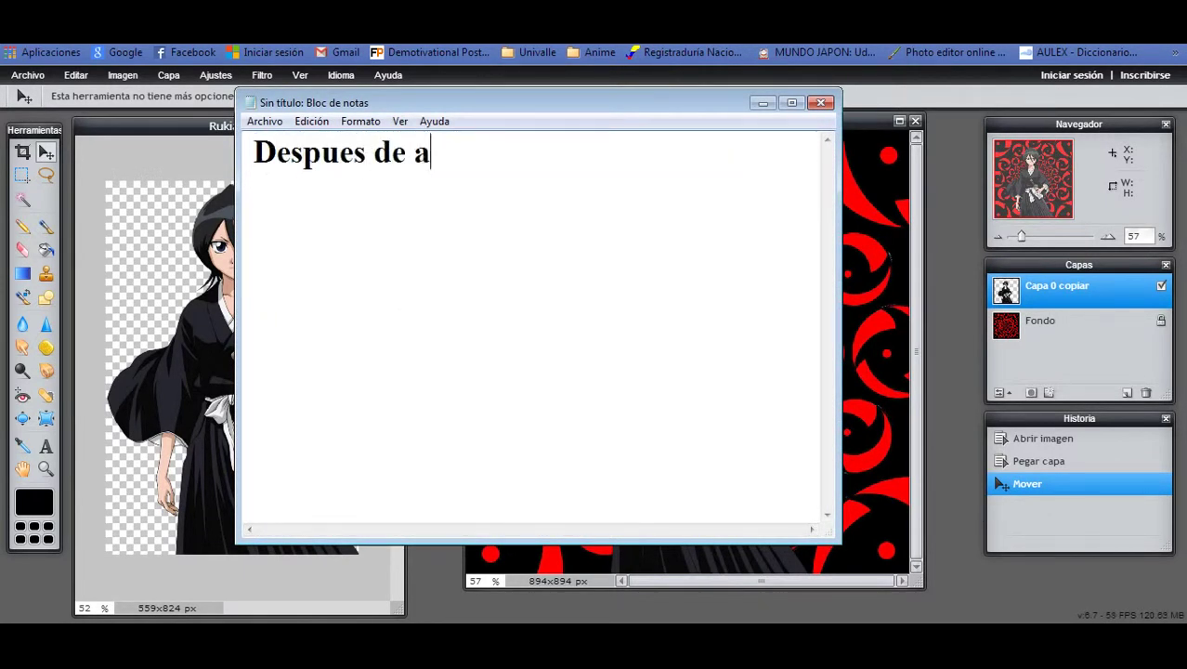
text(comodar la imagen)
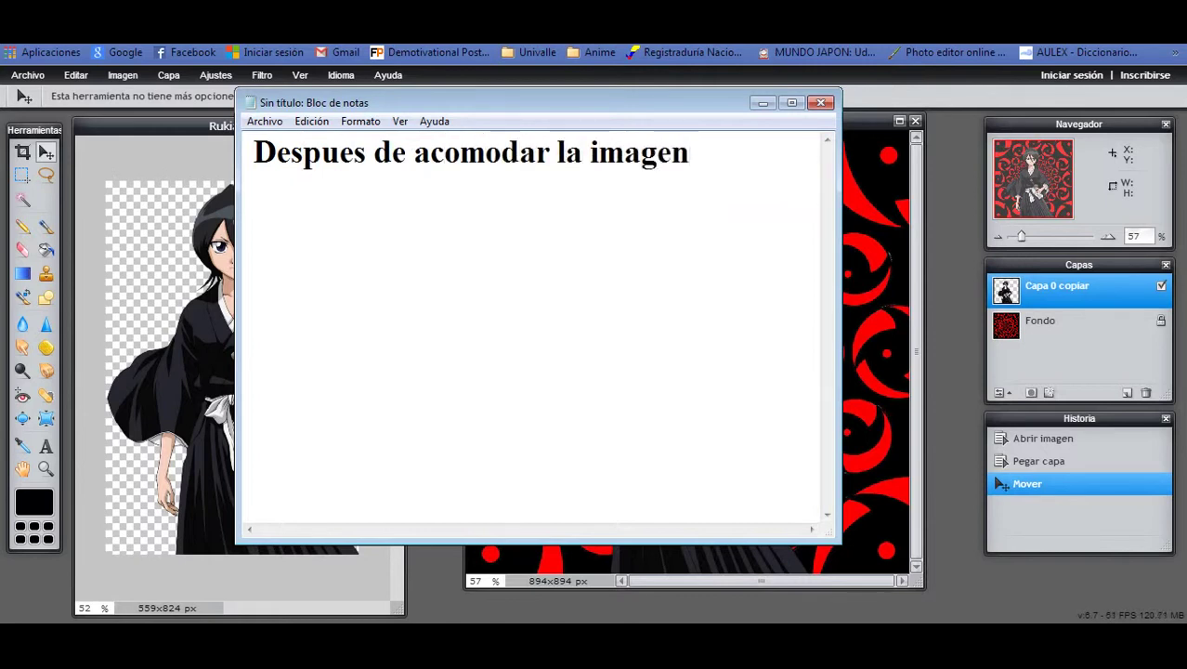
text(,)
key(Return)
Step: Write "vamos a donde dice 'Editar'" on the second line of the note
text(vam,os)
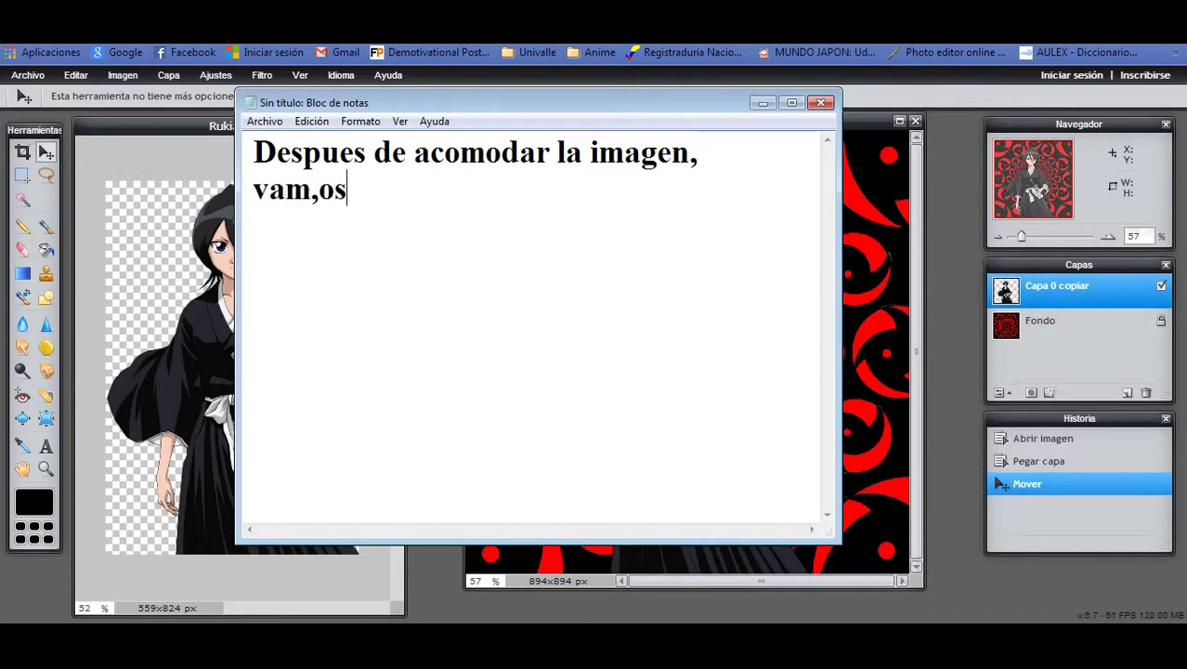
key(BackSpace)
key(BackSpace)
key(BackSpace)
text(os a donde)
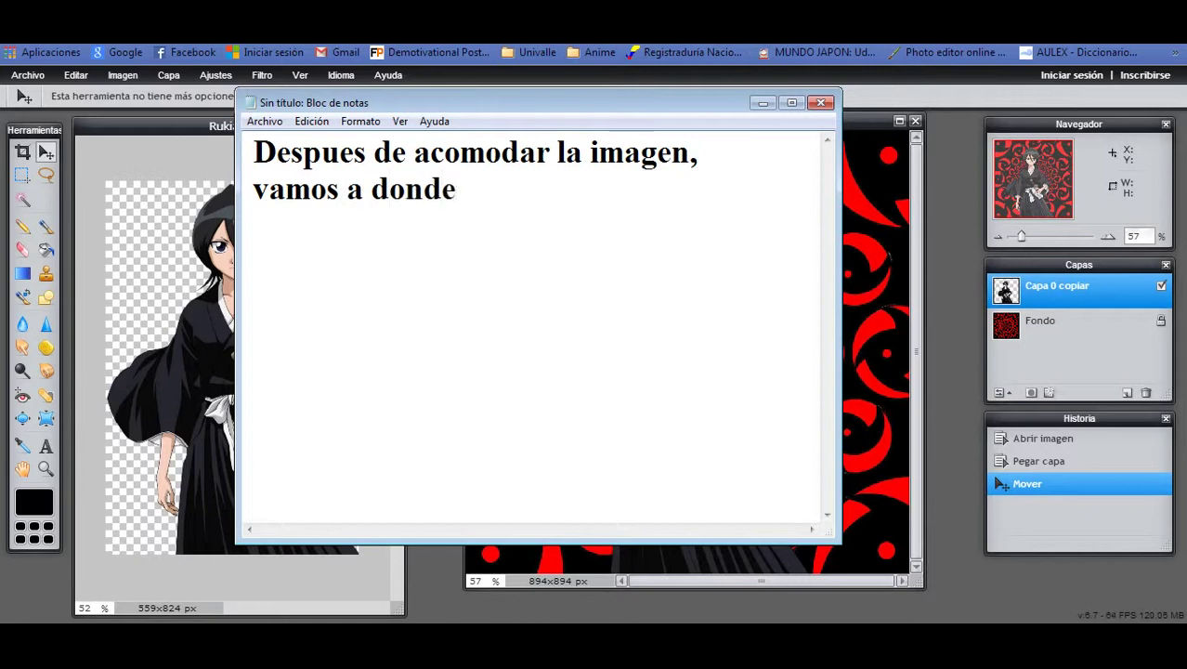
text( dice)
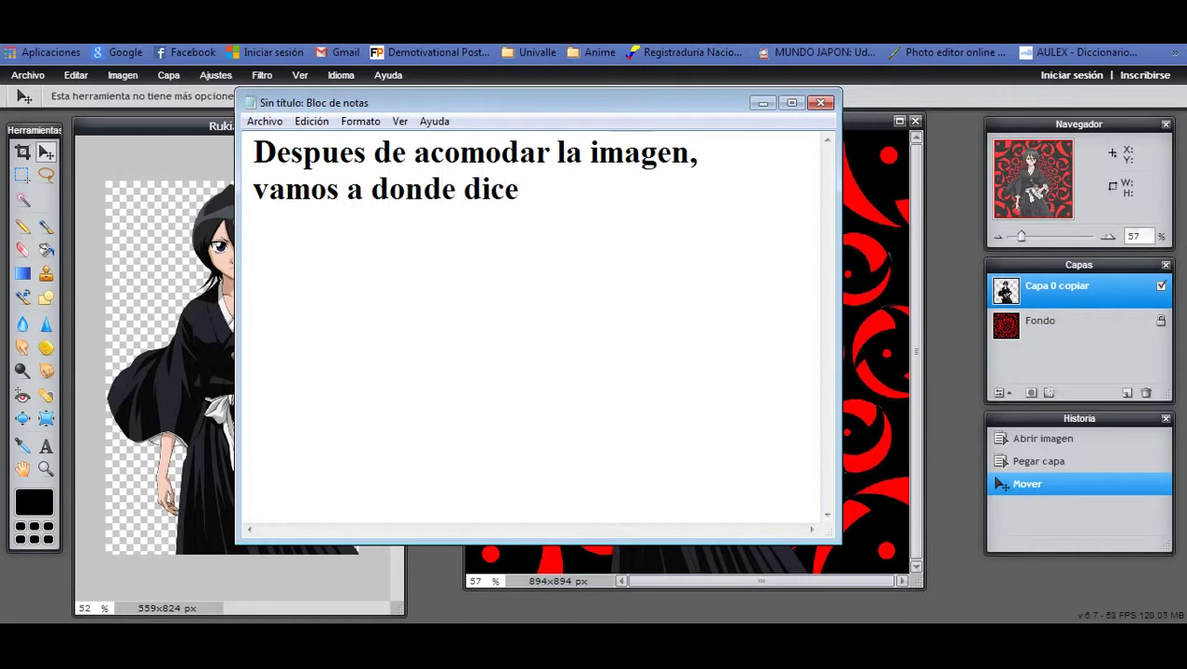
text( 'Editar')
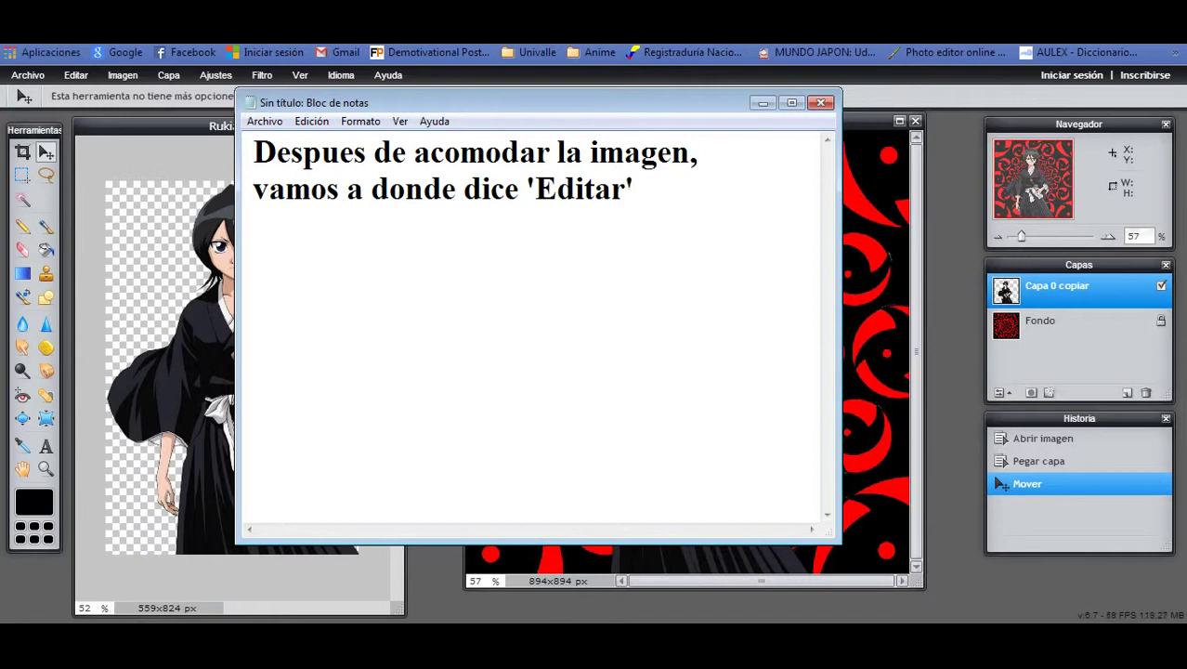
Step: Write "Y damos clic en 'Seleccionar pixeles'" as the third line of the note
text(Y damos )
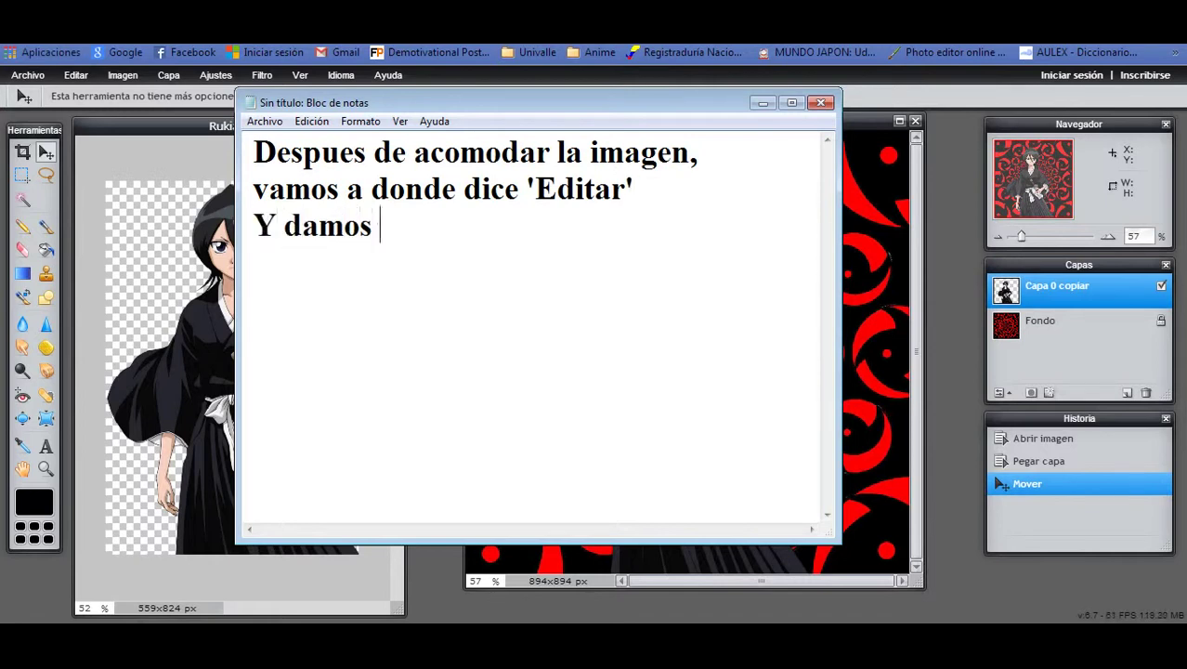
text(clic en)
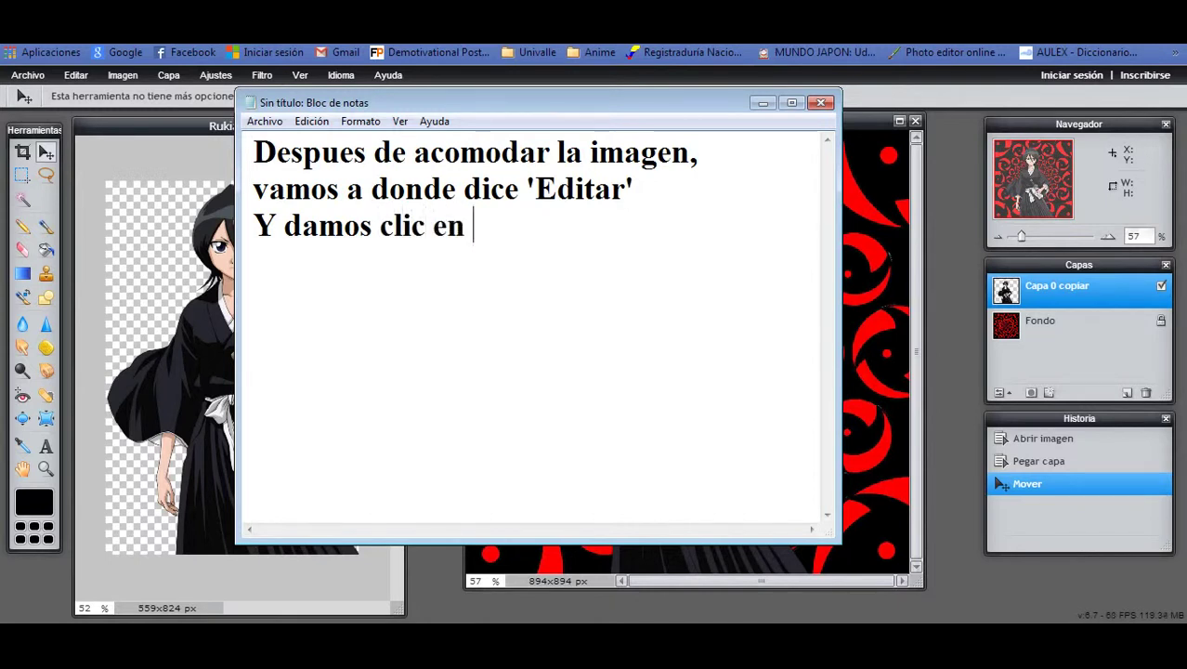
text( 'Seleccio)
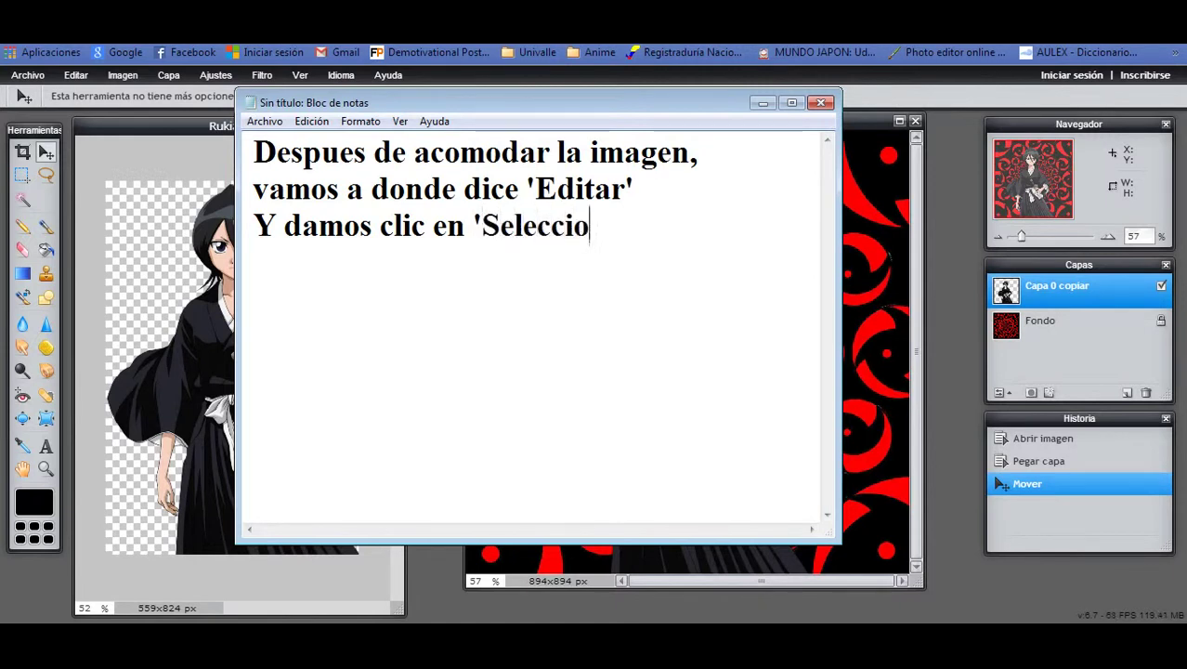
text(nar pixe)
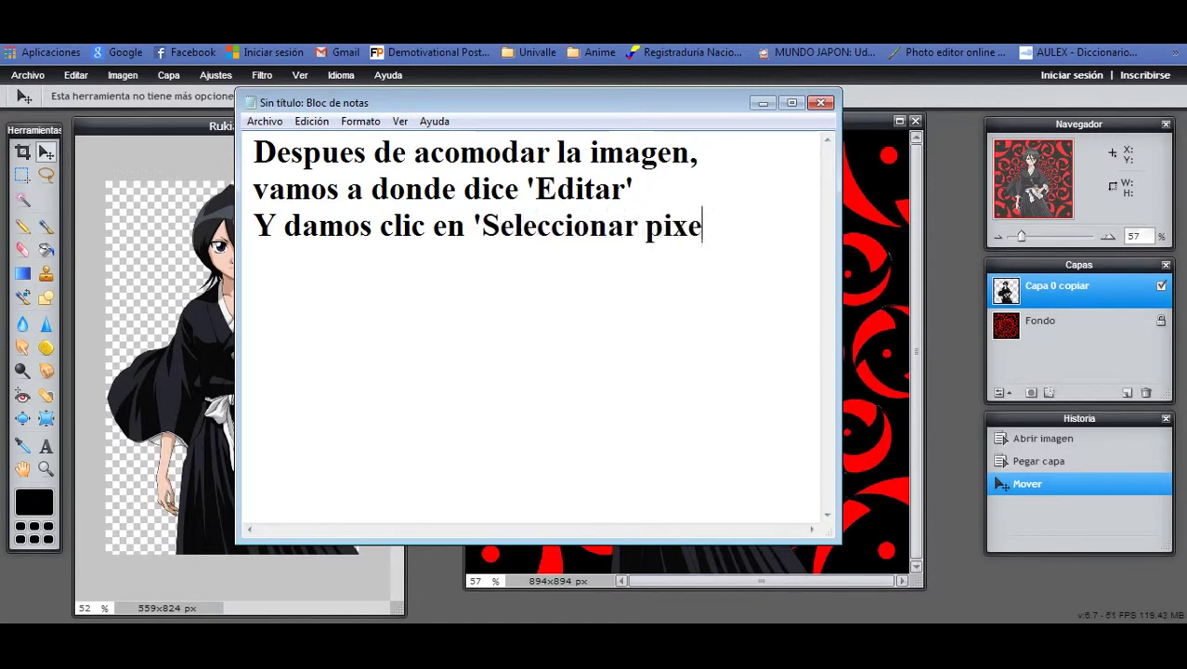
text(les')
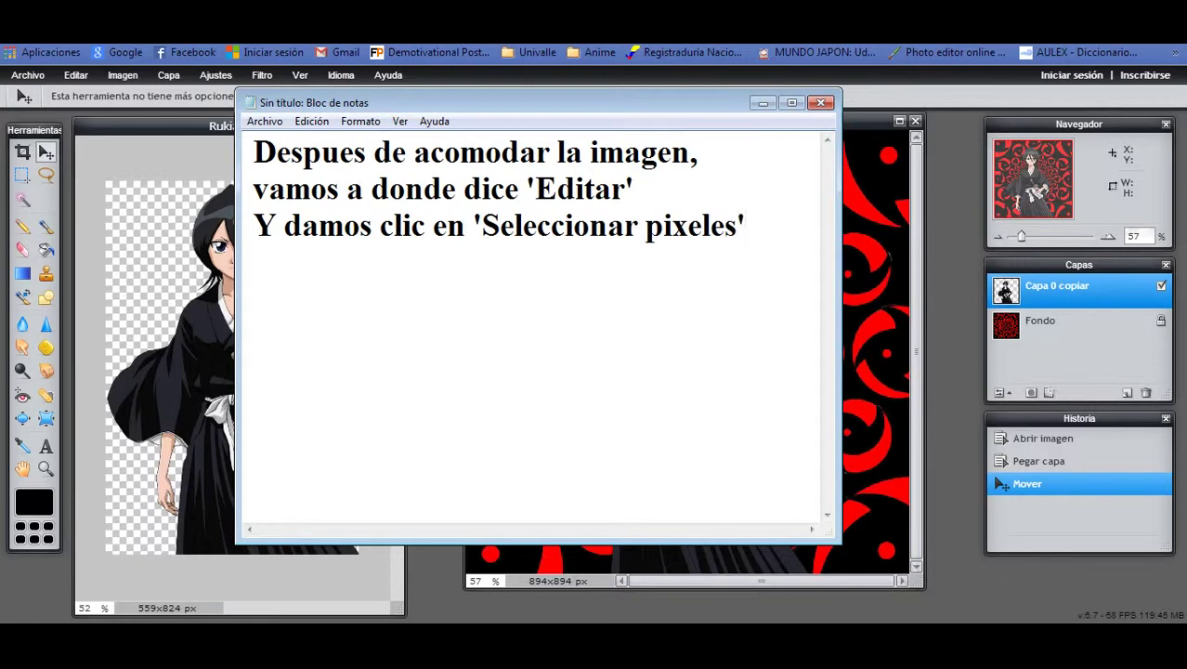
Step: Switch to Pixlr and select the pixels of the Capa 0 copiar layer in the red spiral image
click(122, 74)
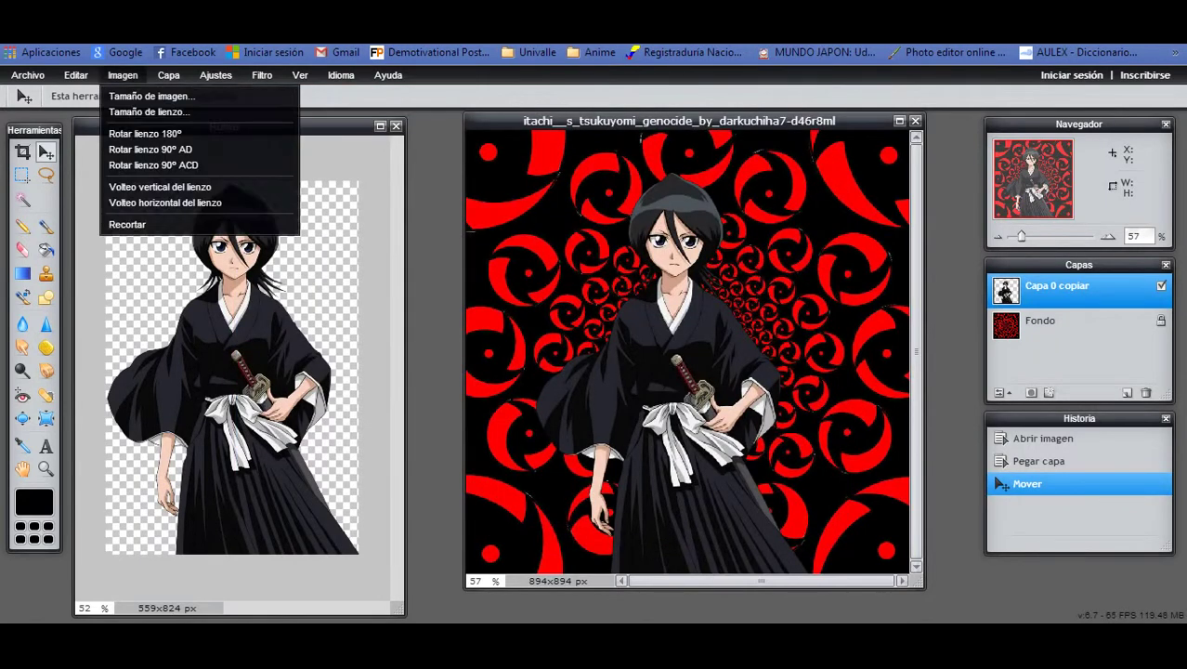
mouse_move(76, 75)
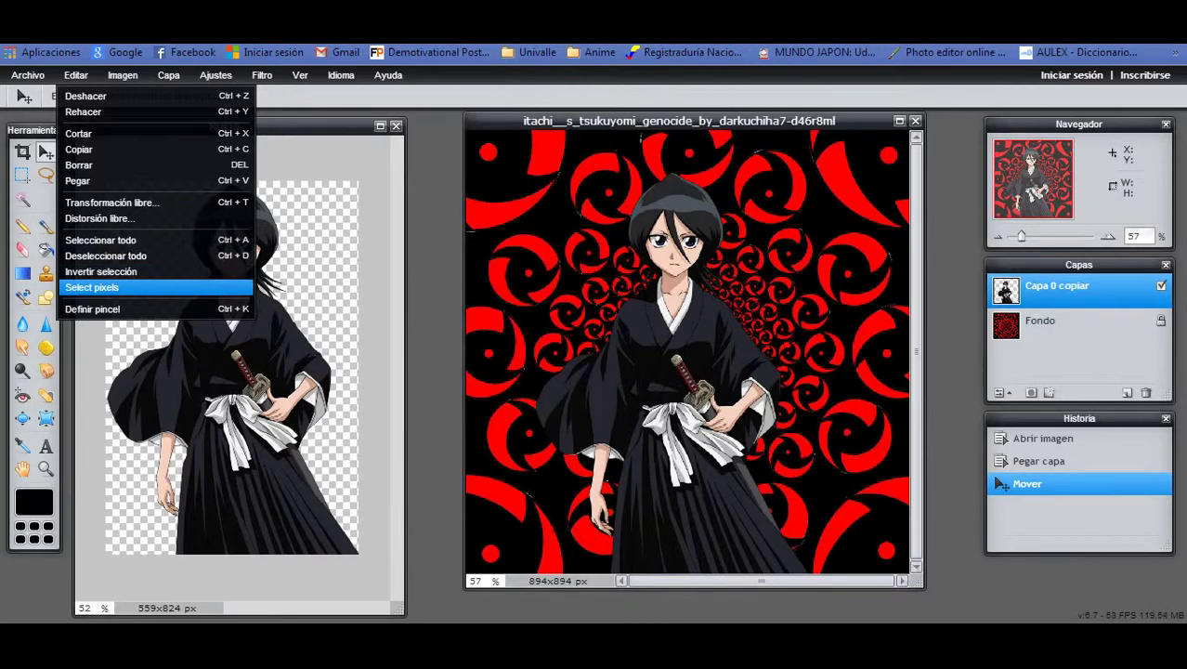
click(92, 287)
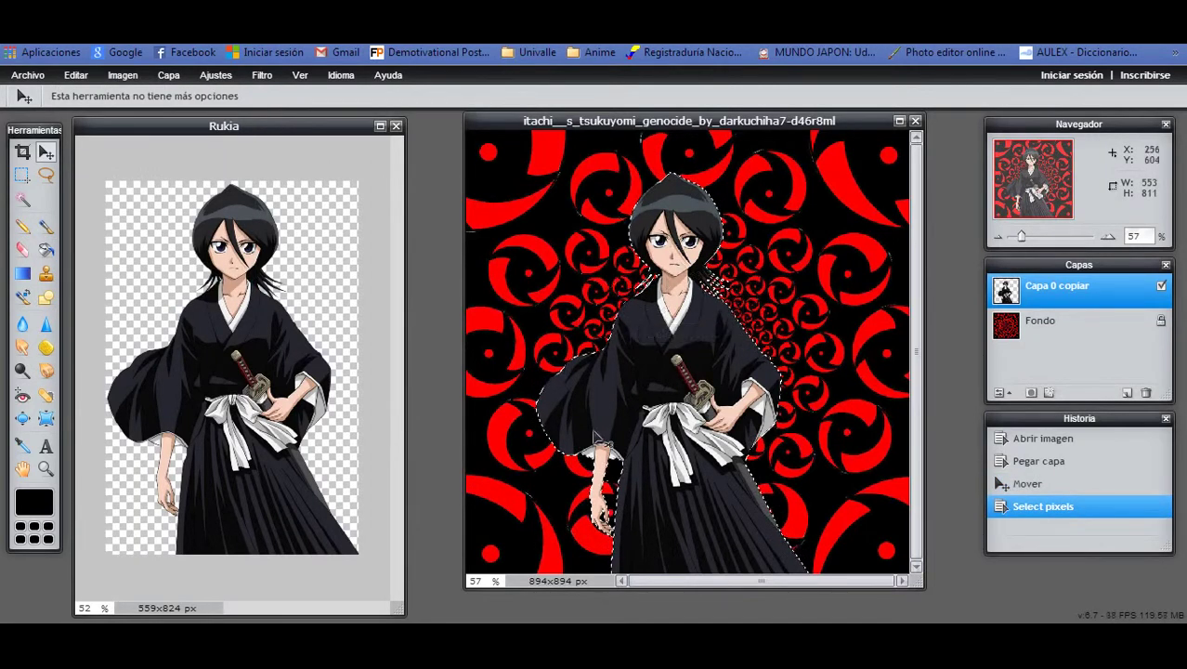
Step: Switch to Notepad and add "Despues daremos clic en invertir pixeles." below a blank line
key(alt+Tab)
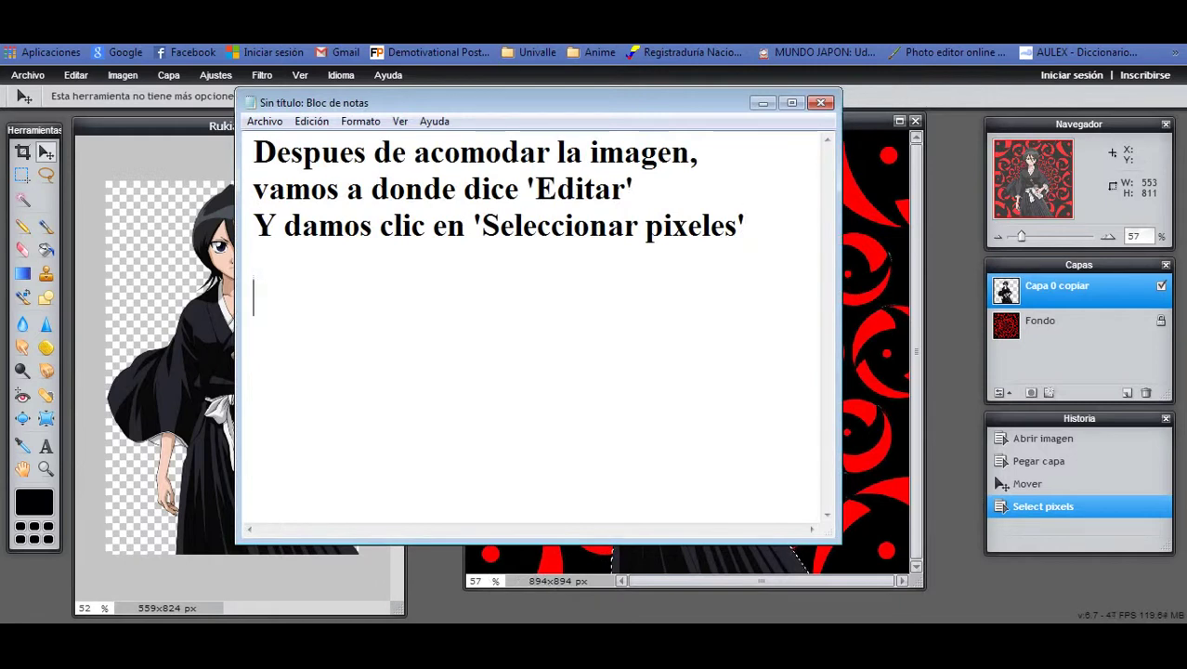
text(Despues)
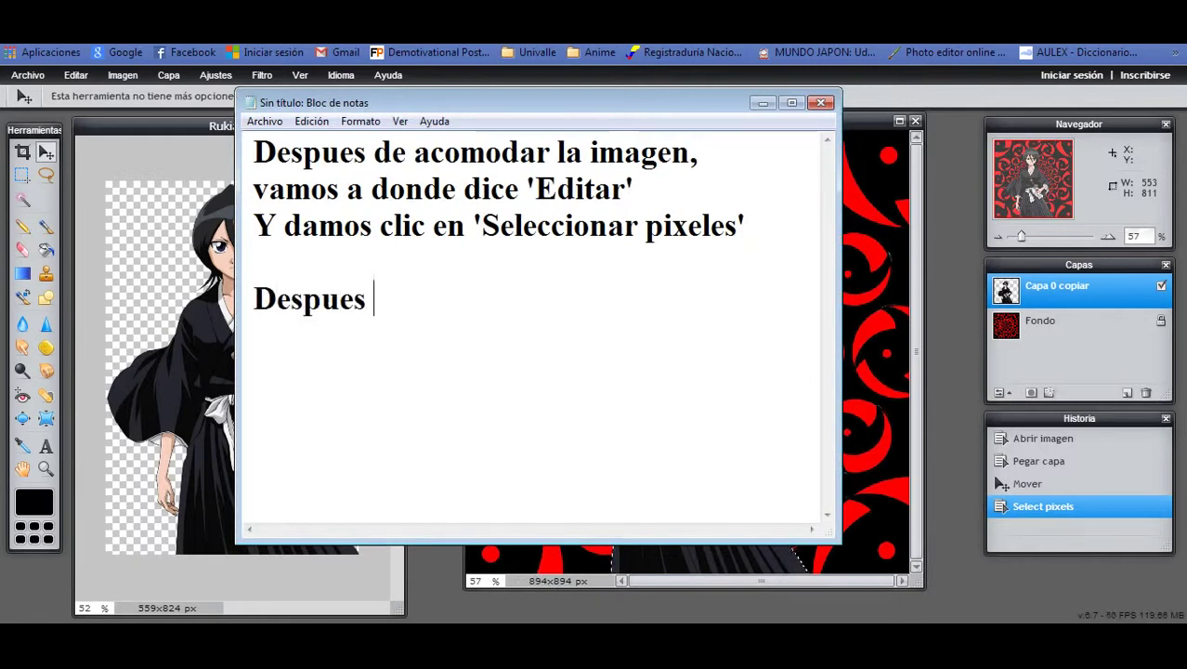
text( daremos cli)
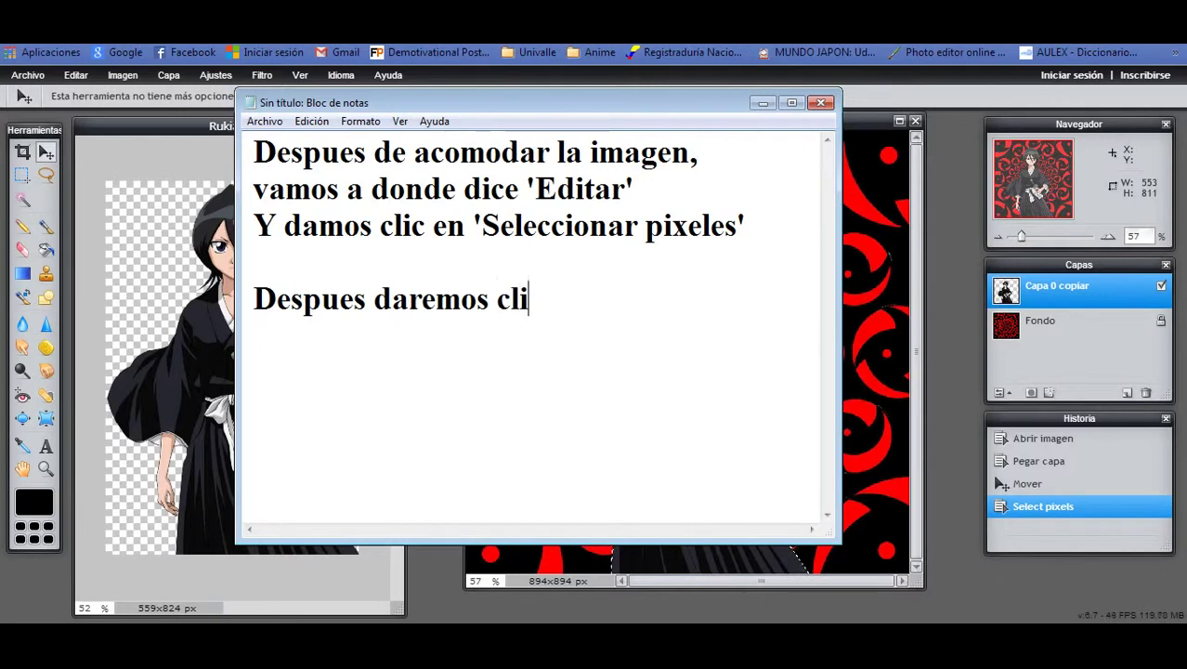
text(c en )
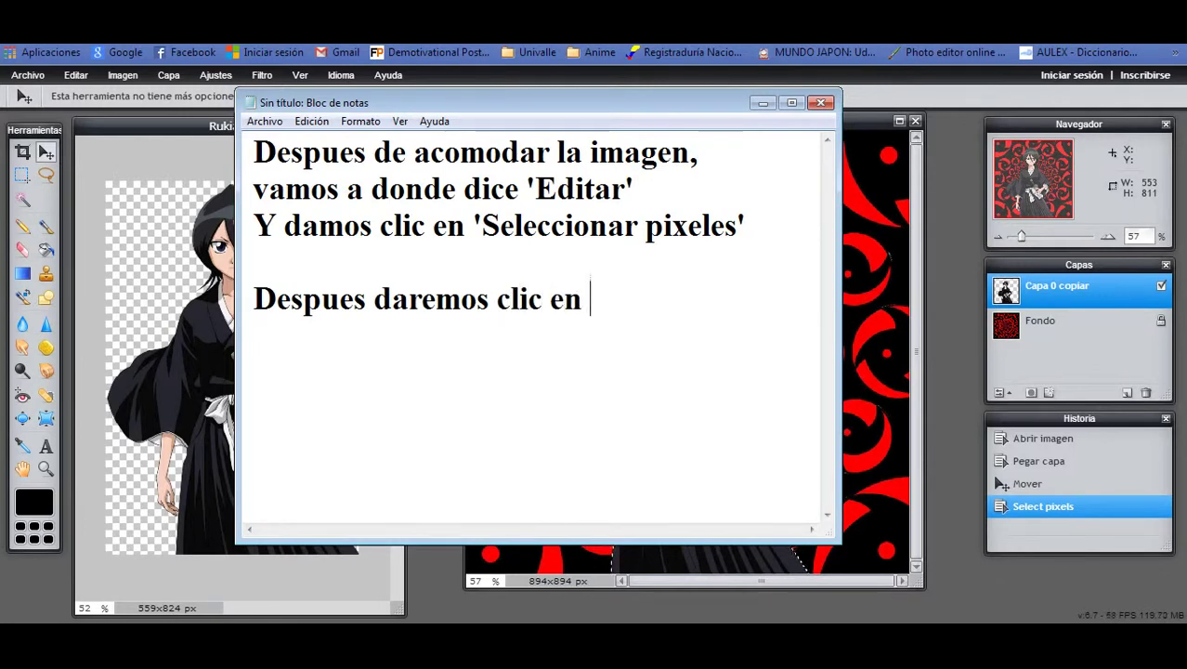
text(inver)
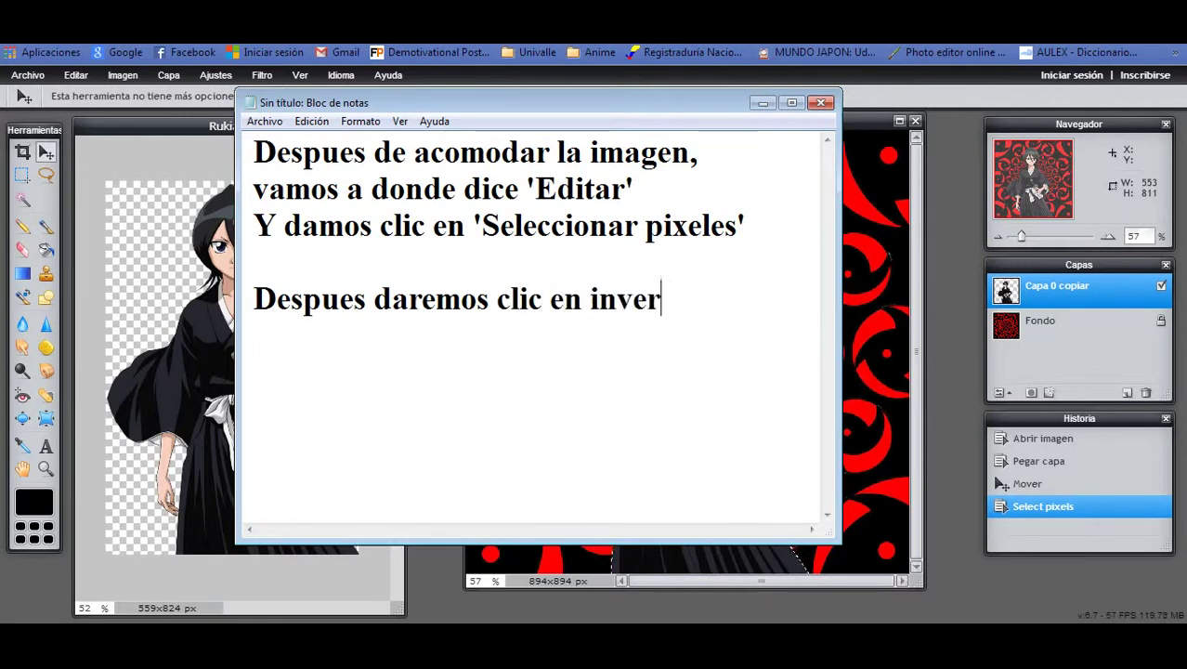
text(tir pix)
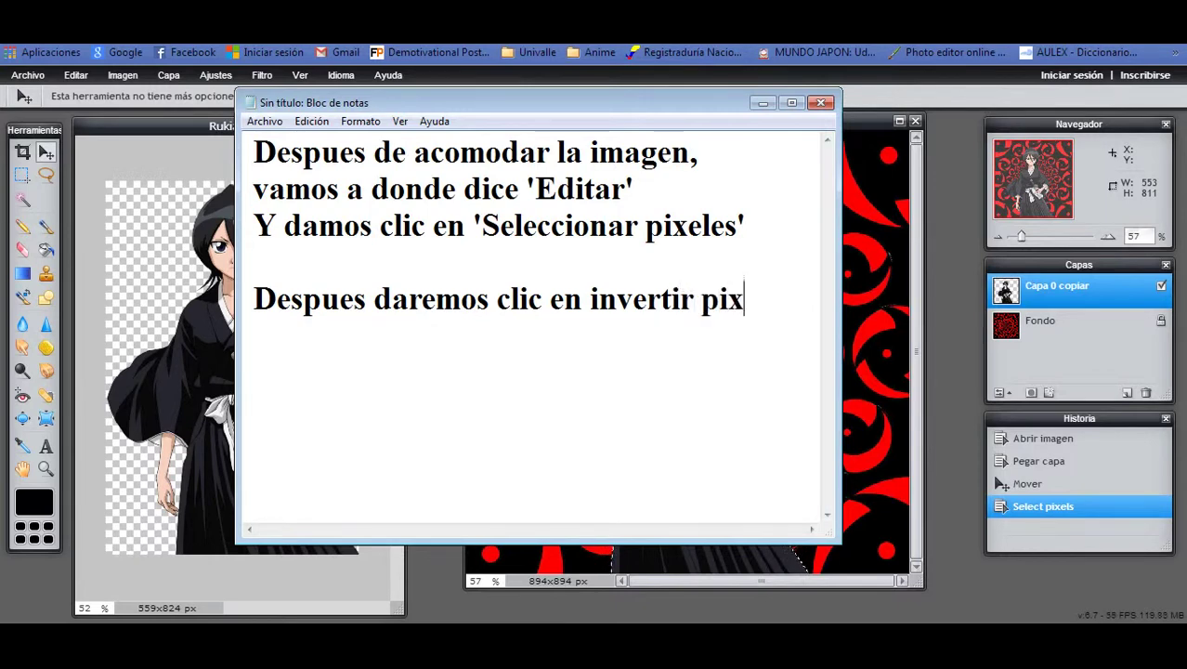
text(eles.)
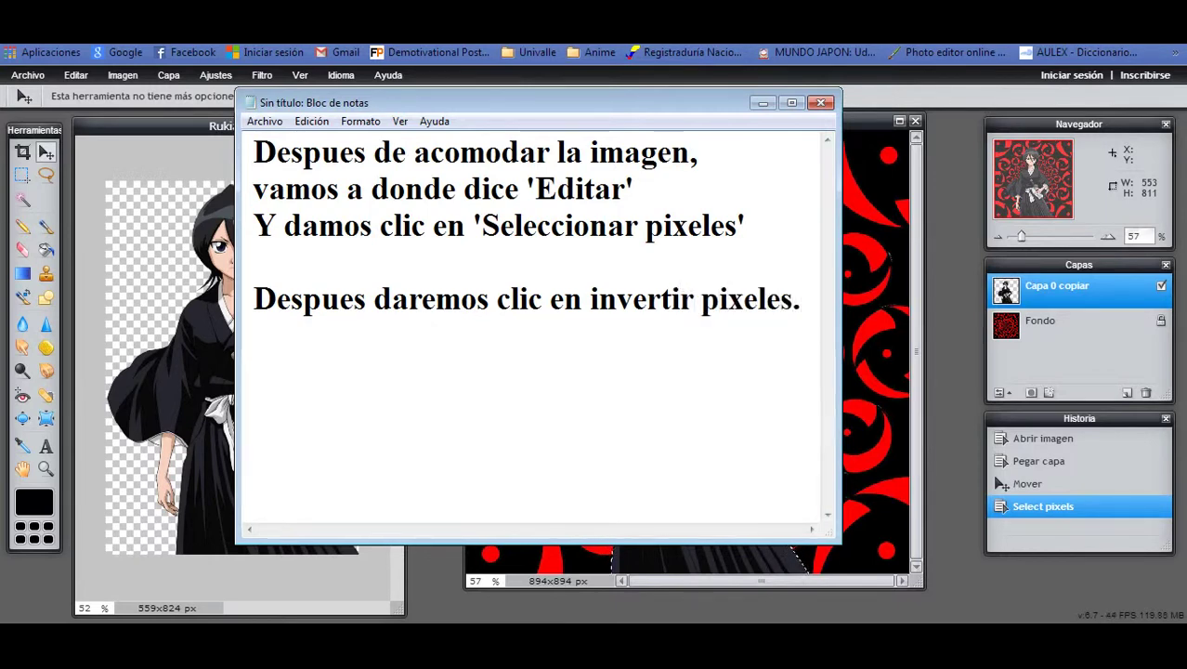
Step: Clear the whole note, then switch to Pixlr and invert the selection around the figure
key(ctrl+a)
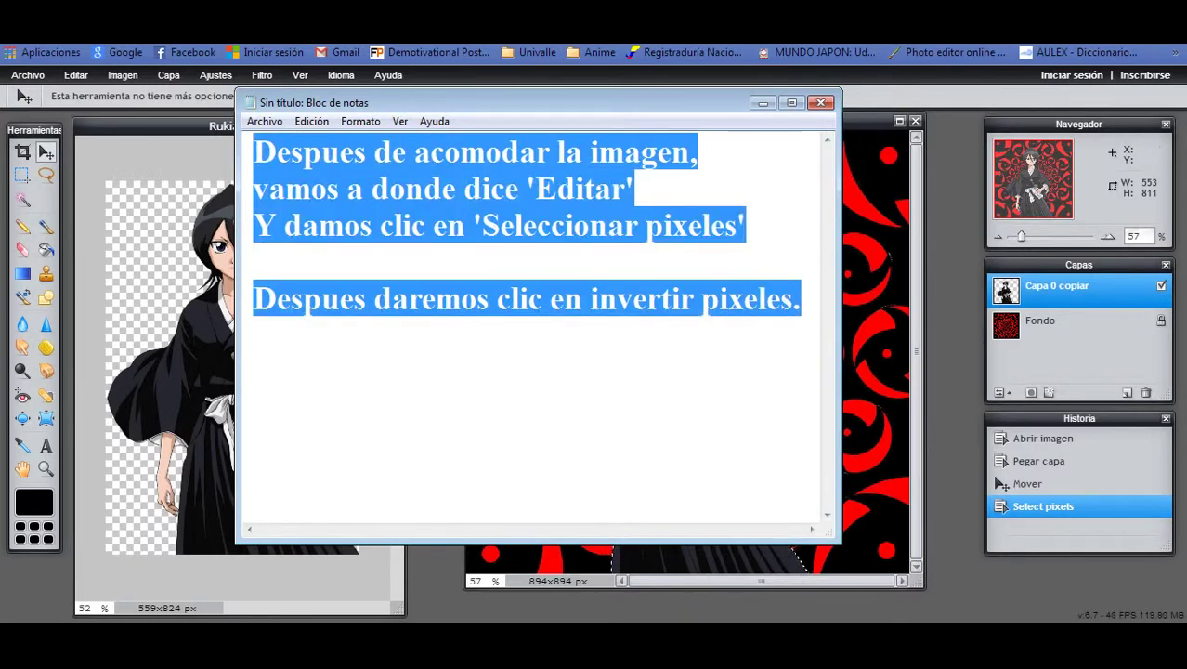
key(BackSpace)
click(848, 148)
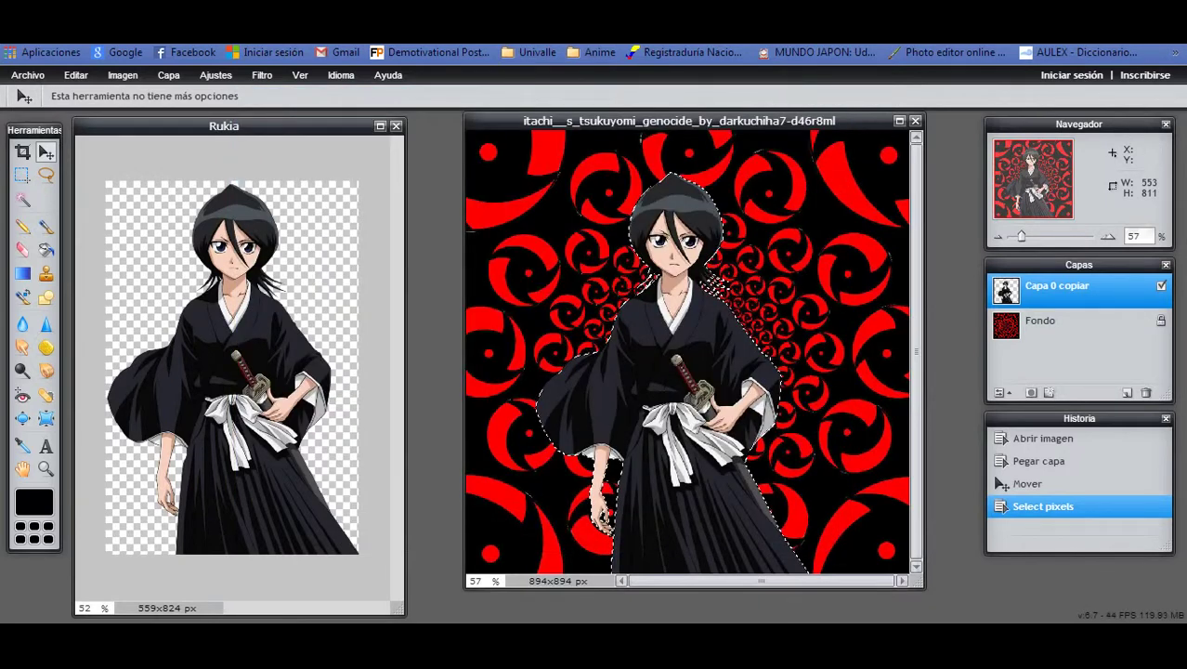
click(76, 74)
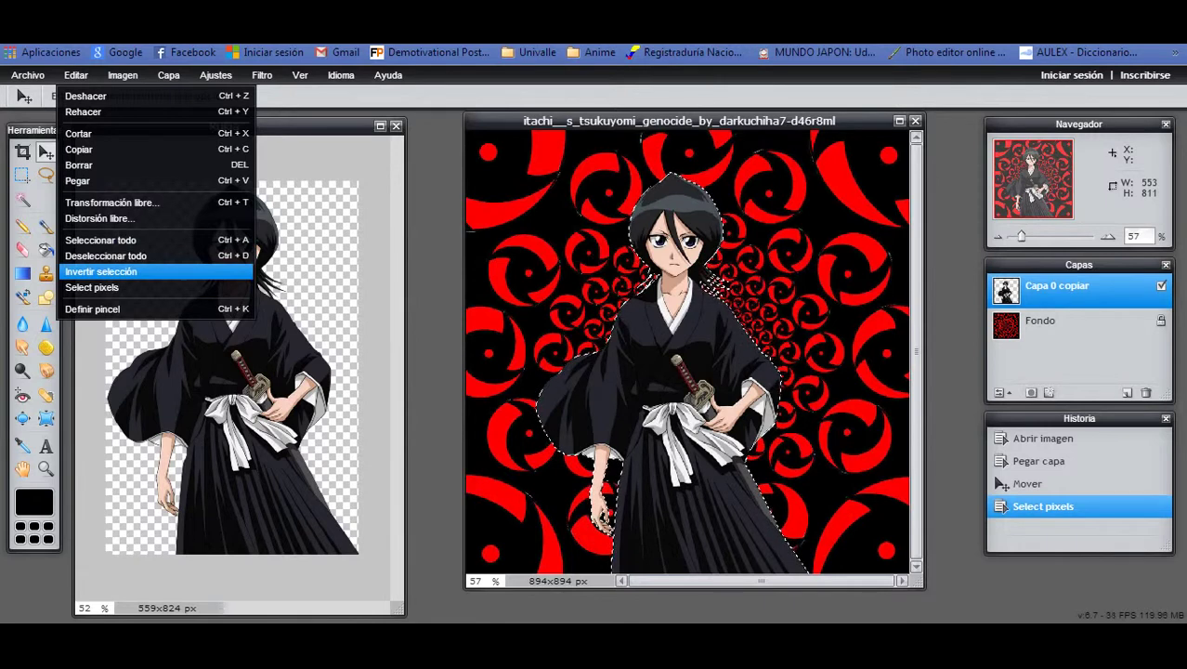
click(101, 271)
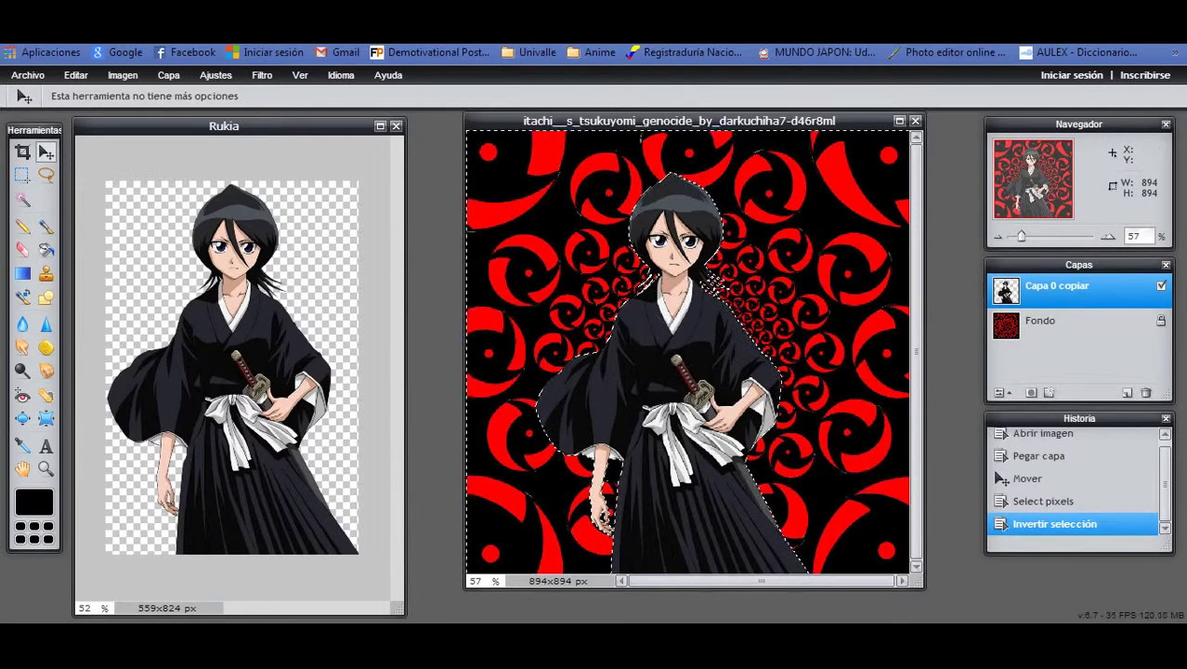
Step: Switch to Notepad and write "Ahora, fijaos en la parte en que estan las capas." in the empty note
key(alt+Tab)
text(A)
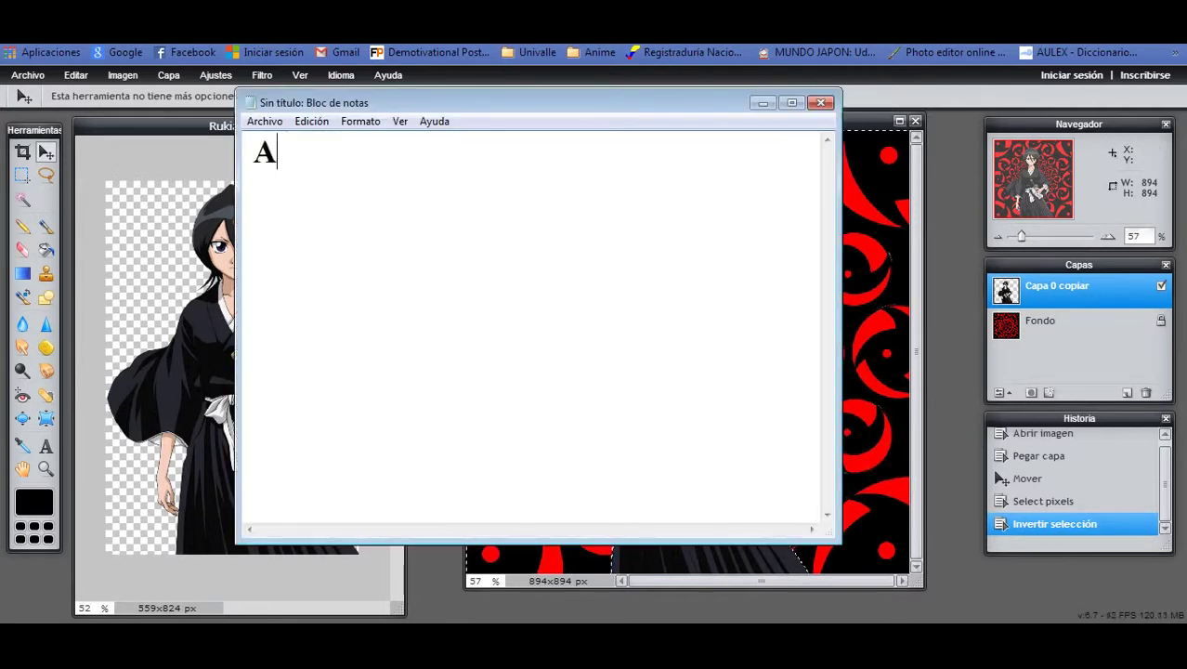
text(hora, fijaos)
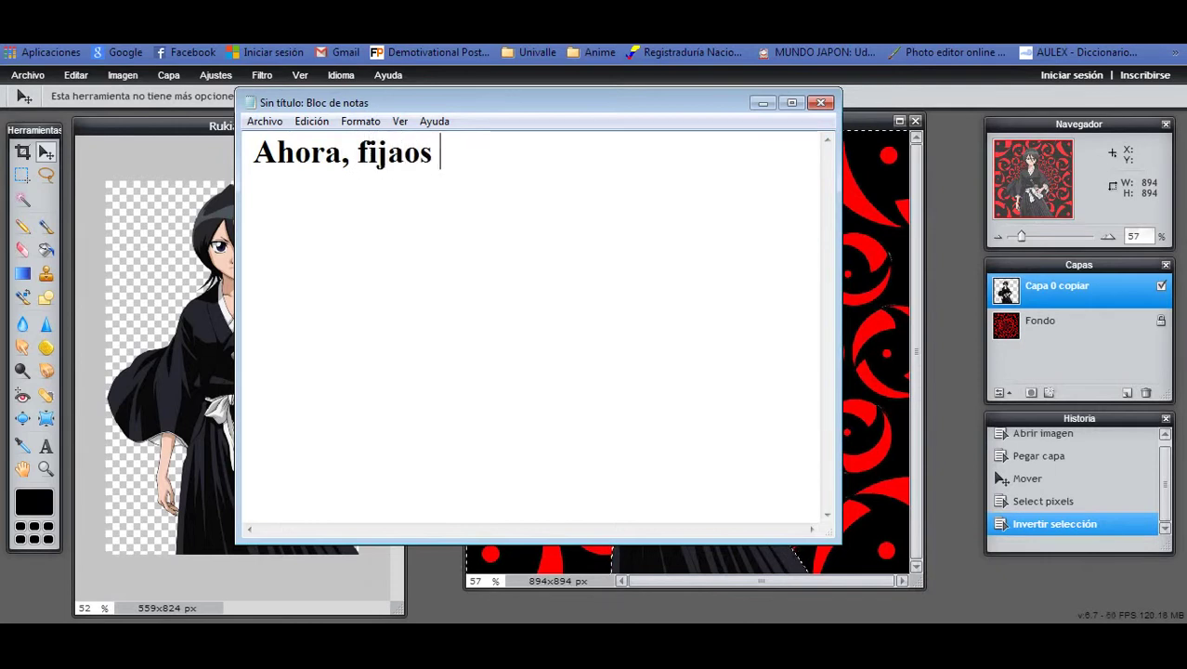
text( en )
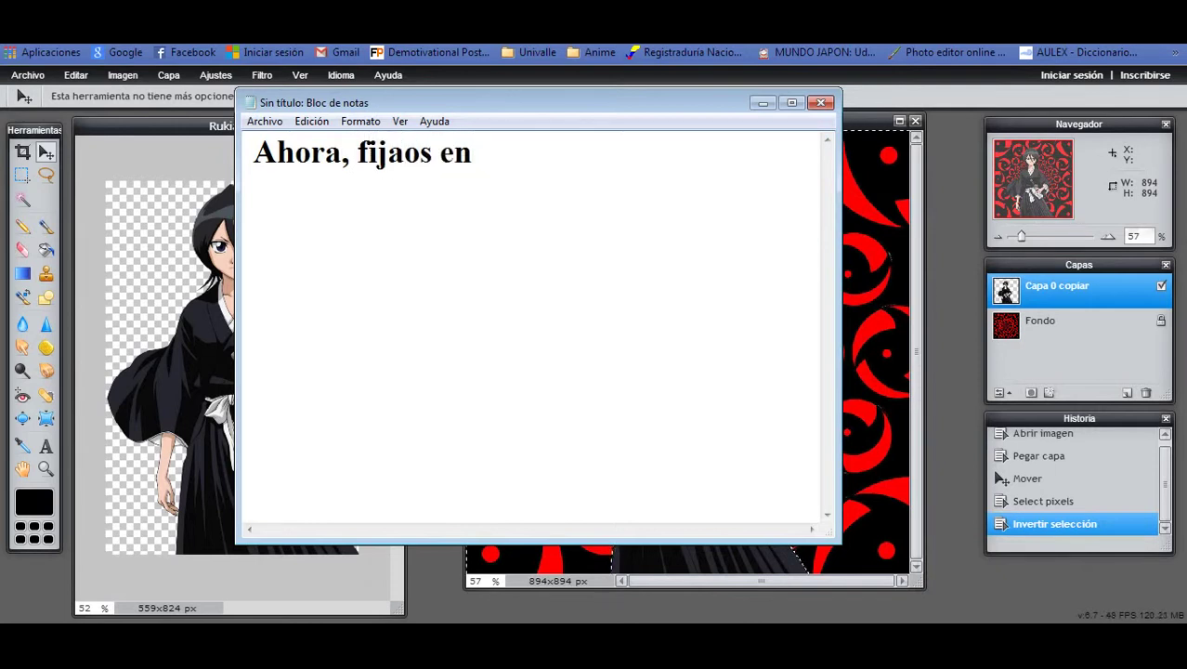
text(la parte e)
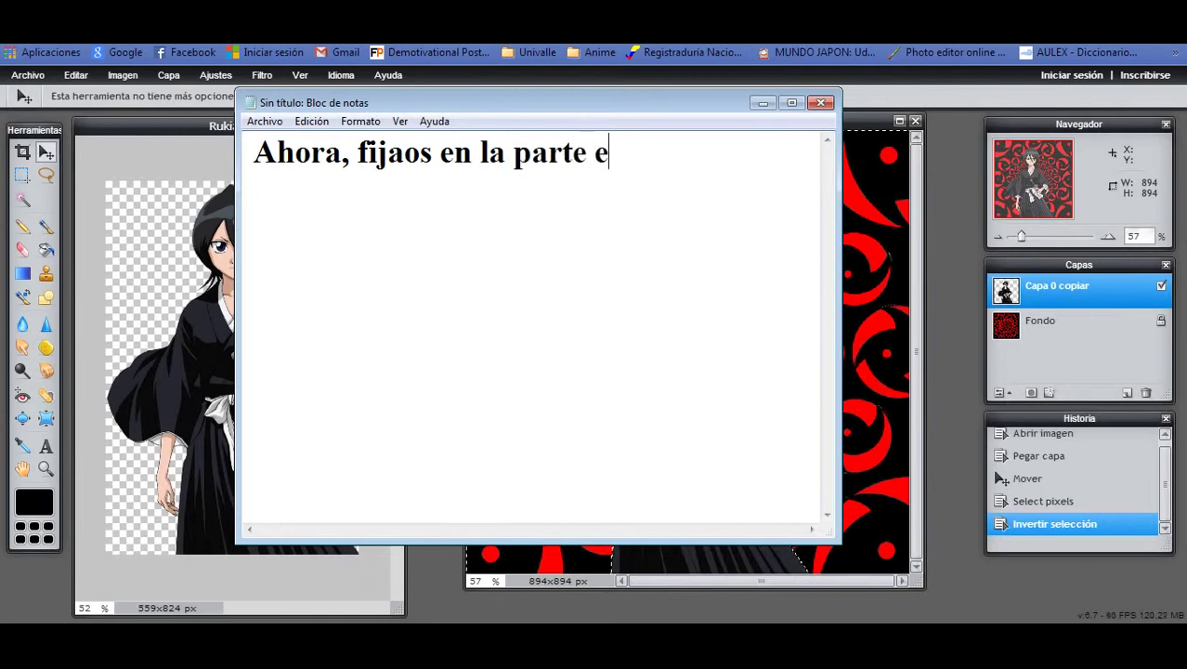
text(n que estan la)
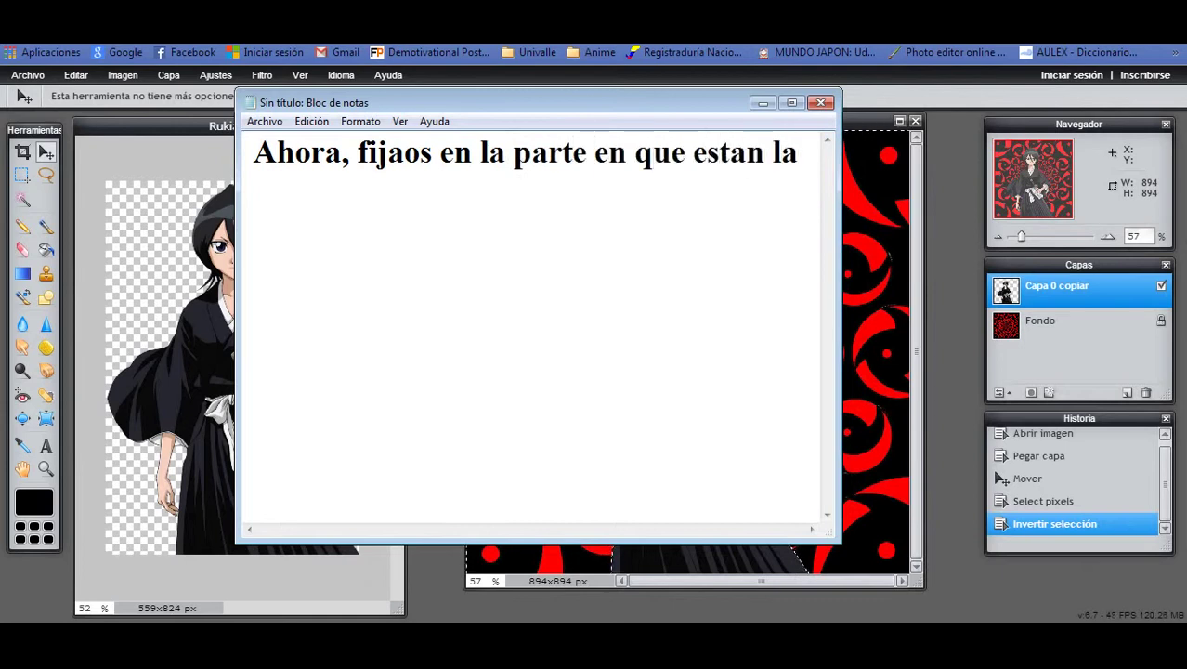
text(s capas.)
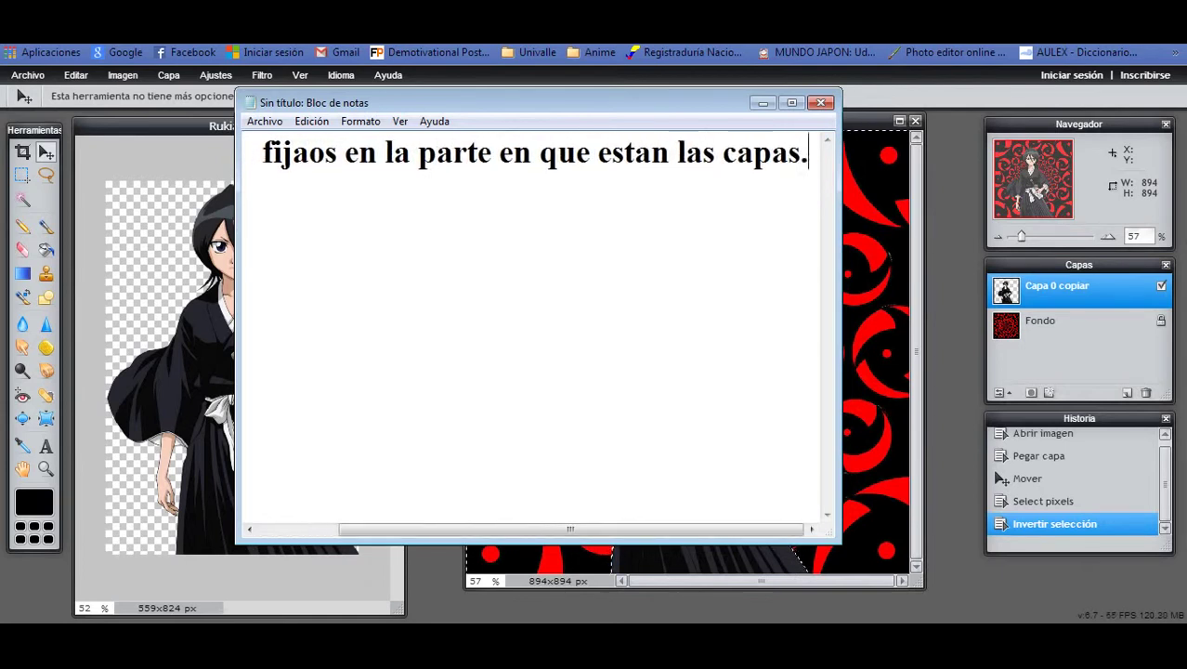
Step: Add a second line to the note reading "La capa que colocamos de ultimo esta selecciona"
key(Return)
text(La a)
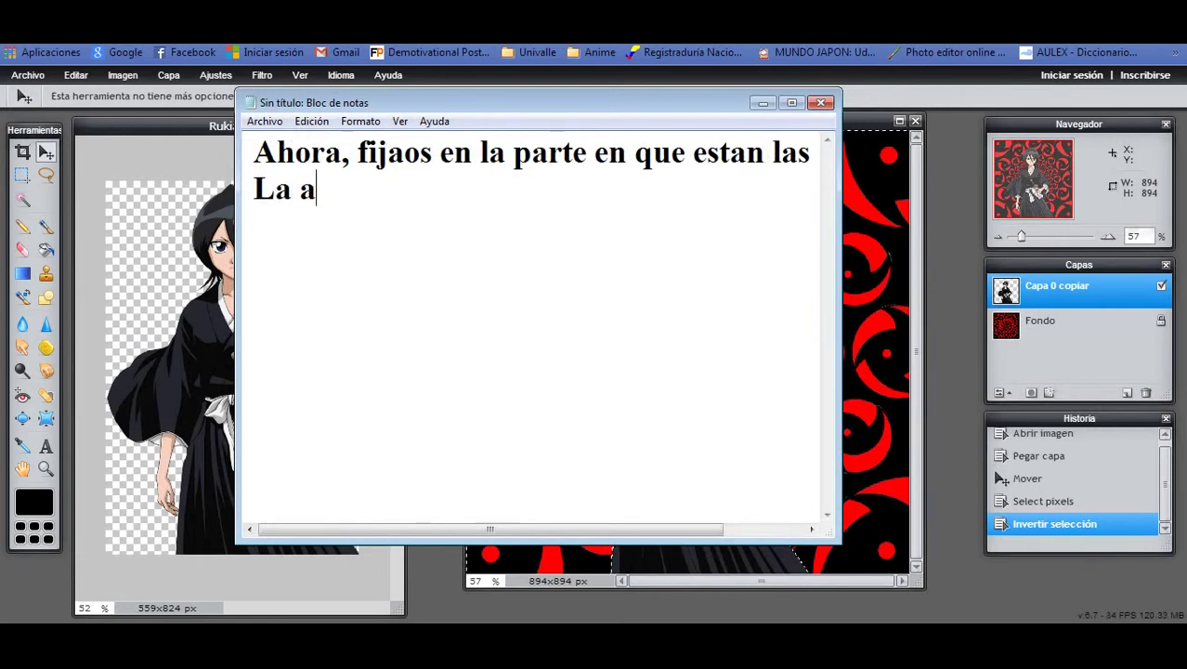
key(BackSpace)
text(capa )
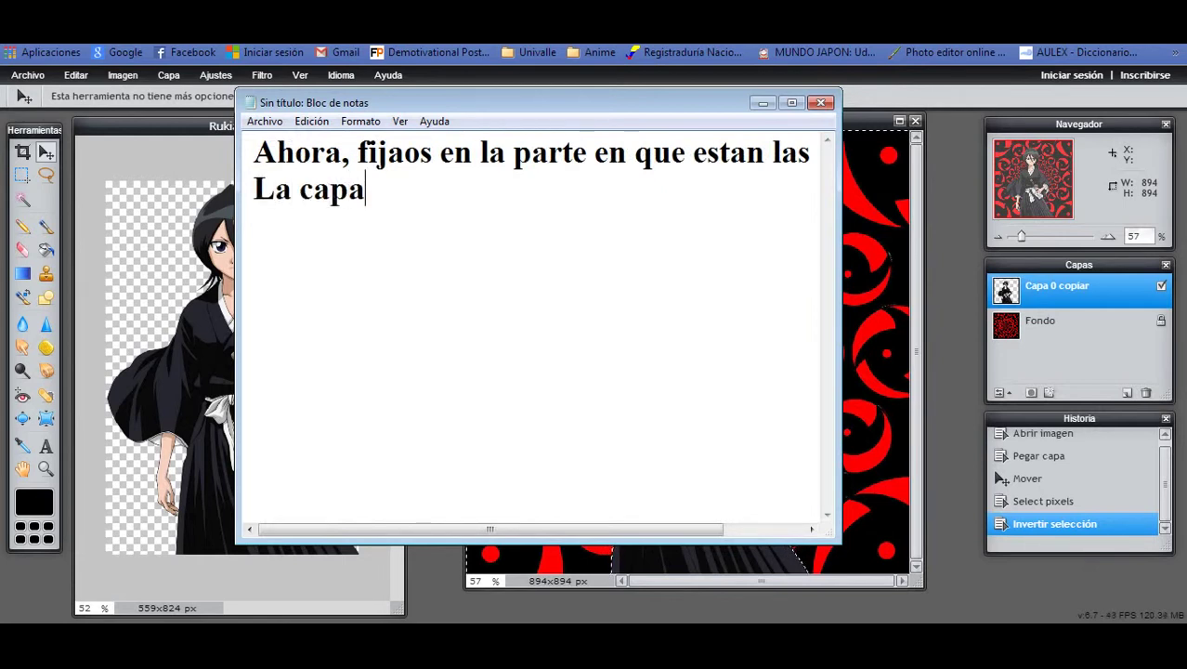
text(que)
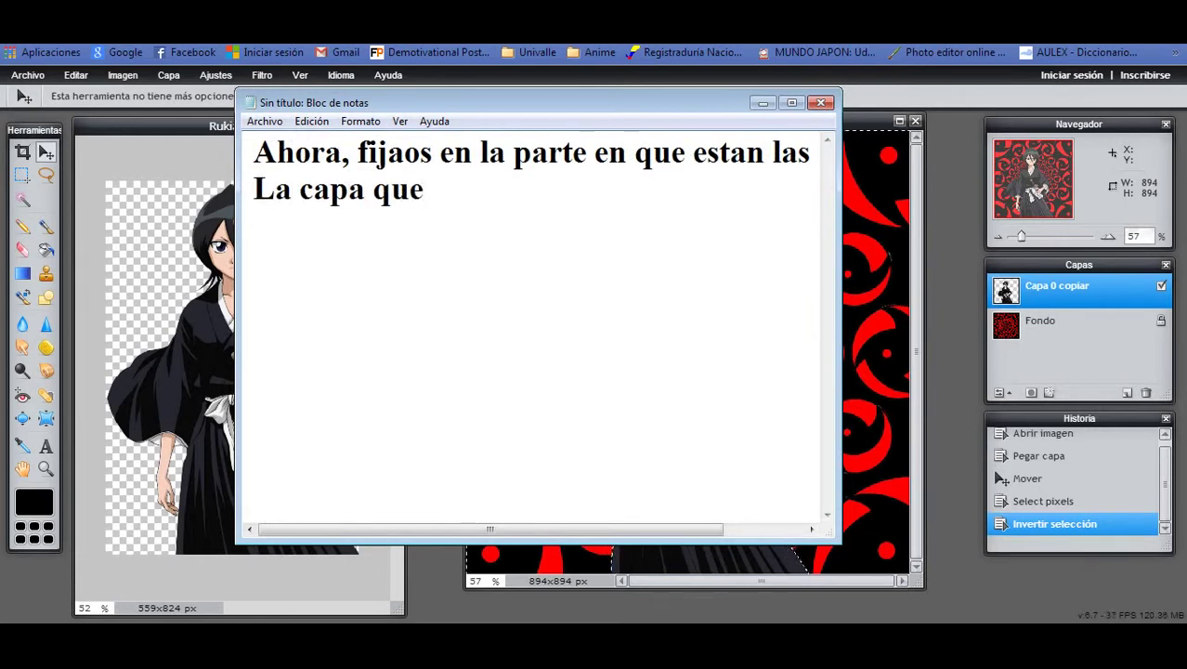
text( colocamos )
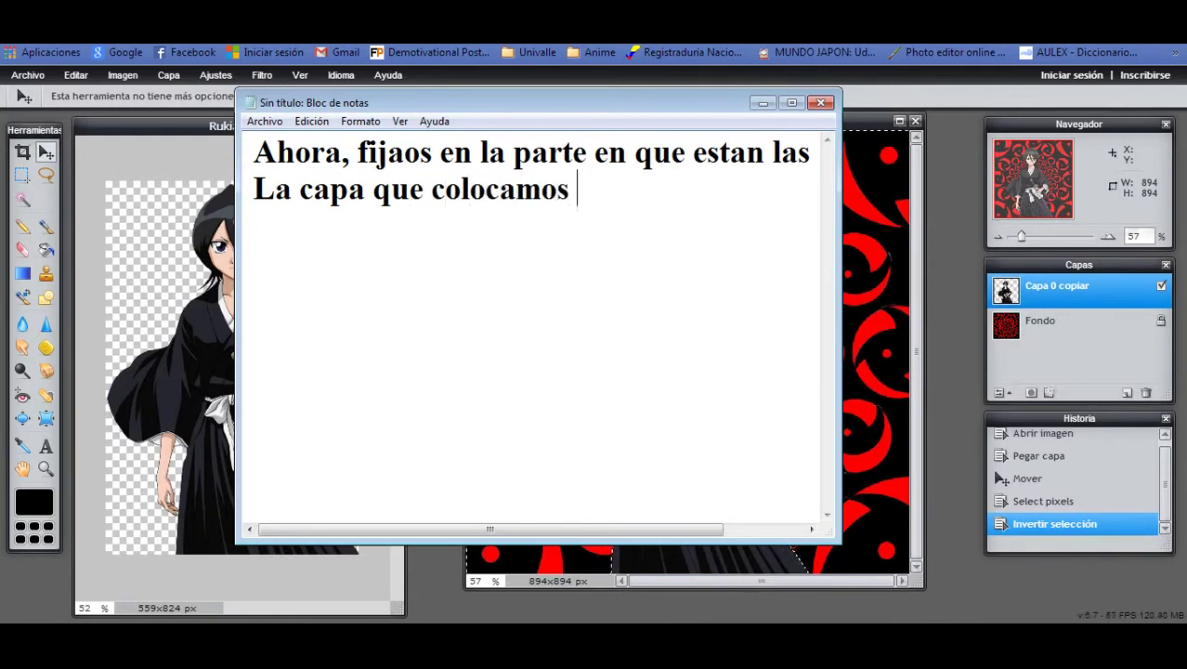
text(de ultimo )
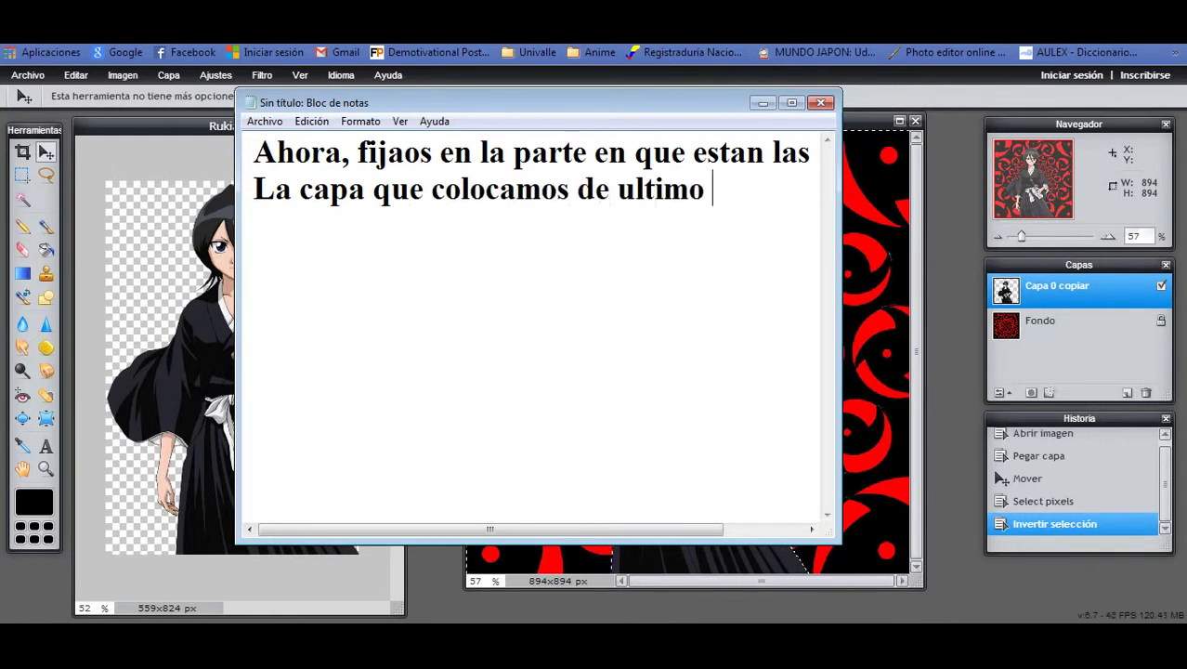
text(esta sel)
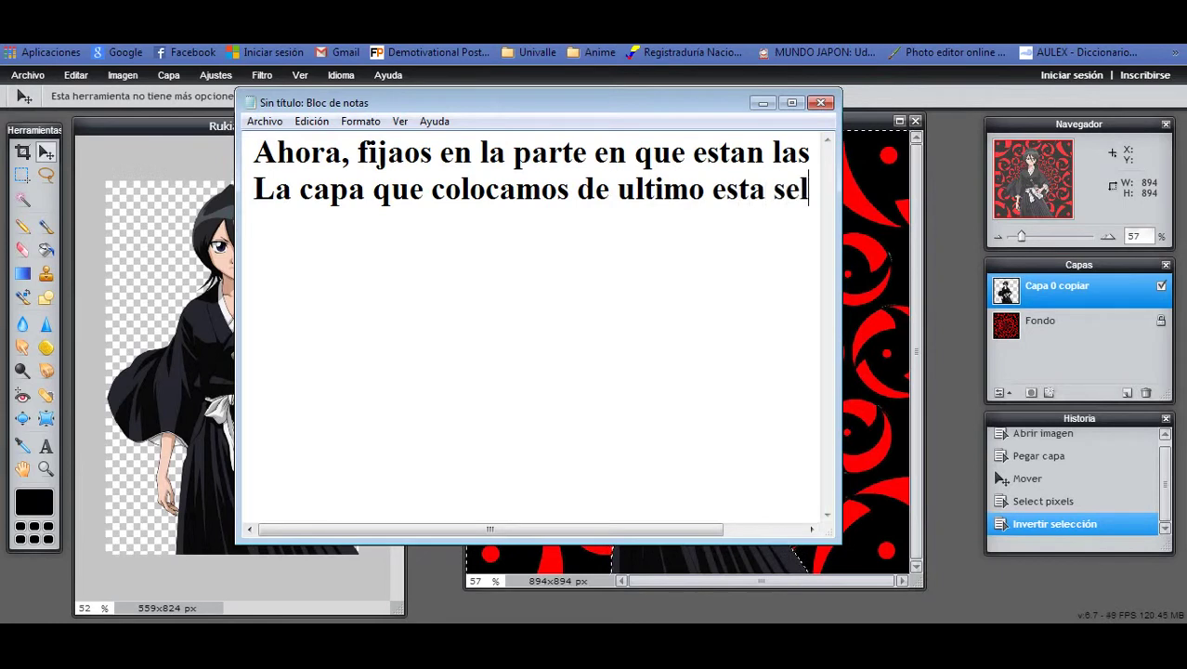
text(le)
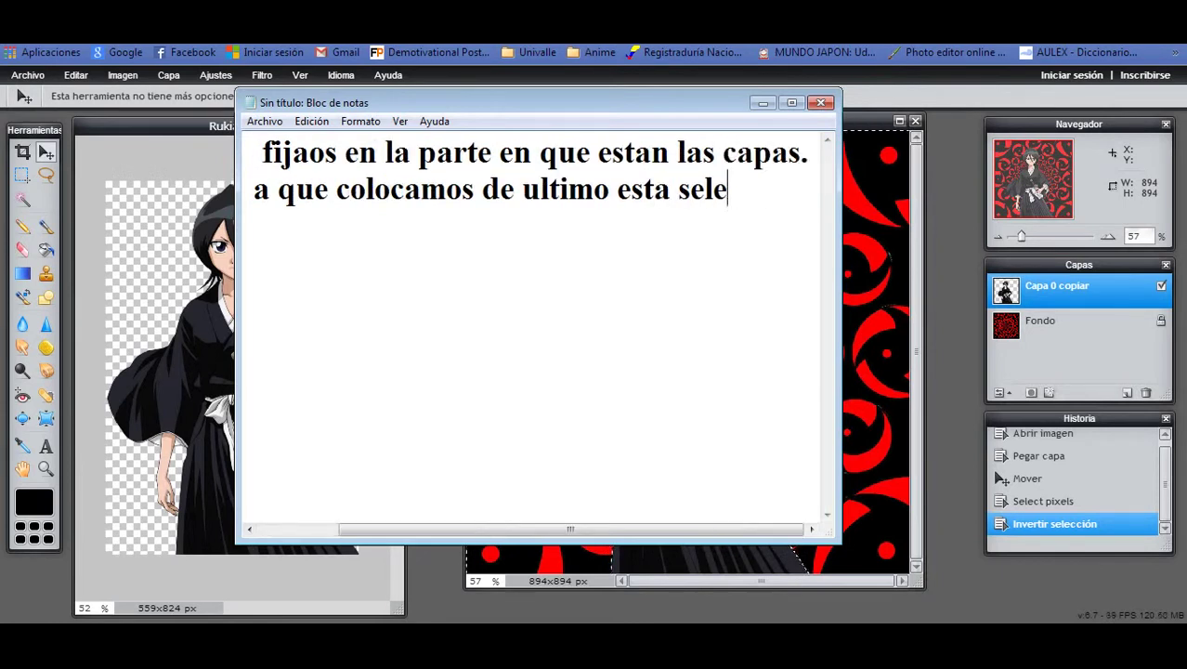
text(cciona)
Step: Add "Ahora la borraremos." as the third line of the note
key(Return)
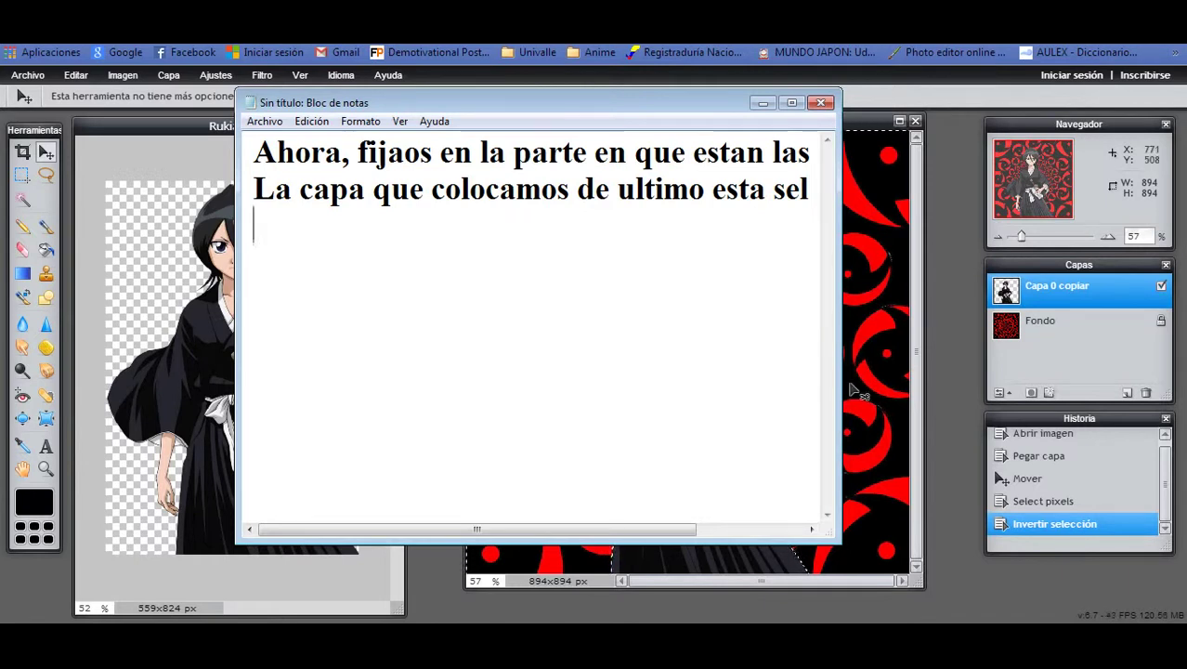
text(Aho)
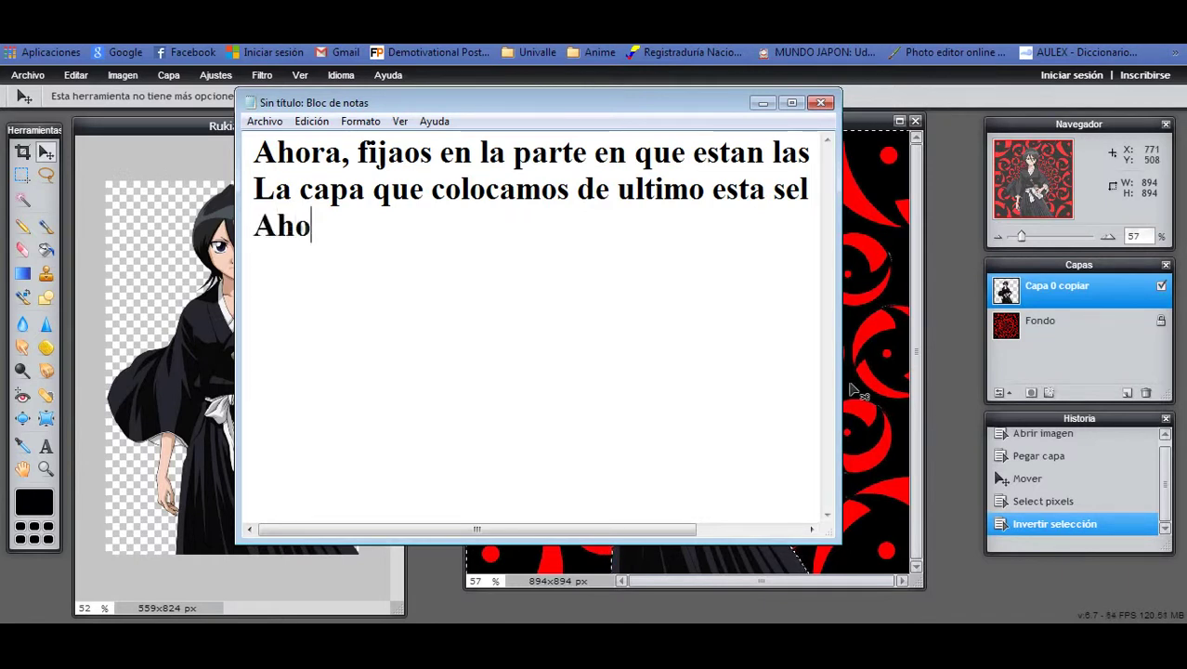
text(ra la borraremos.)
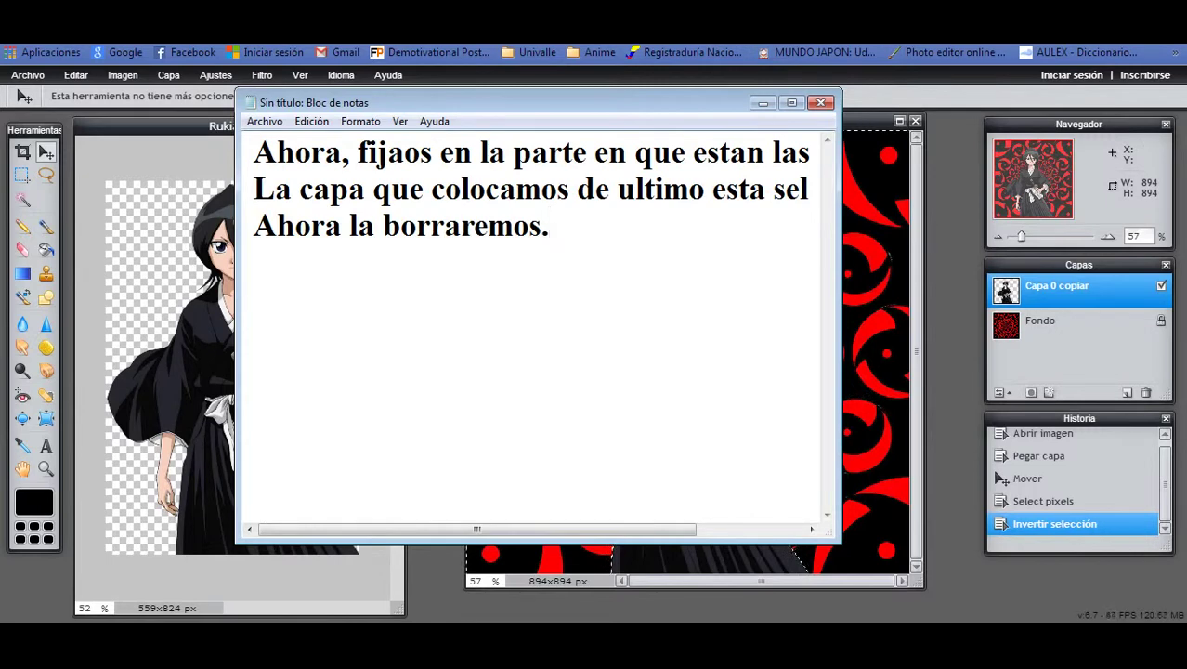
Step: Switch to Pixlr and delete the "Capa 0 copiar" layer from the spiral image, keeping the selection outline
click(1147, 393)
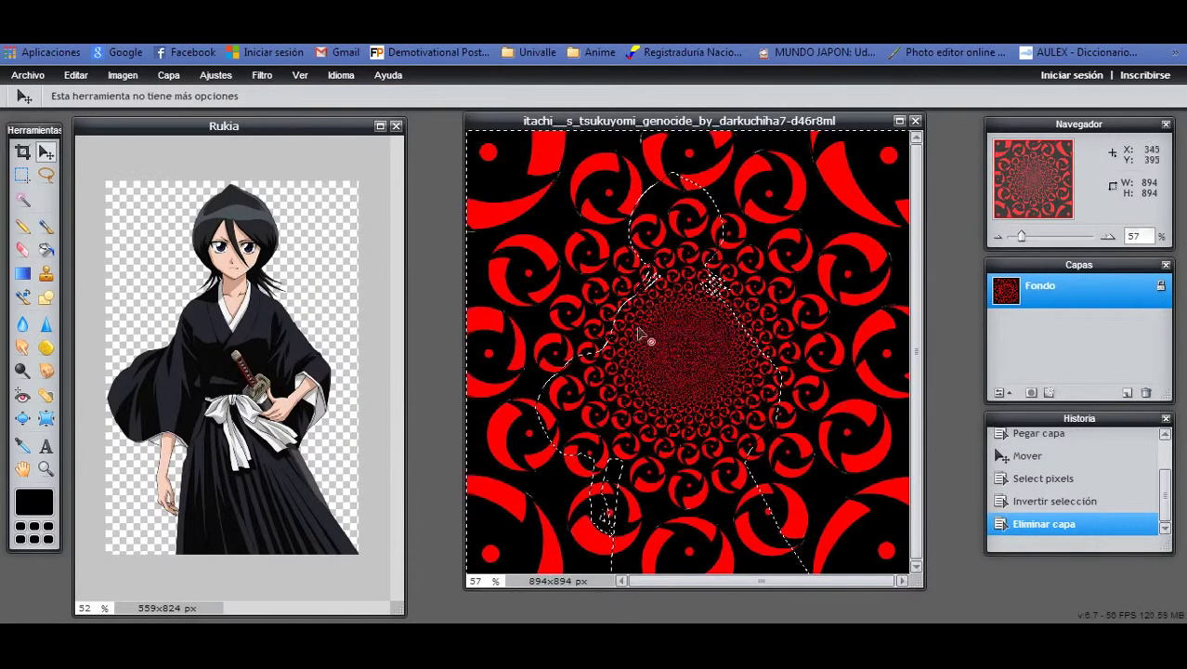
Step: Switch to Notepad and replace the whole note with "Ahora utilizamos el borrador"
key(alt+Tab)
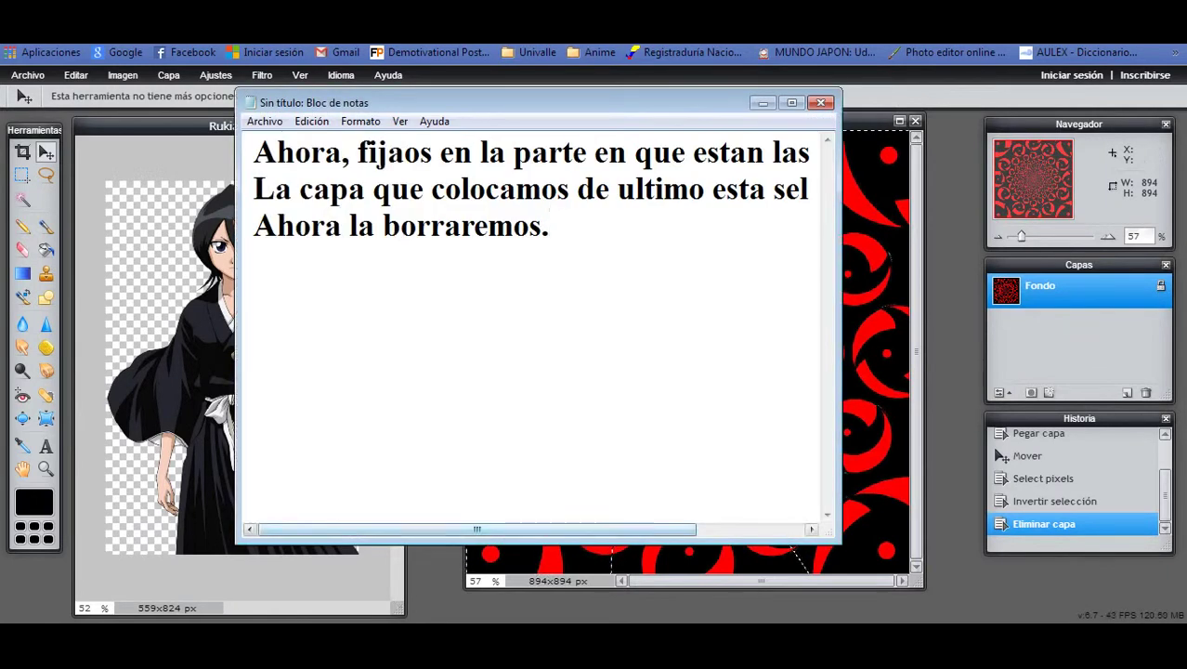
drag(551, 227, 254, 152)
text(A)
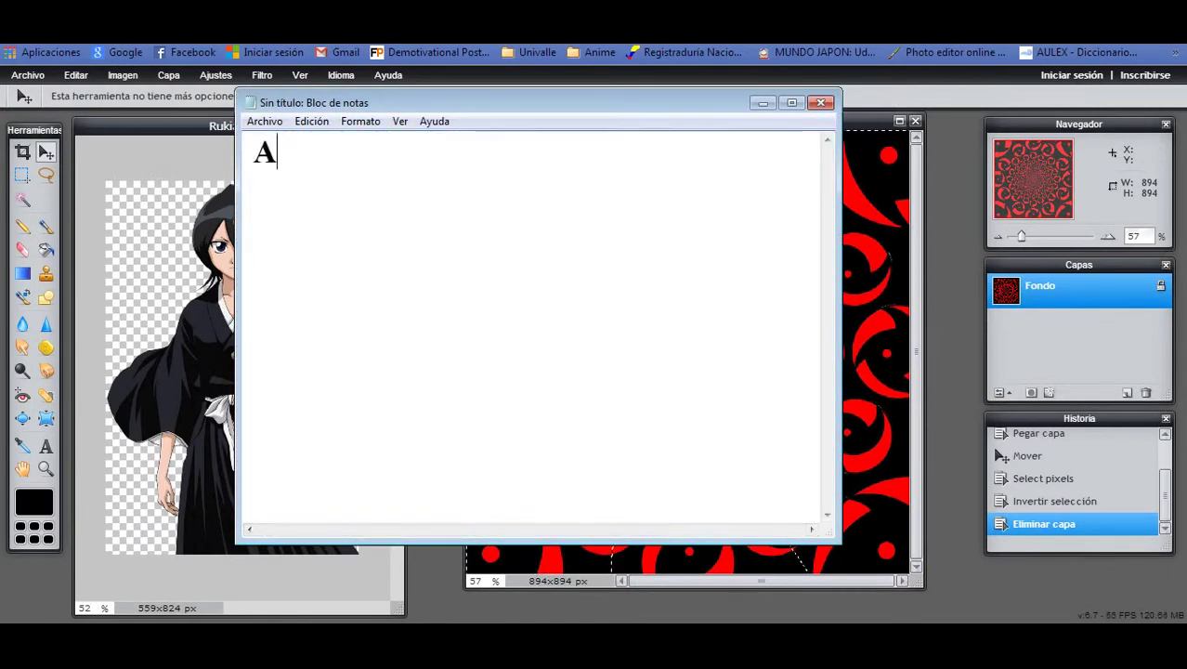
text(hora utilizamos)
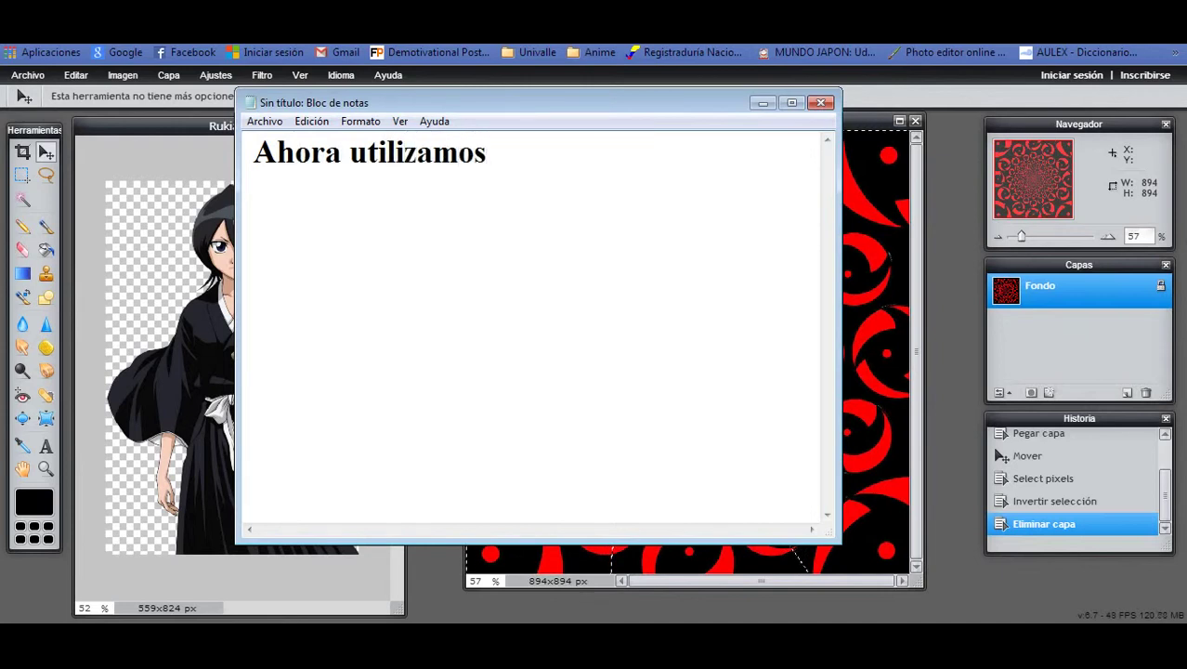
text( el b)
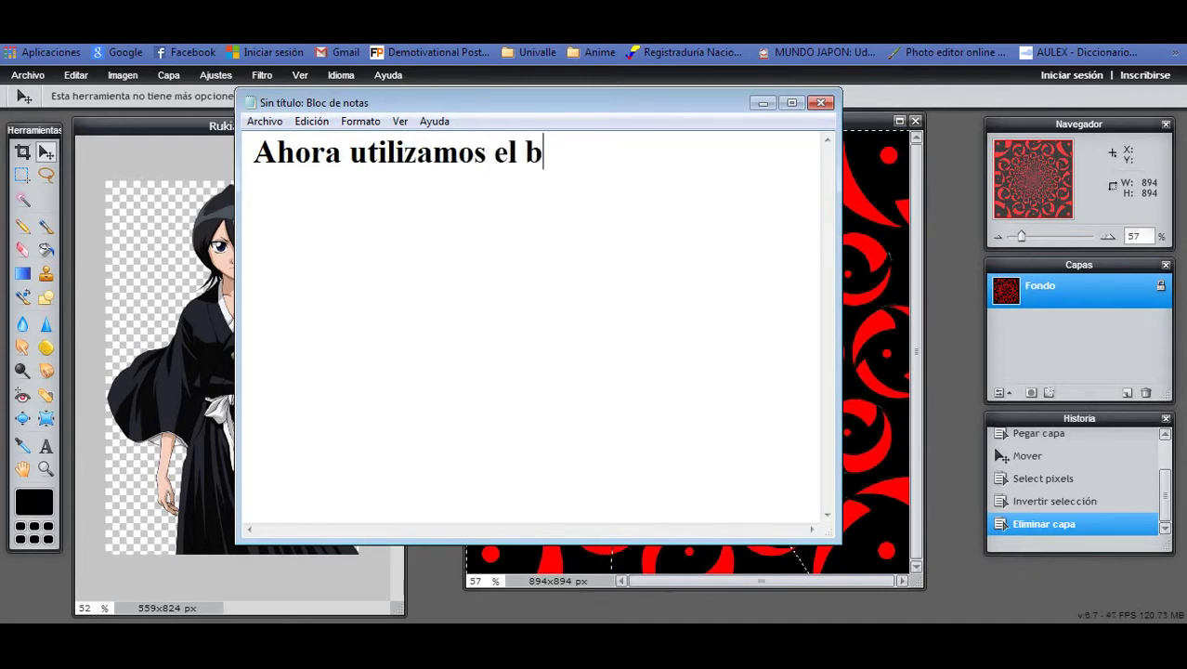
text(orrador)
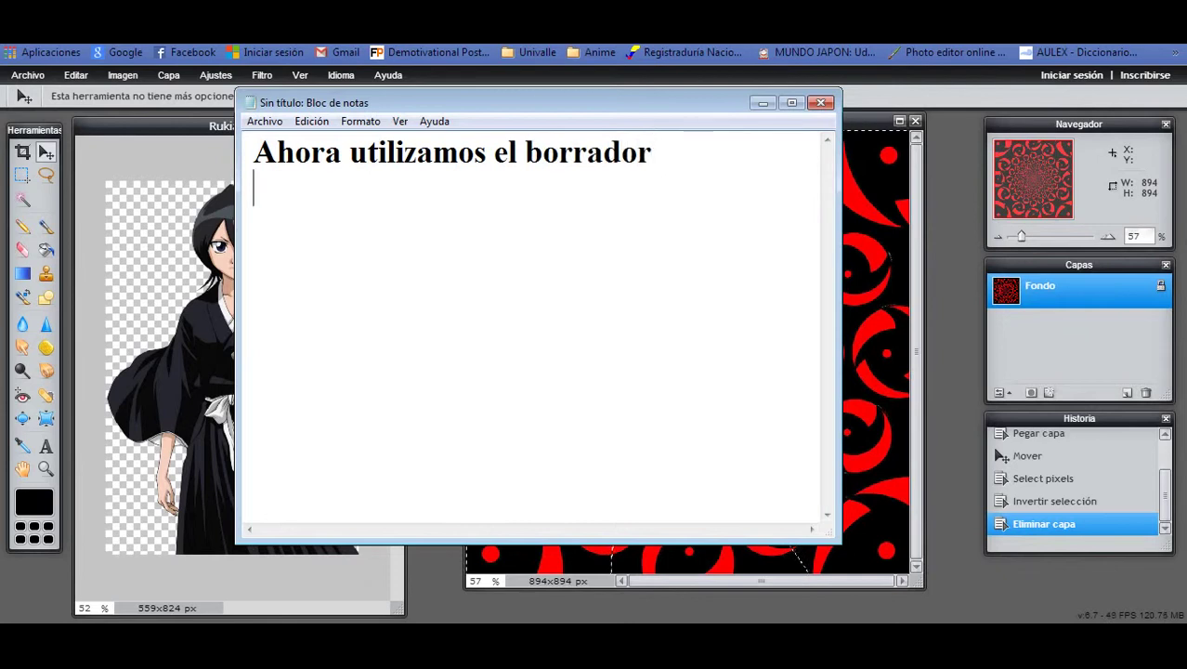
Step: Add a second line to the note reading "Fijense en que el orrador dea de tipo completo"
key(Return)
text(Fijense)
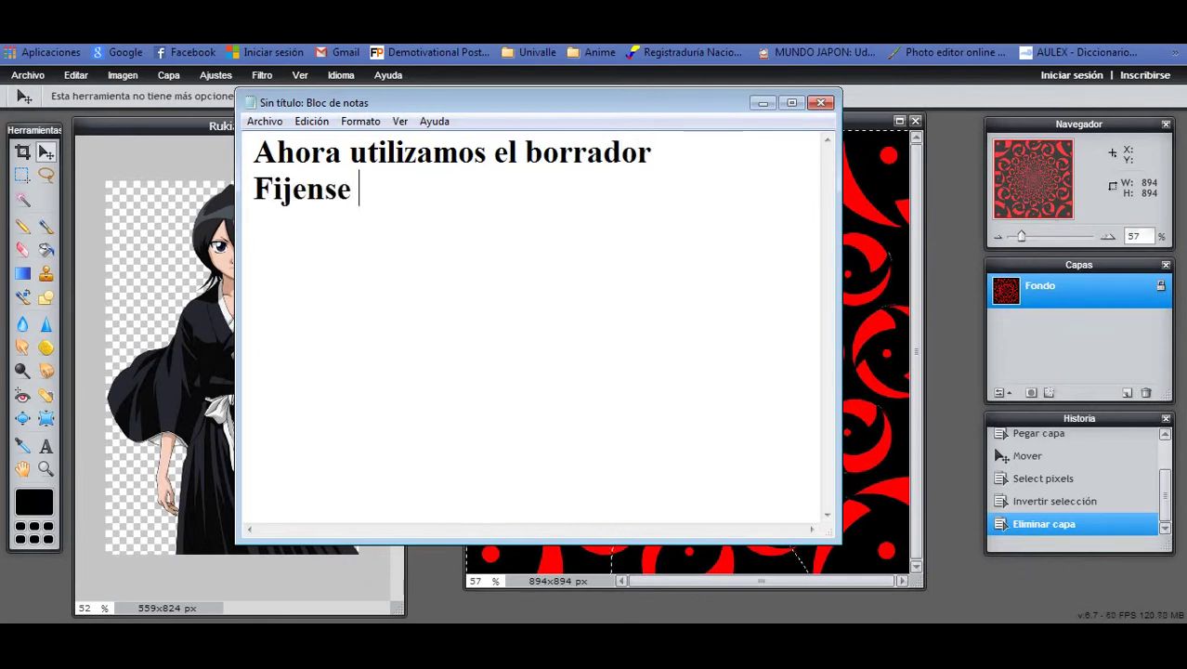
text( en que e)
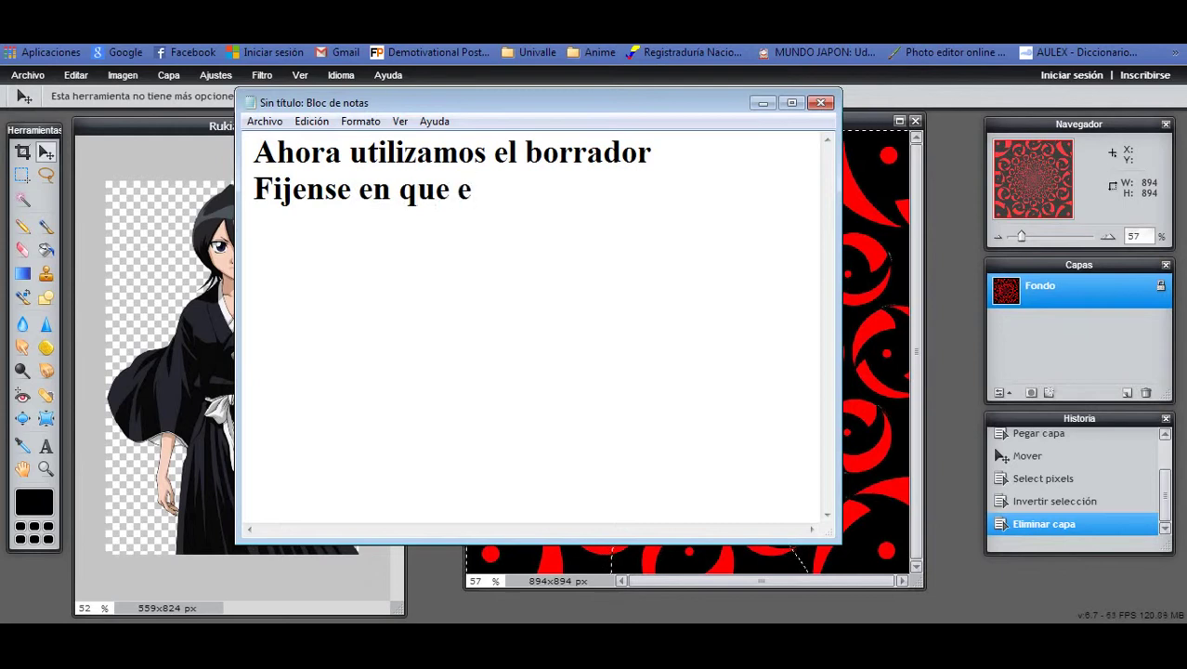
text(l orrado)
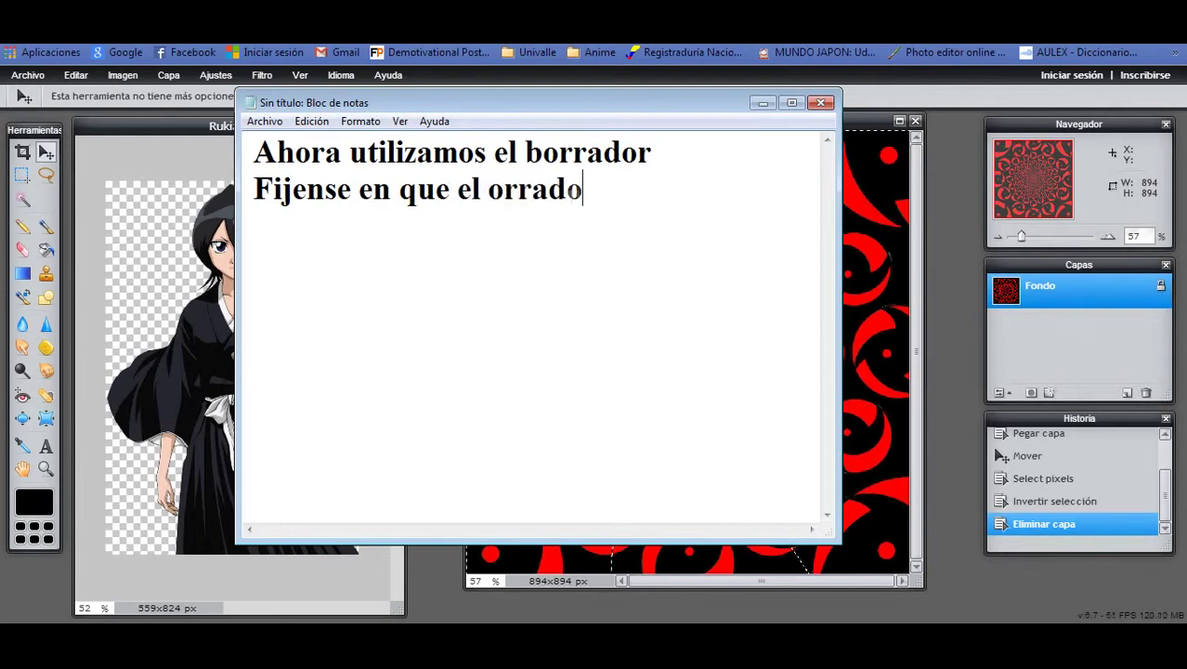
text(r dea de)
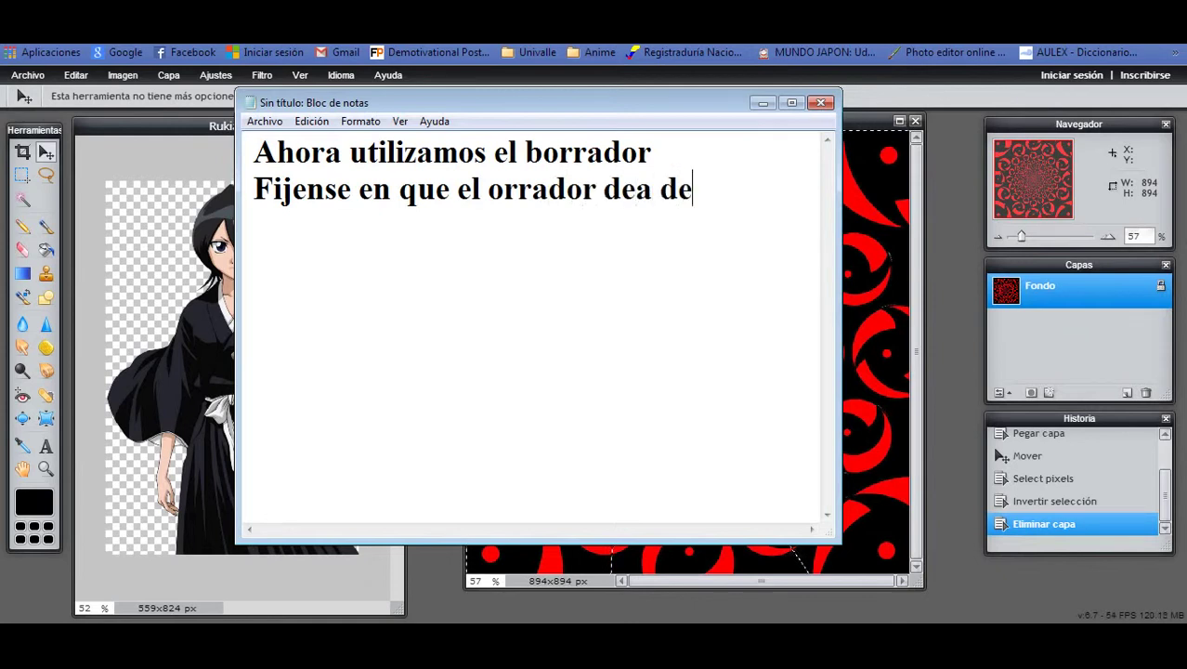
text( tipo)
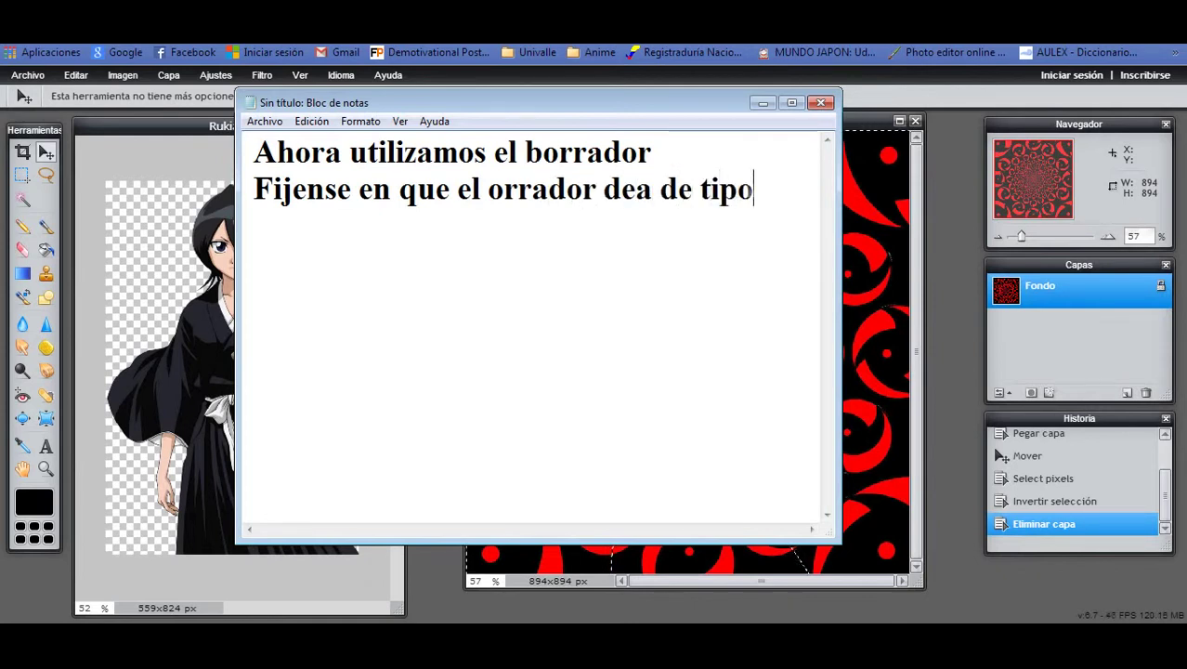
text( completo)
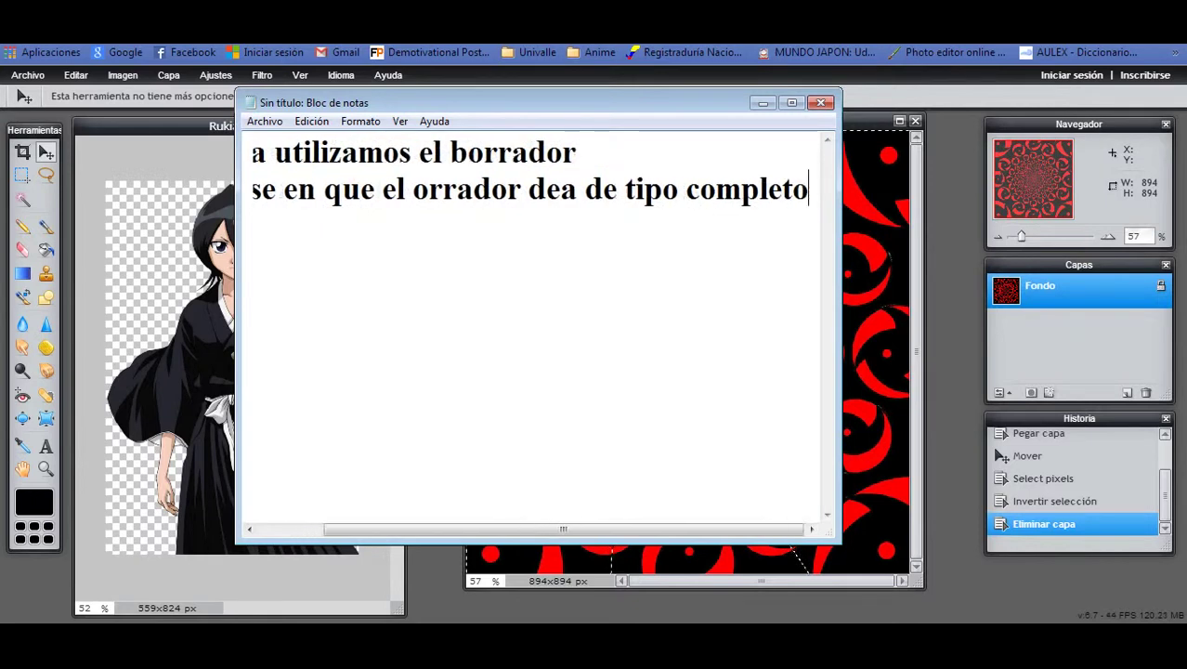
Step: Add "para borrar bien." as the third line of the note
key(Return)
text(para b)
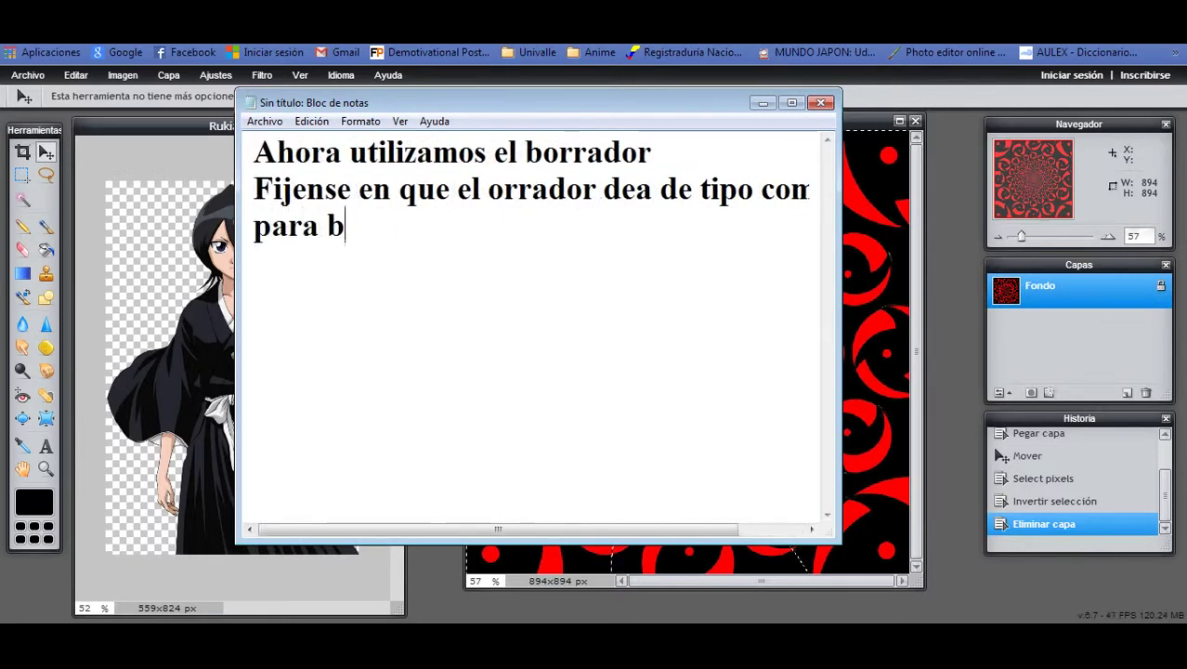
text(orrar )
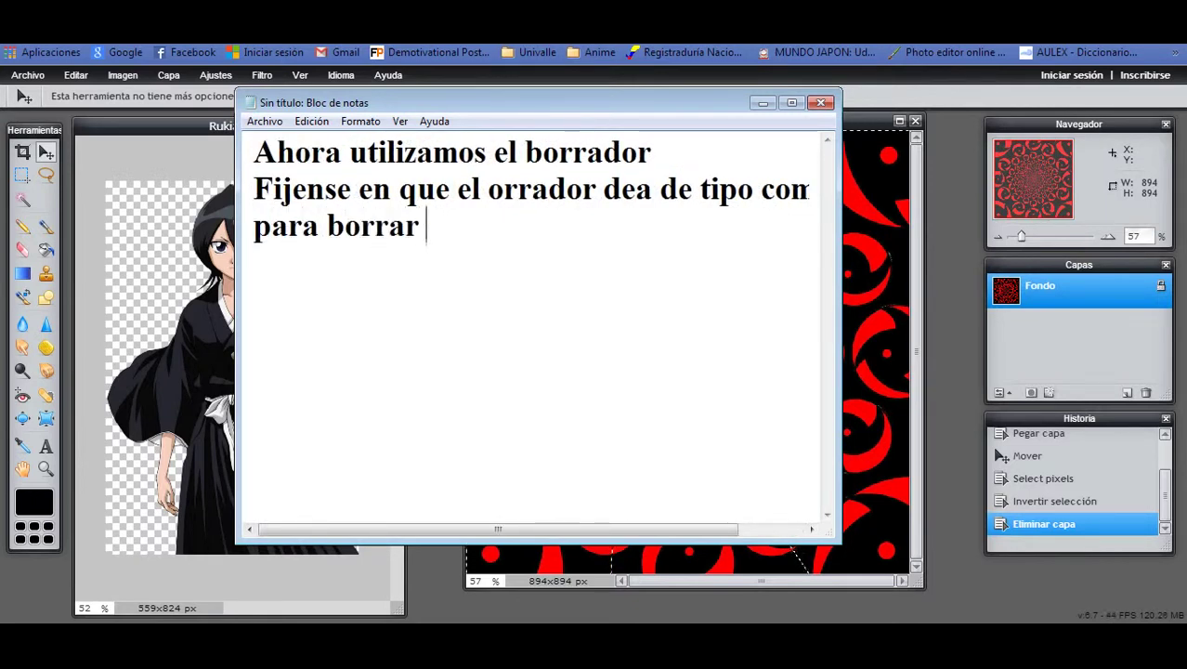
text(bien.)
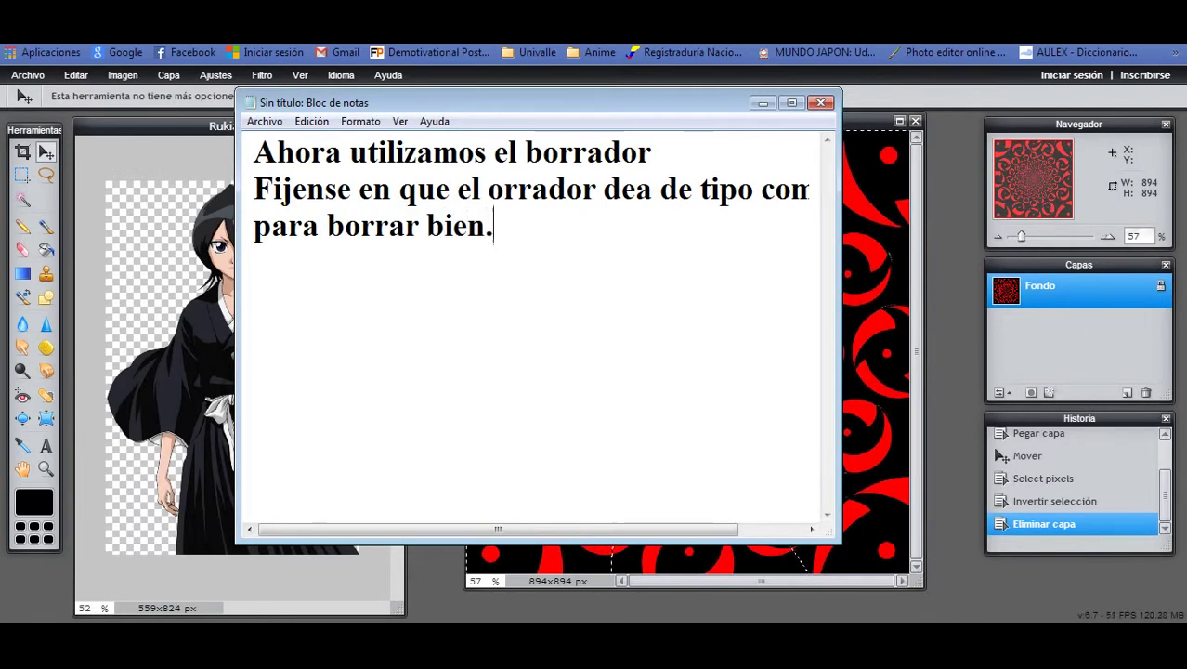
Step: Switch to Pixlr and erase all of the spiral background outside the figure's outline, using the Eraser with the hard round 200 brush at 100 opacity
click(154, 269)
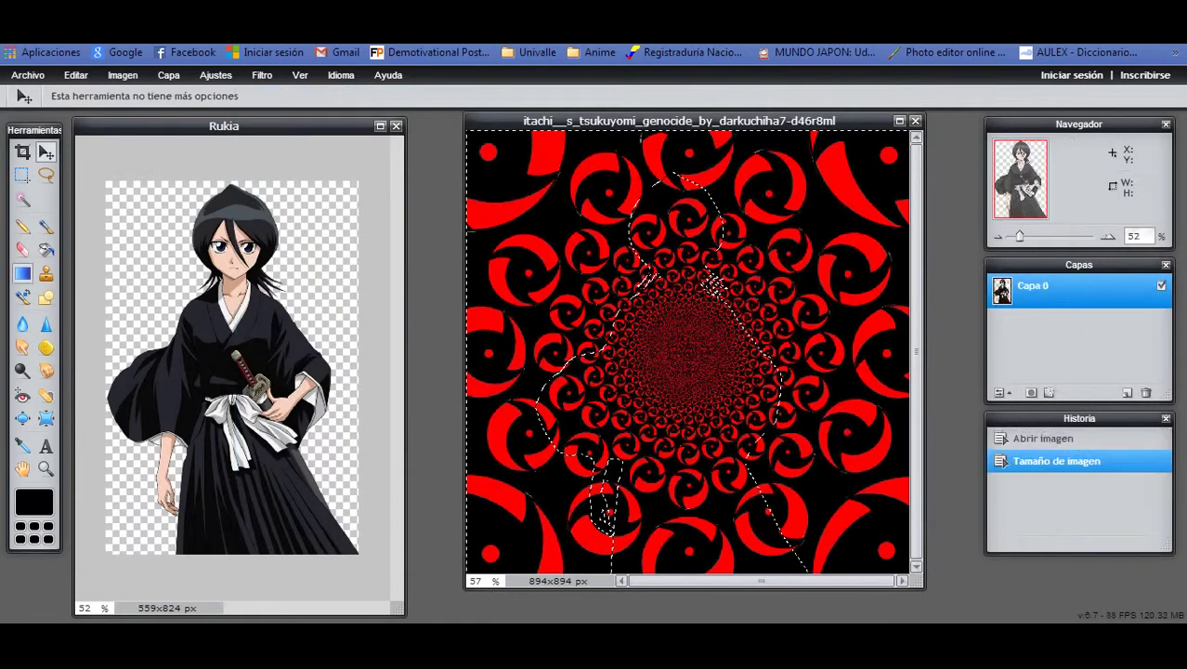
key(e)
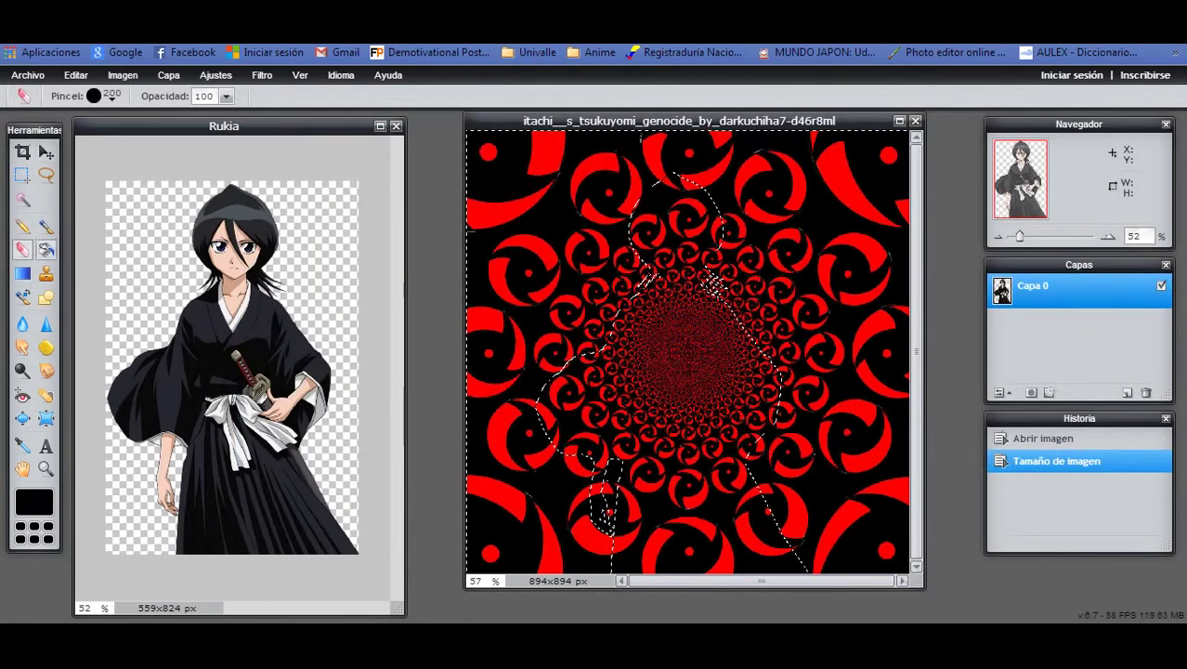
click(110, 96)
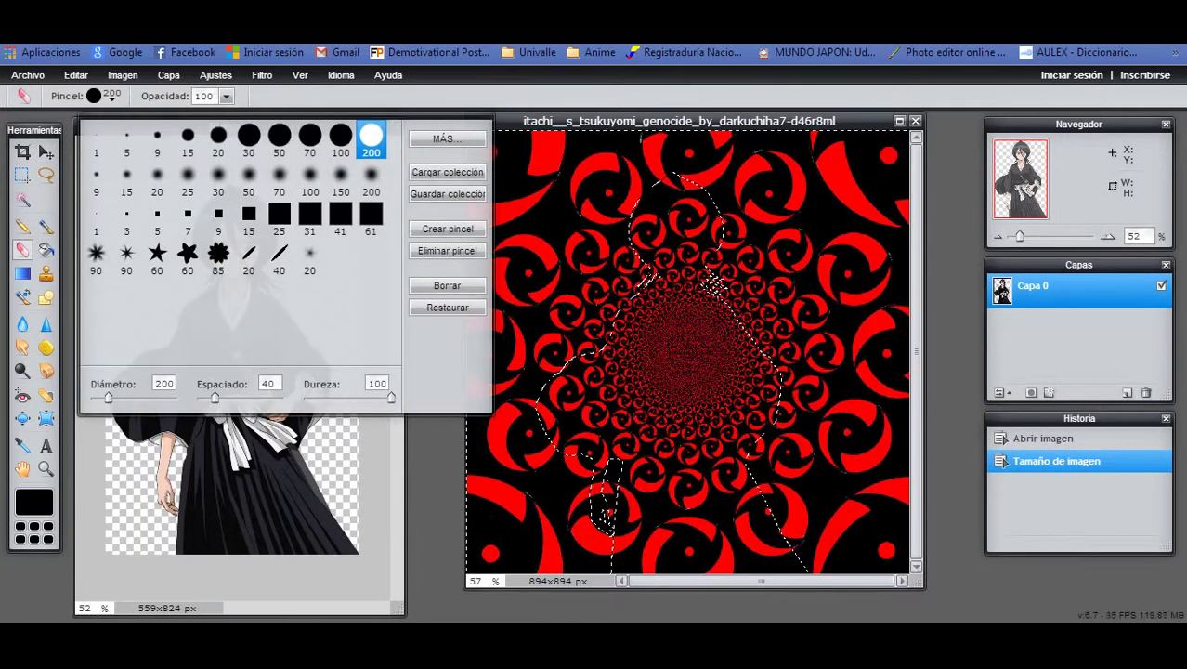
click(736, 190)
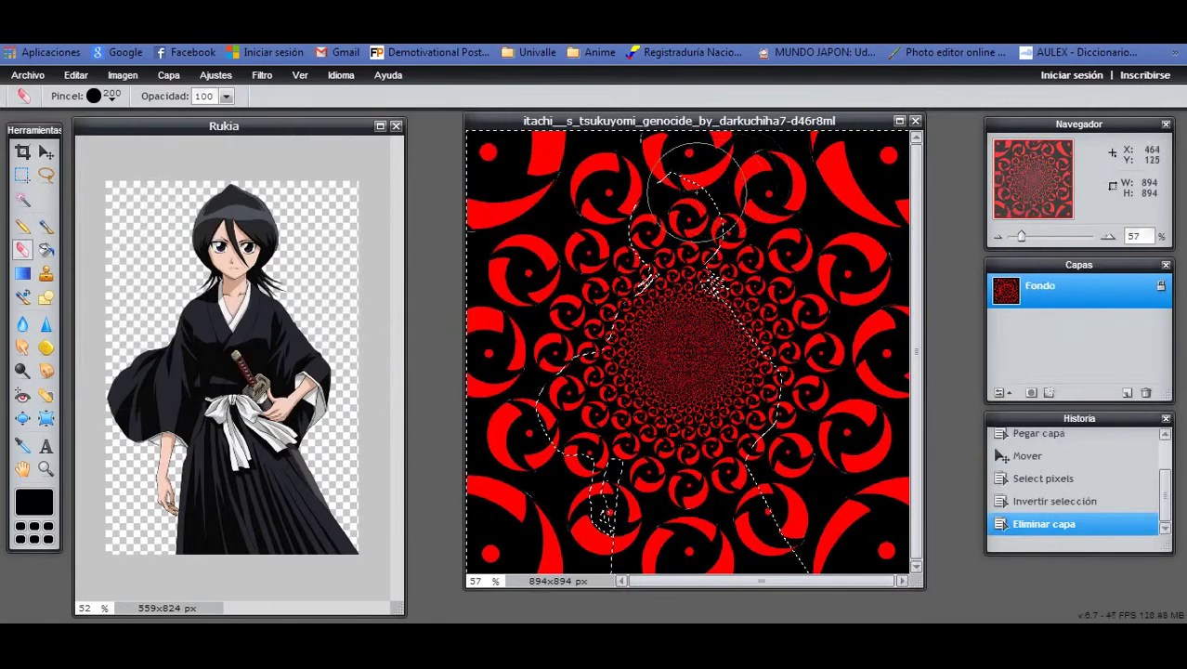
mouse_move(475, 166)
mouse_down()
mouse_move(854, 156)
mouse_move(940, 175)
mouse_move(898, 229)
mouse_move(669, 240)
mouse_move(511, 226)
mouse_move(482, 292)
mouse_move(498, 449)
mouse_move(475, 503)
mouse_move(492, 556)
mouse_move(906, 520)
mouse_up()
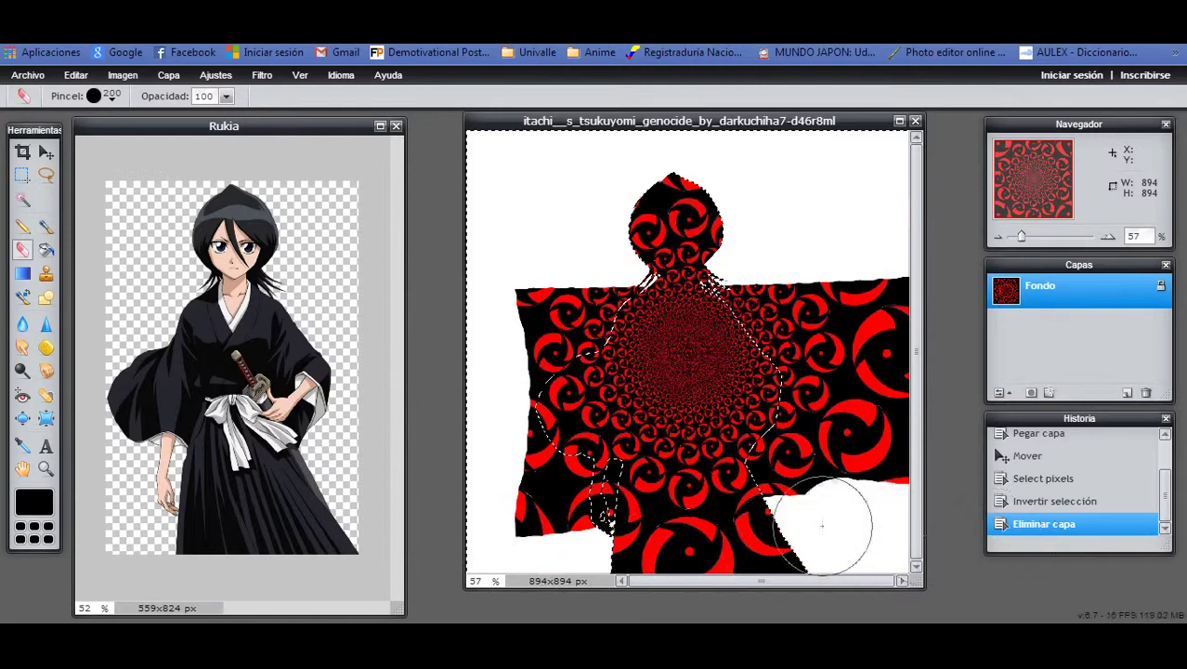
mouse_move(652, 477)
mouse_down()
mouse_move(516, 445)
mouse_move(464, 491)
mouse_move(503, 509)
mouse_move(601, 514)
mouse_move(544, 478)
mouse_move(528, 331)
mouse_move(618, 306)
mouse_move(790, 323)
mouse_move(837, 347)
mouse_move(795, 410)
mouse_move(688, 455)
mouse_up()
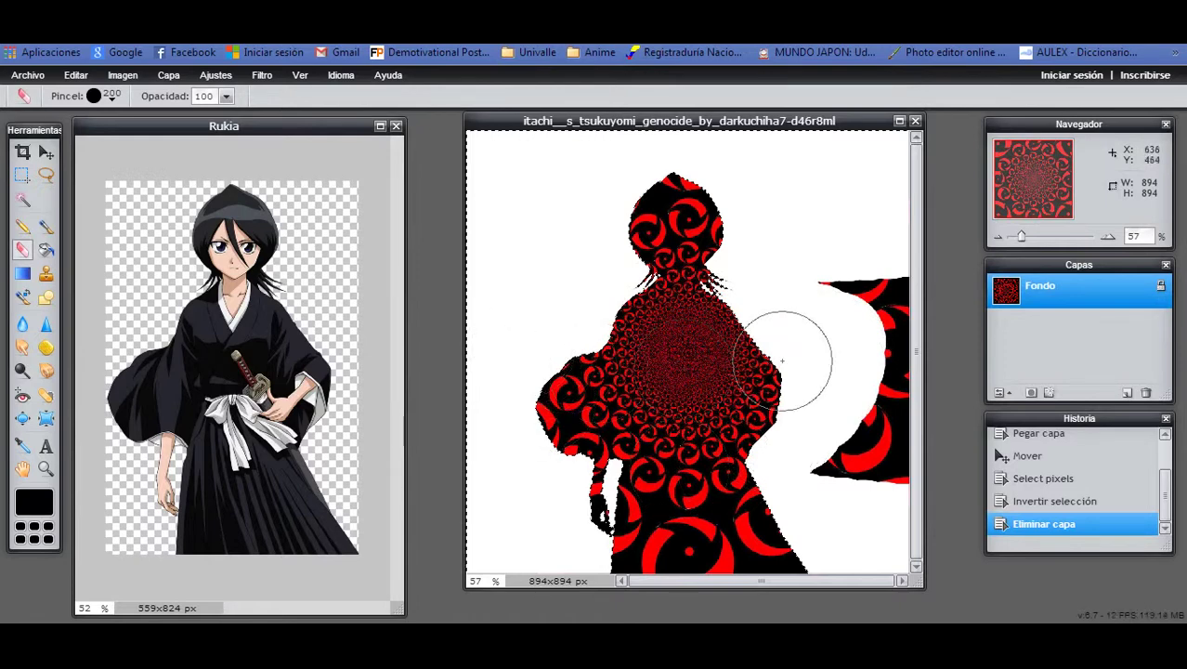
mouse_move(795, 361)
mouse_down()
mouse_move(849, 313)
mouse_move(833, 294)
mouse_move(862, 276)
mouse_move(883, 392)
mouse_move(874, 455)
mouse_move(848, 472)
mouse_move(795, 463)
mouse_move(804, 395)
mouse_up()
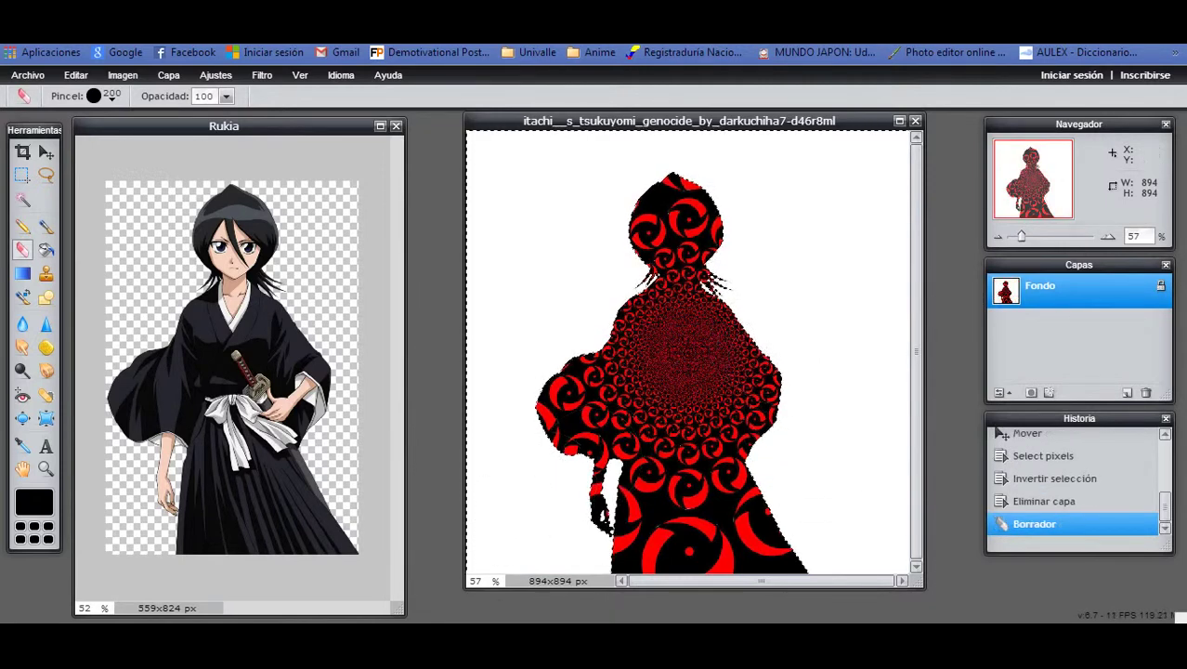
Step: Switch to Notepad and replace the whole note with "Ya tenemos nuestyra silueta. Ahoara solo guardenla"
key(alt+Tab)
drag(495, 227, 254, 153)
text(Ya t)
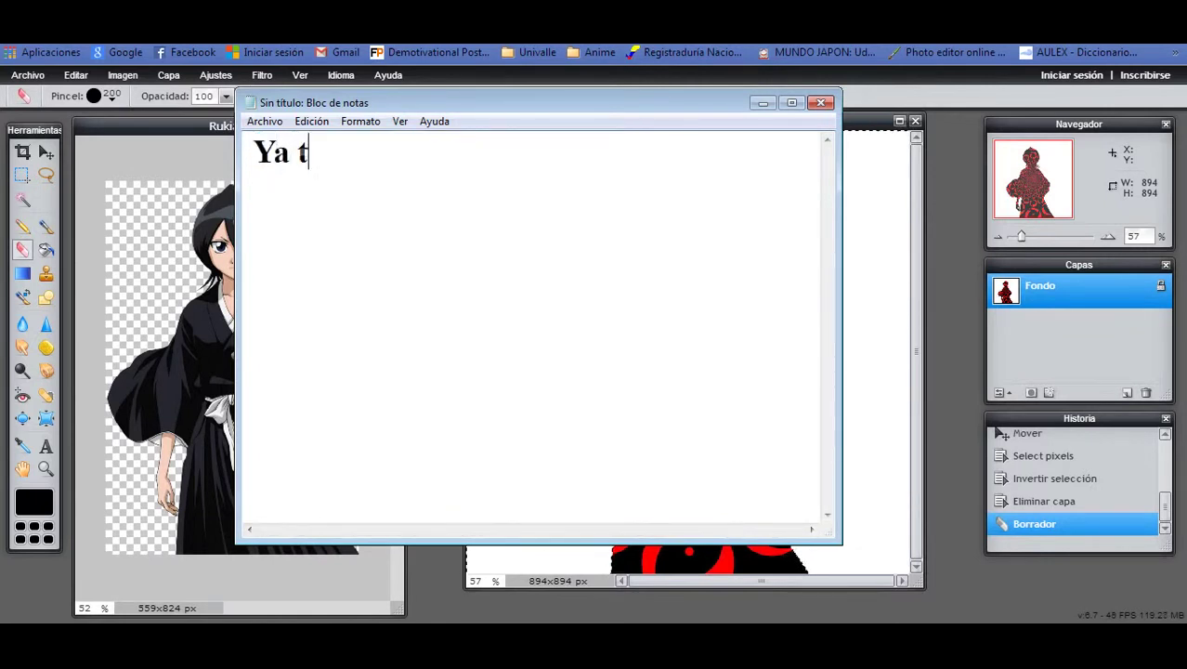
text(enemos nues)
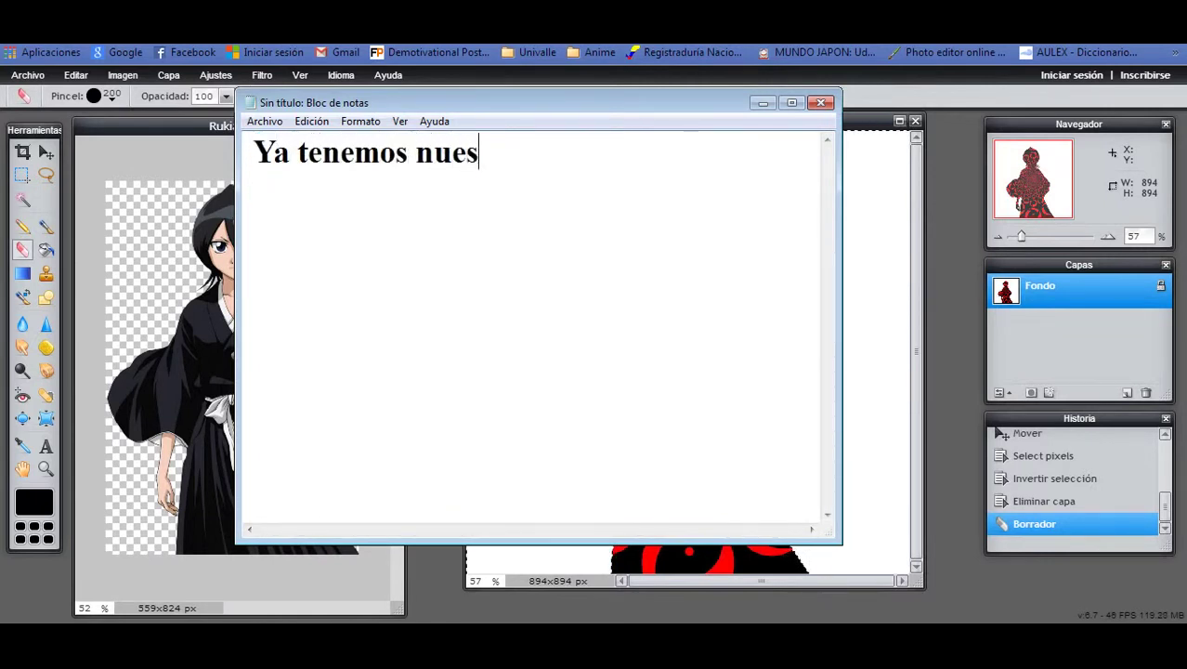
text(ttyr)
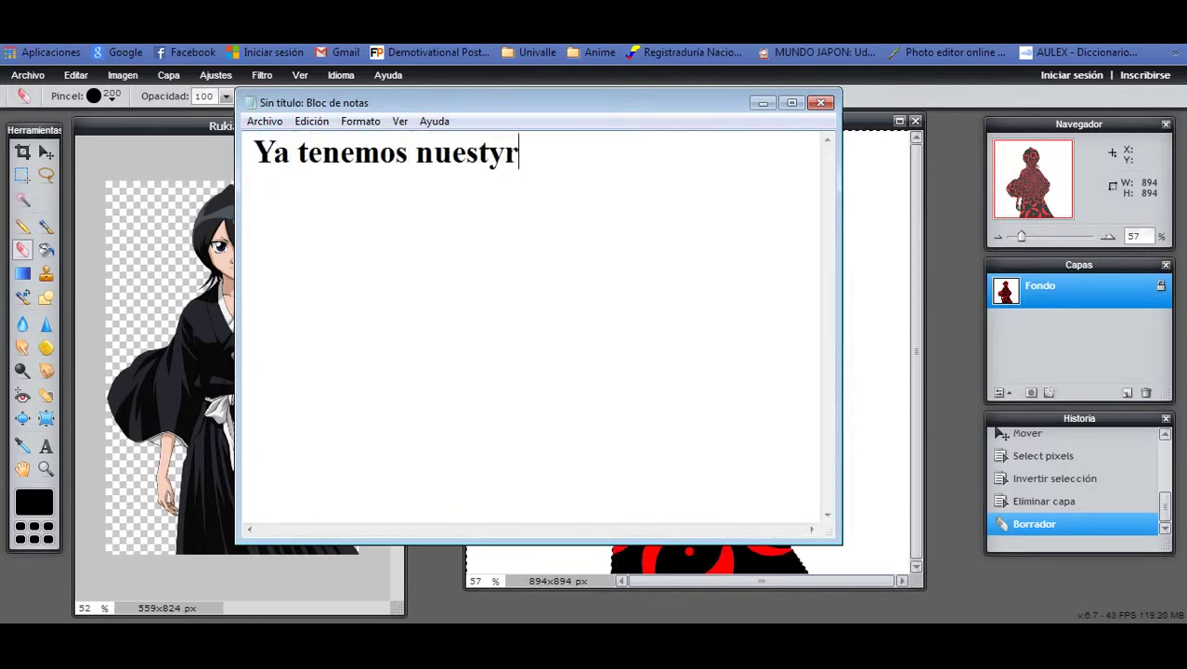
text(a silie)
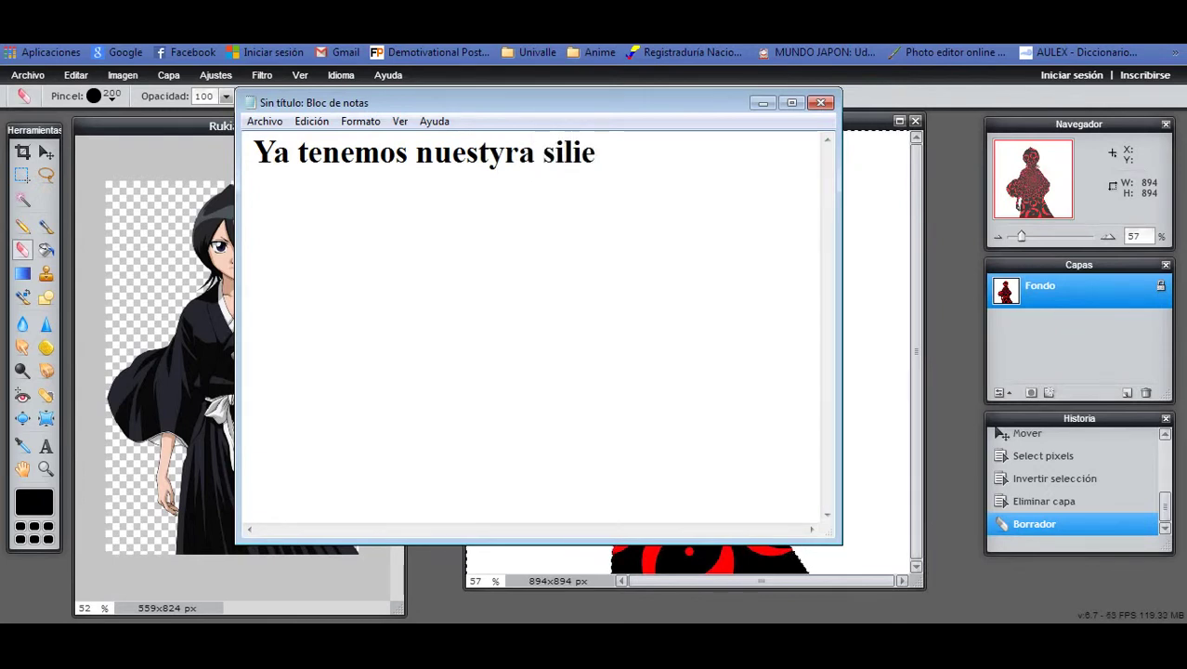
key(BackSpace)
key(BackSpace)
text(ueta)
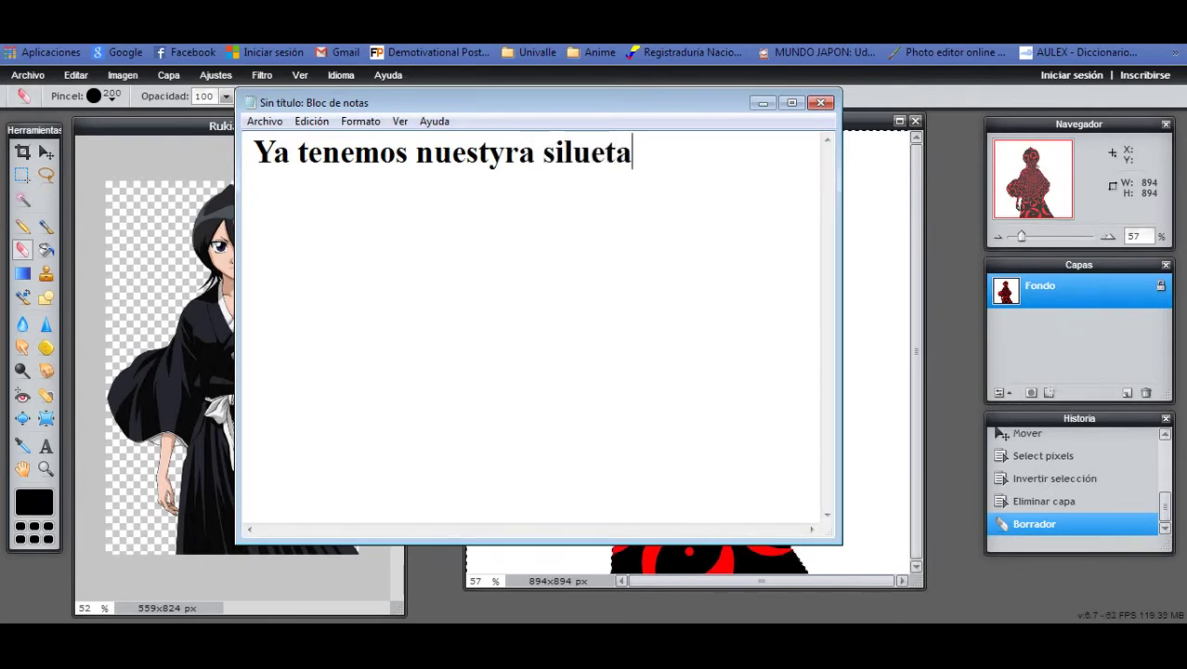
text(. A)
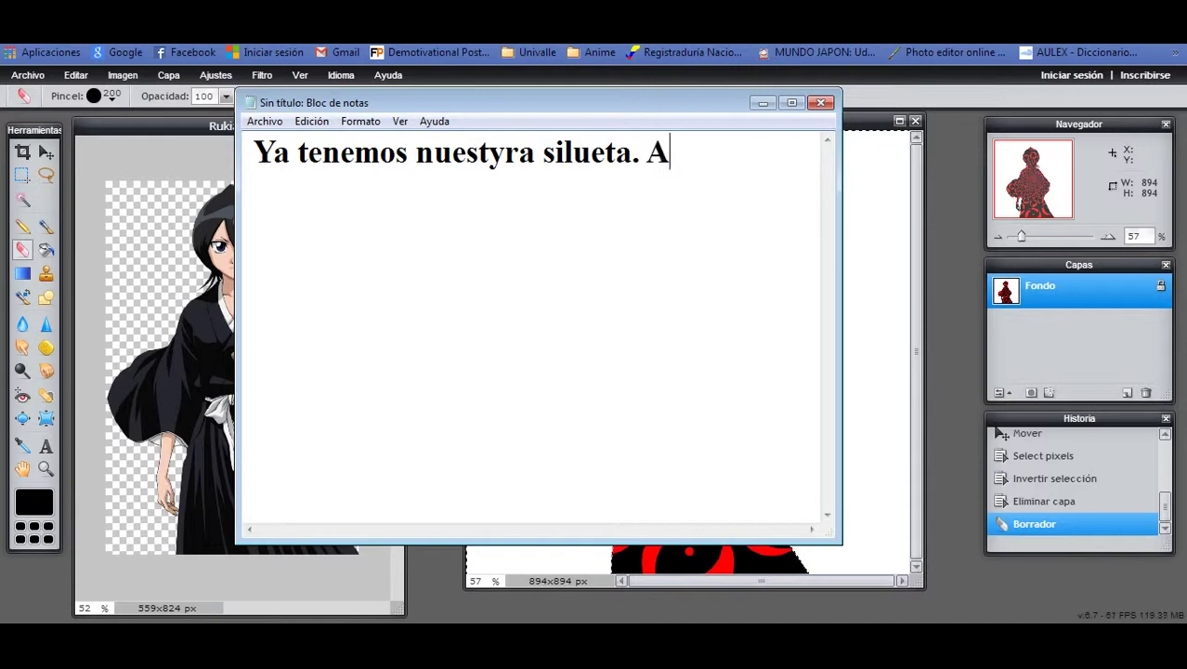
text(hoara solo )
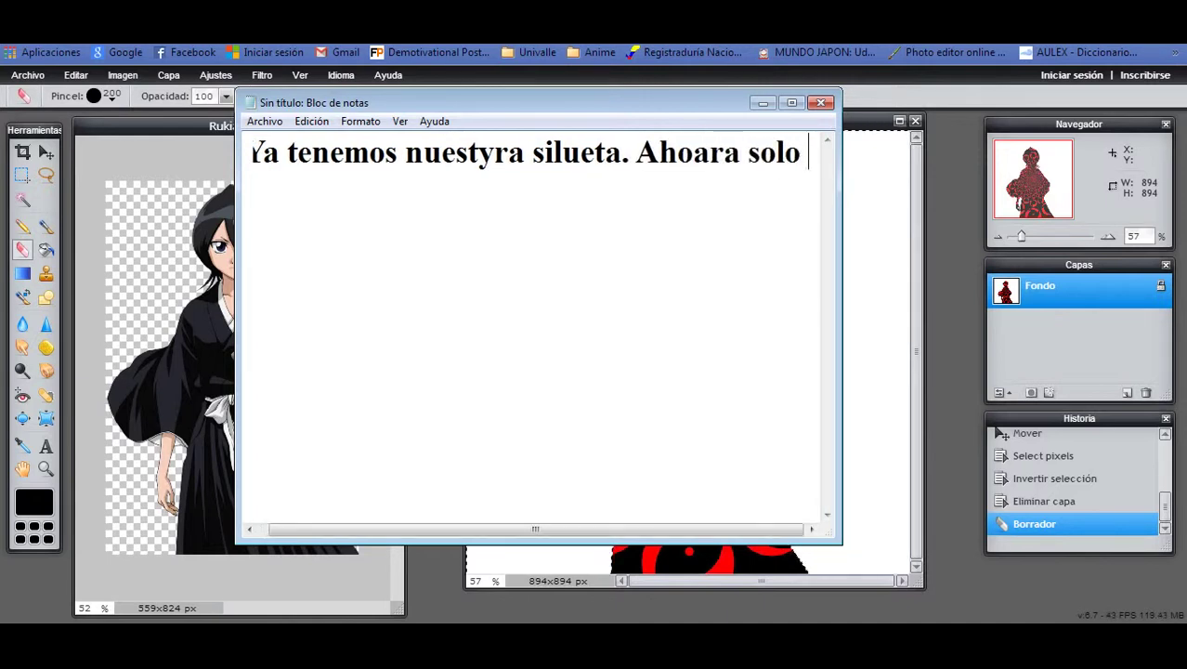
text(guardenla)
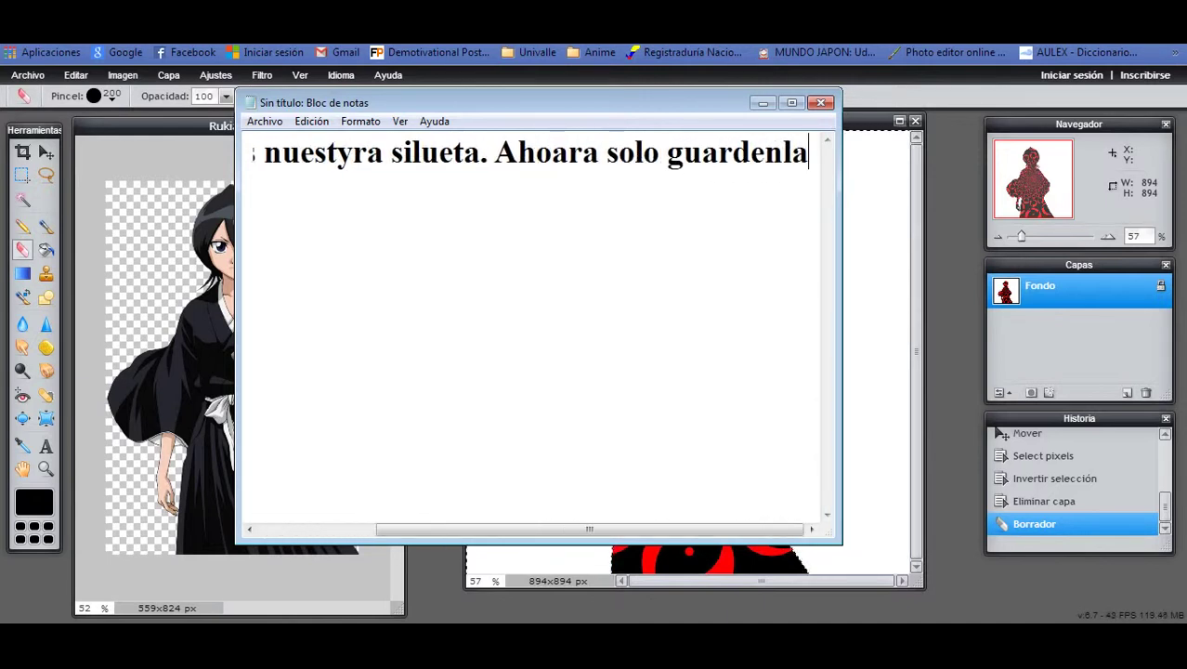
Step: Continue the note below the first line with "Ustedes veran en que formato quieren" and, on a third line, "tenerla."
key(Return)
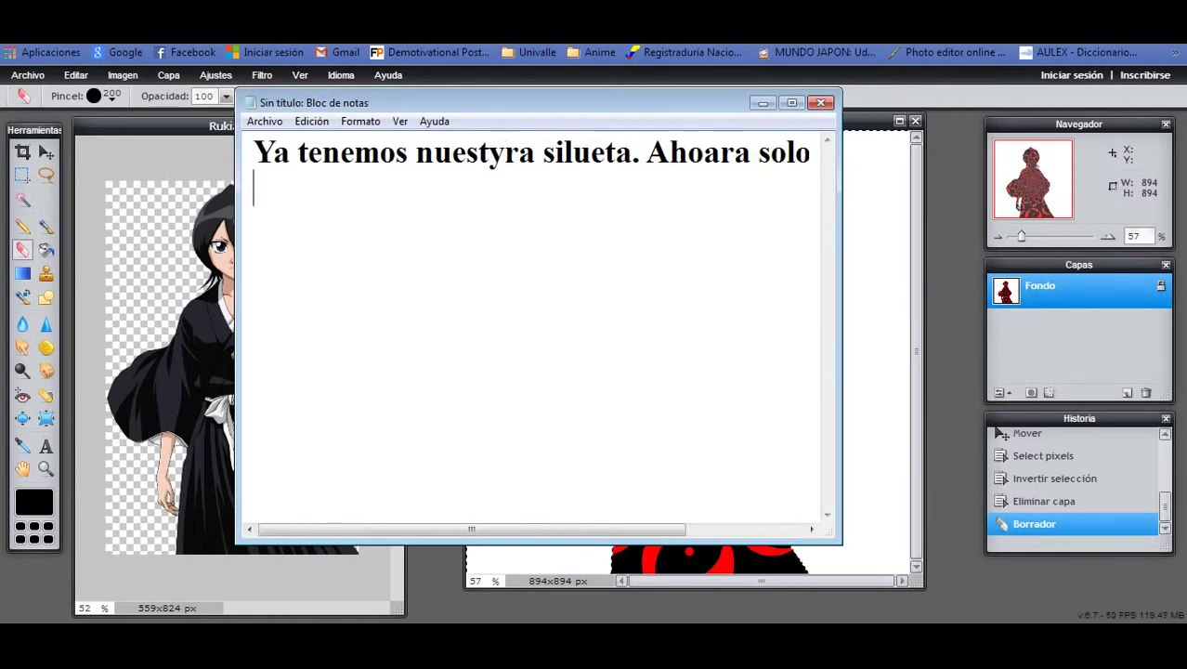
text(Usted)
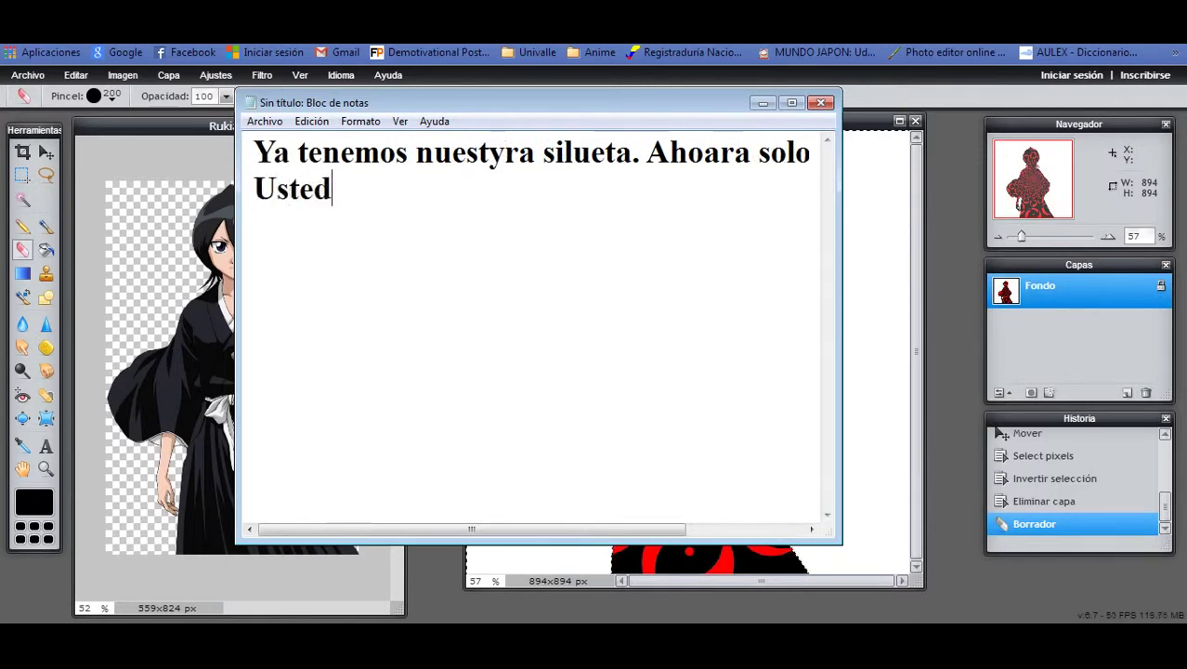
text(es veram)
key(BackSpace)
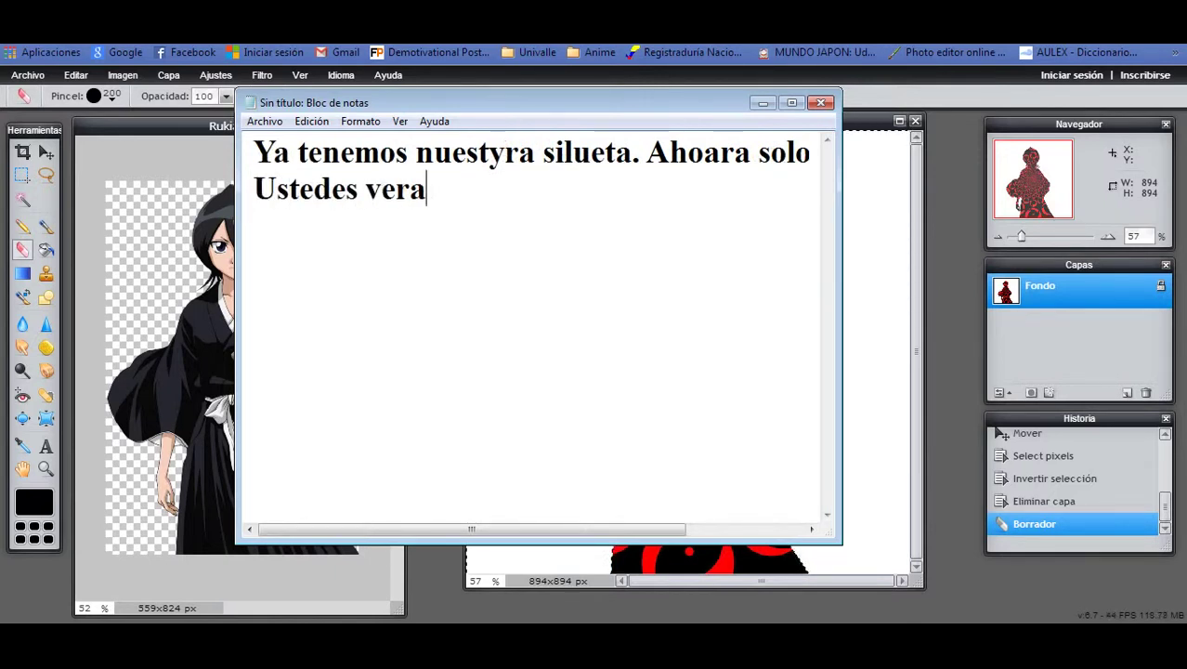
text(n en que f)
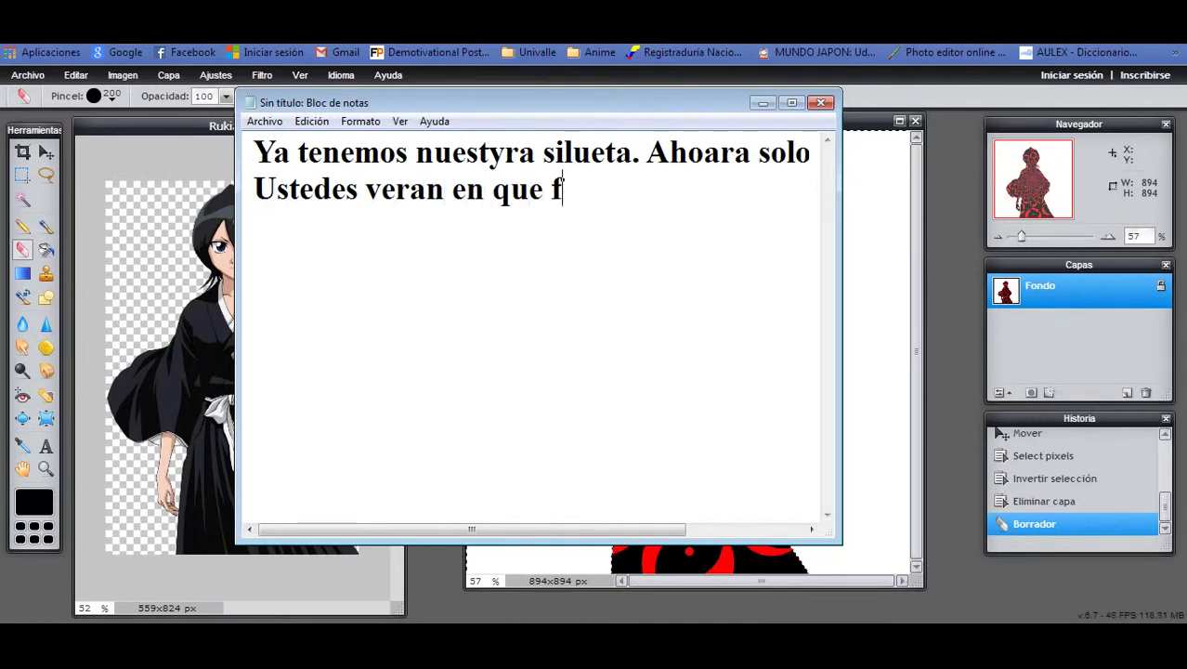
text(ormato qu)
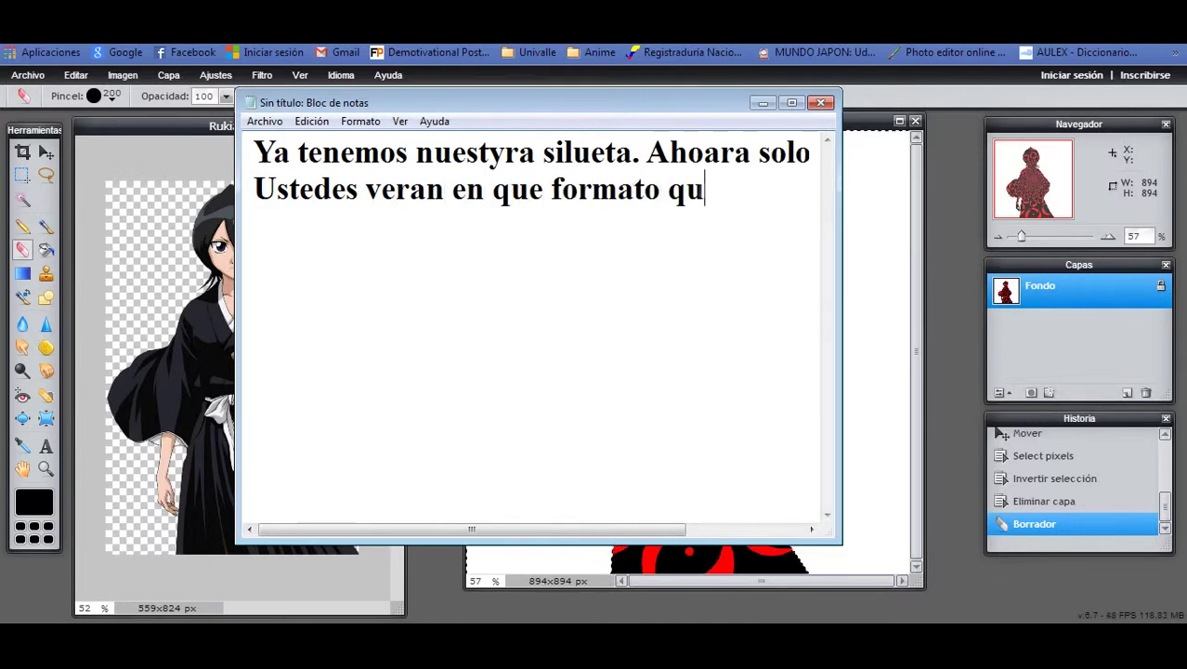
text(ieremn)
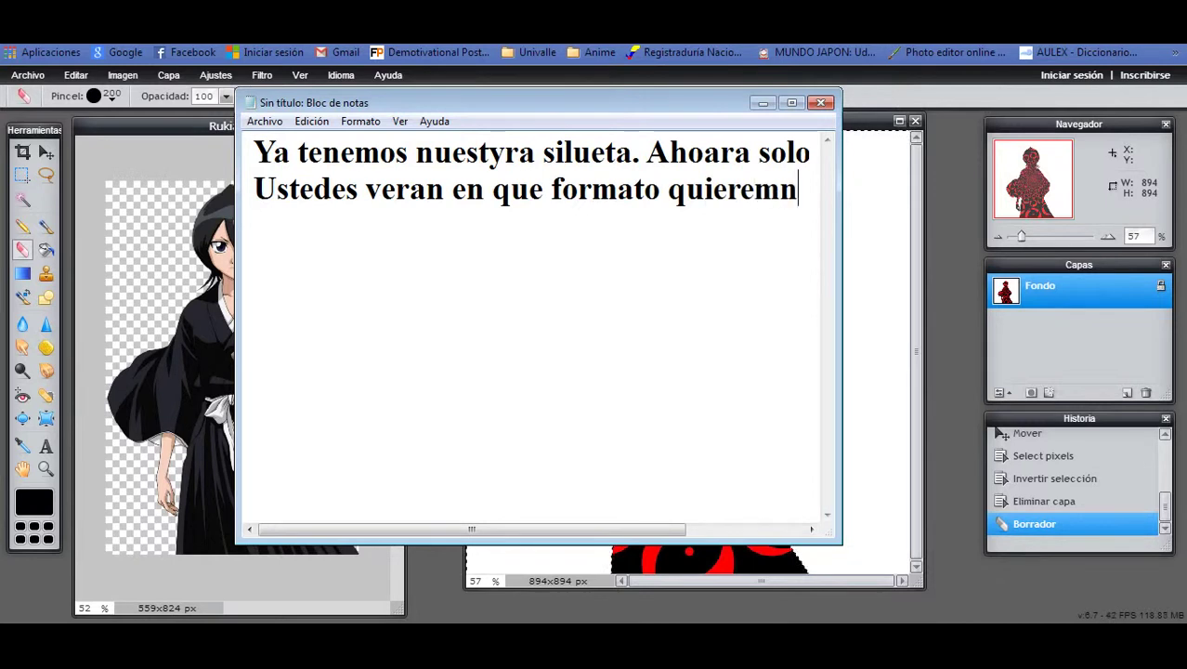
key(BackSpace)
key(BackSpace)
text(n t)
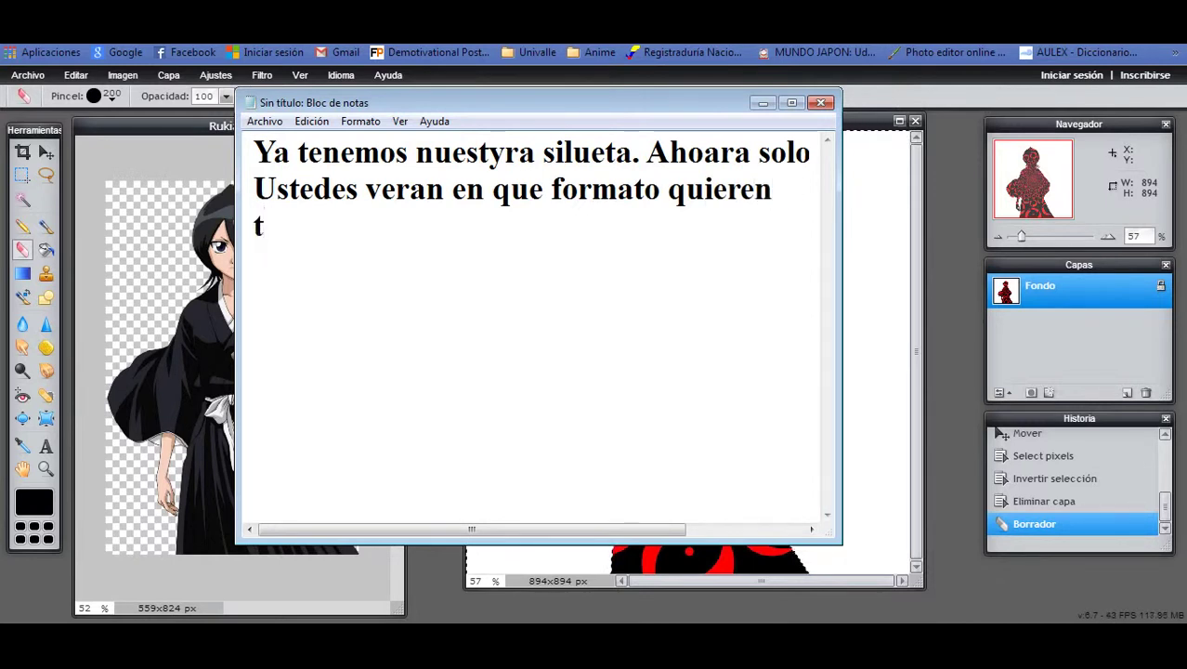
text(enerla.)
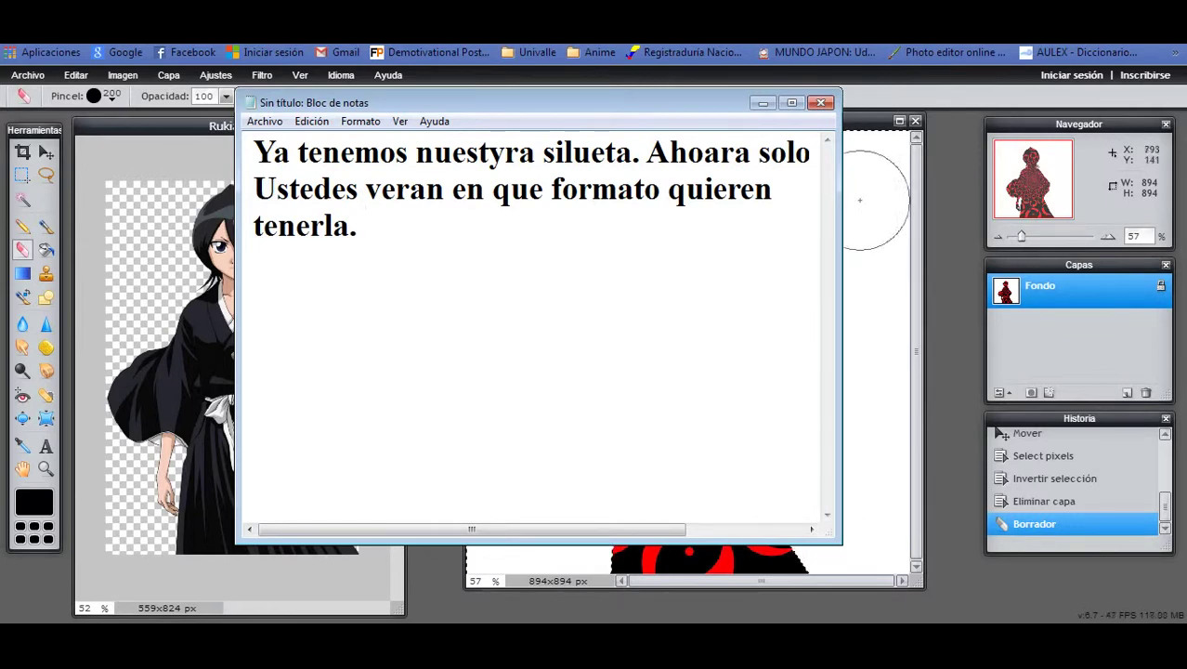
Step: Switch to Pixlr and try to save the spiral silhouette image to the computer in JPEG format while closing it
click(763, 103)
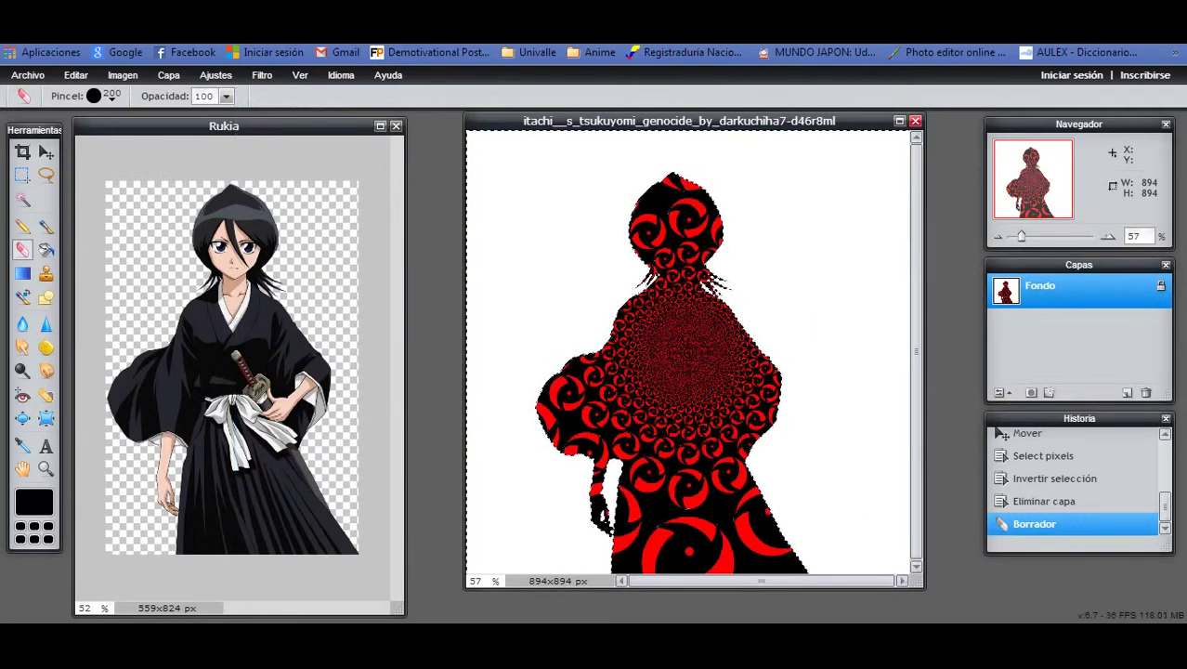
click(915, 121)
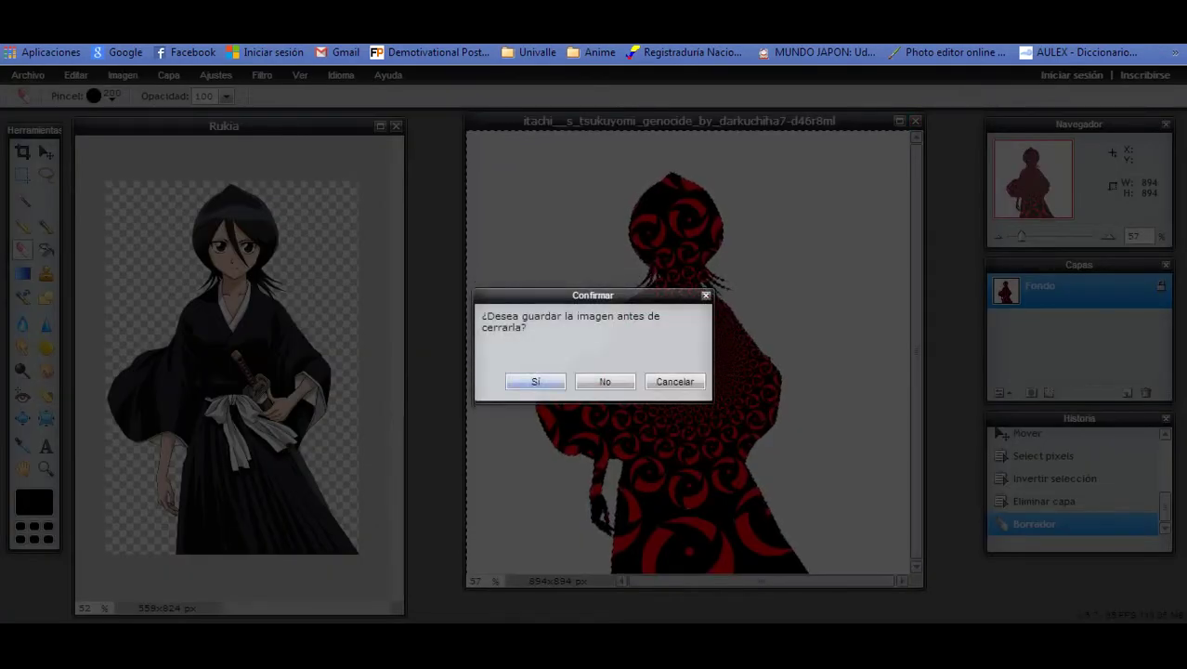
click(536, 382)
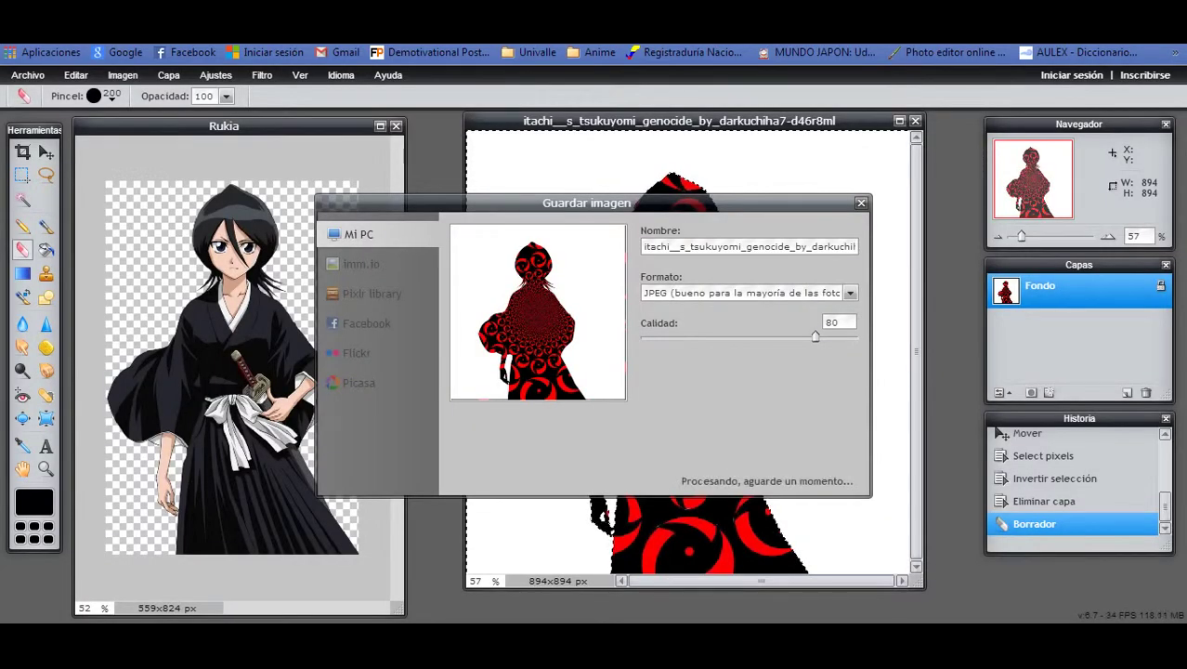
click(851, 294)
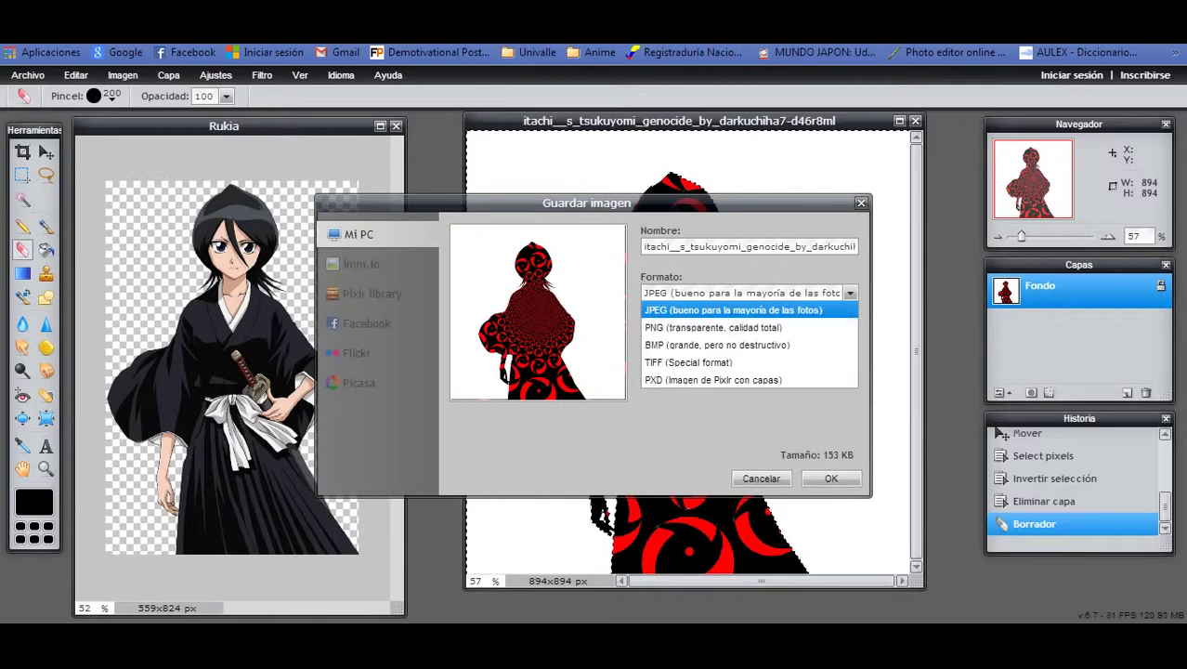
click(762, 311)
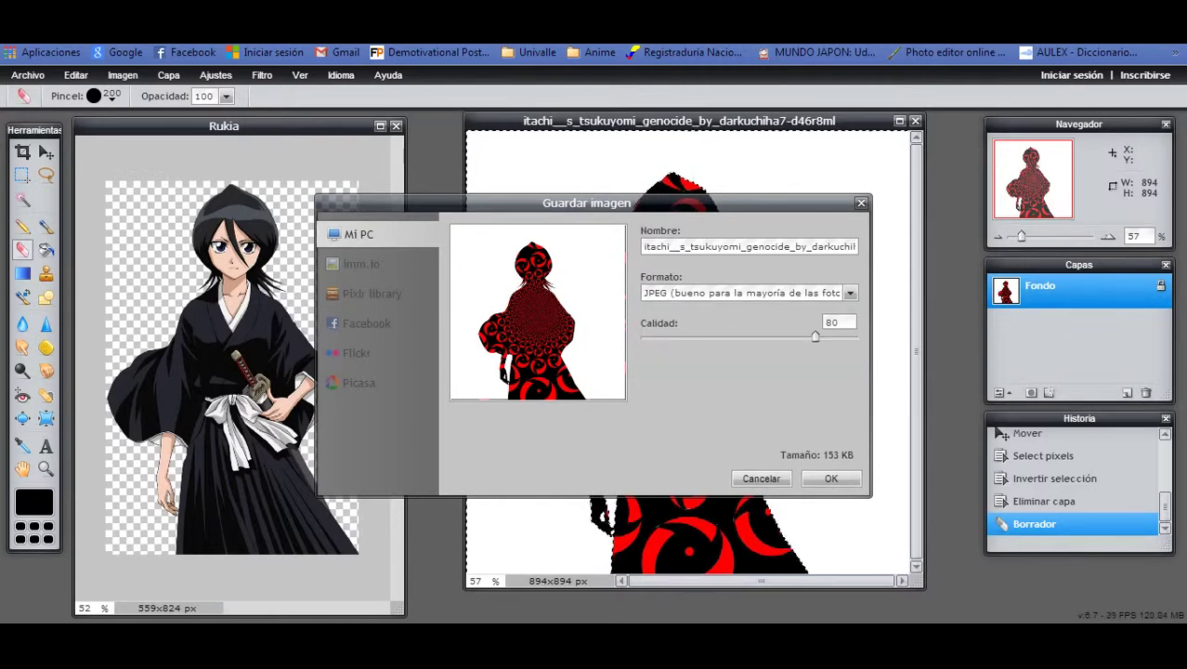
click(850, 294)
click(712, 327)
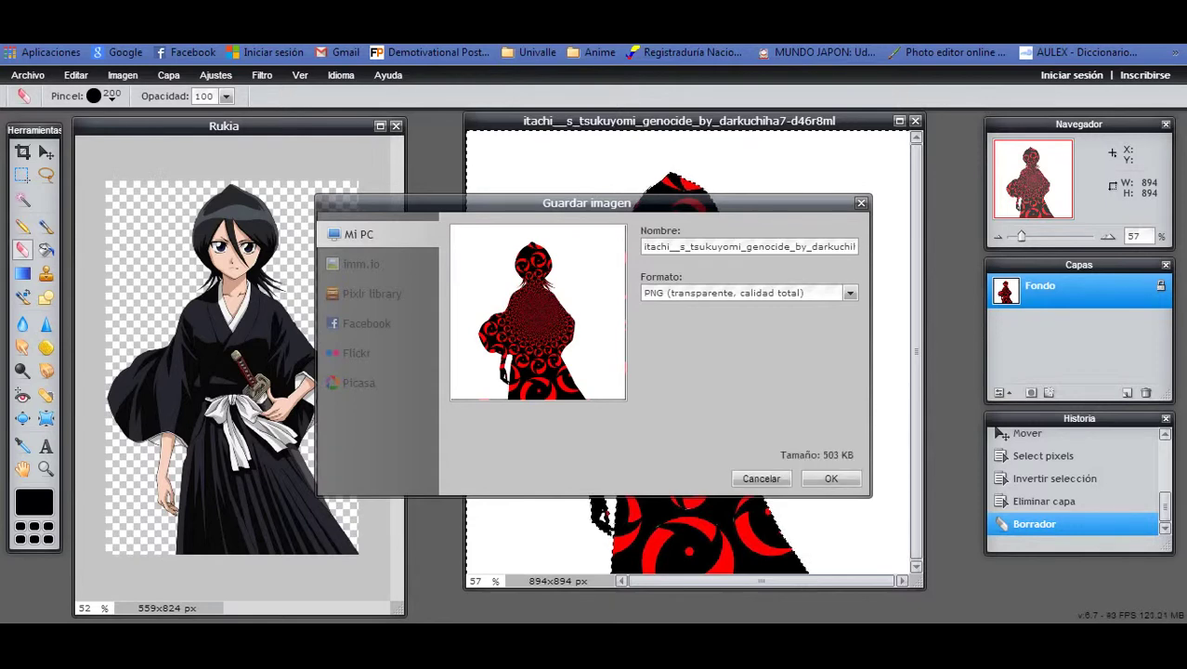
click(850, 293)
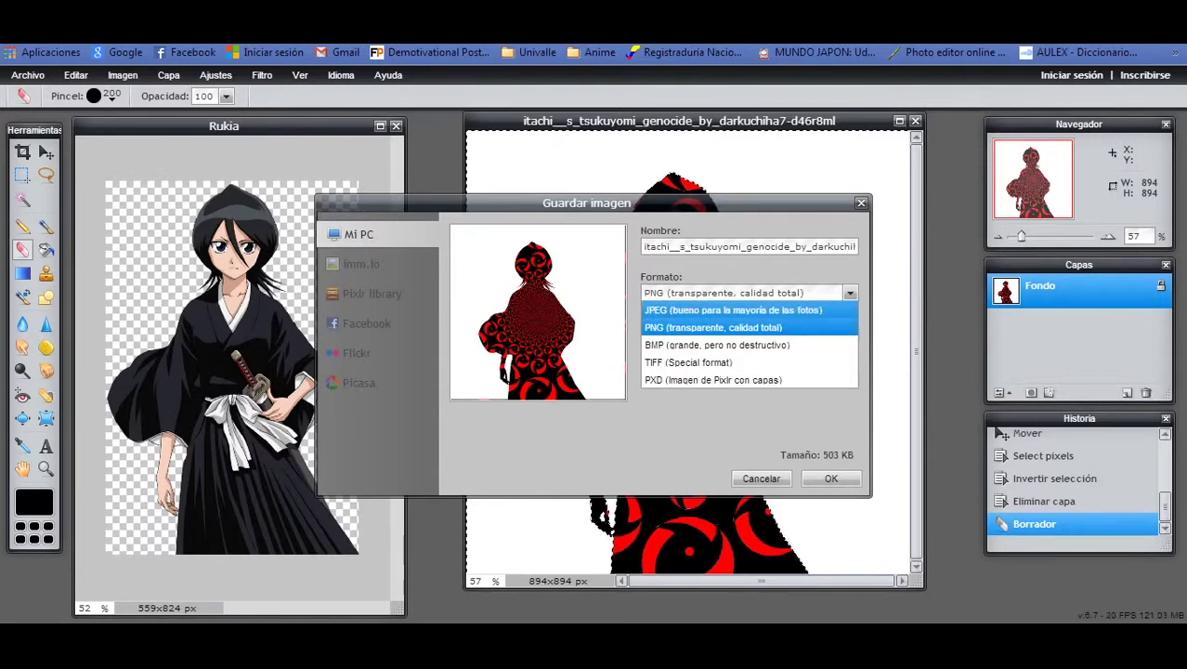
click(734, 311)
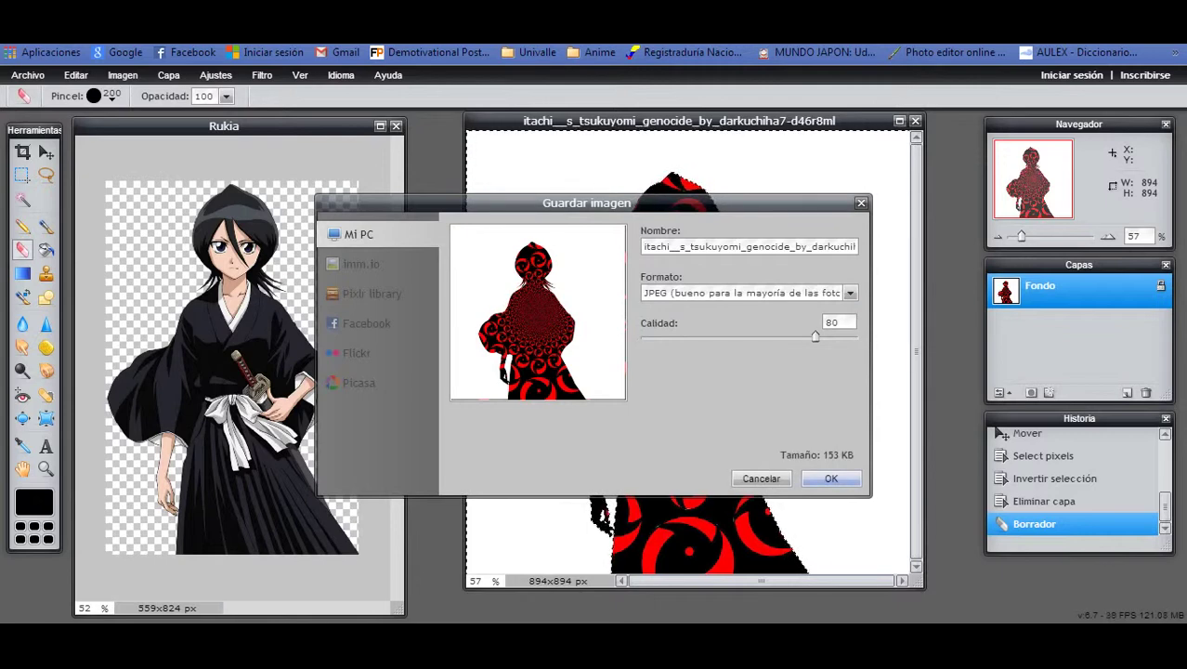
click(831, 479)
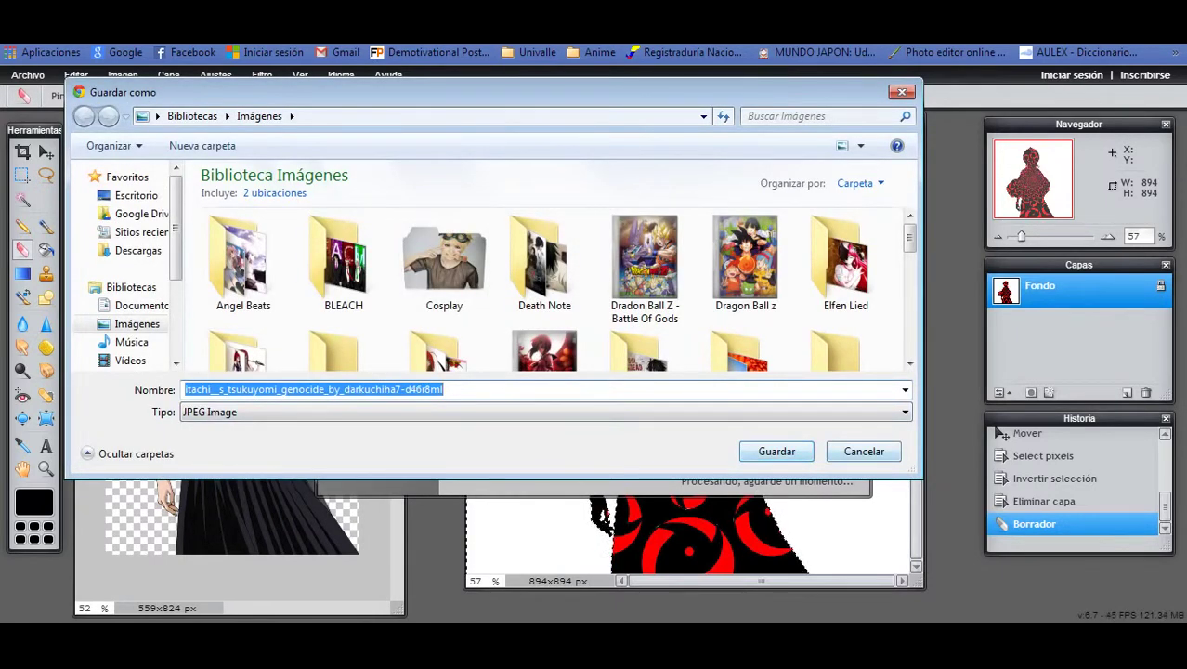
click(864, 451)
Step: Switch to Notepad and replace the whole note with "Espero les haya servido."
key(alt+Tab)
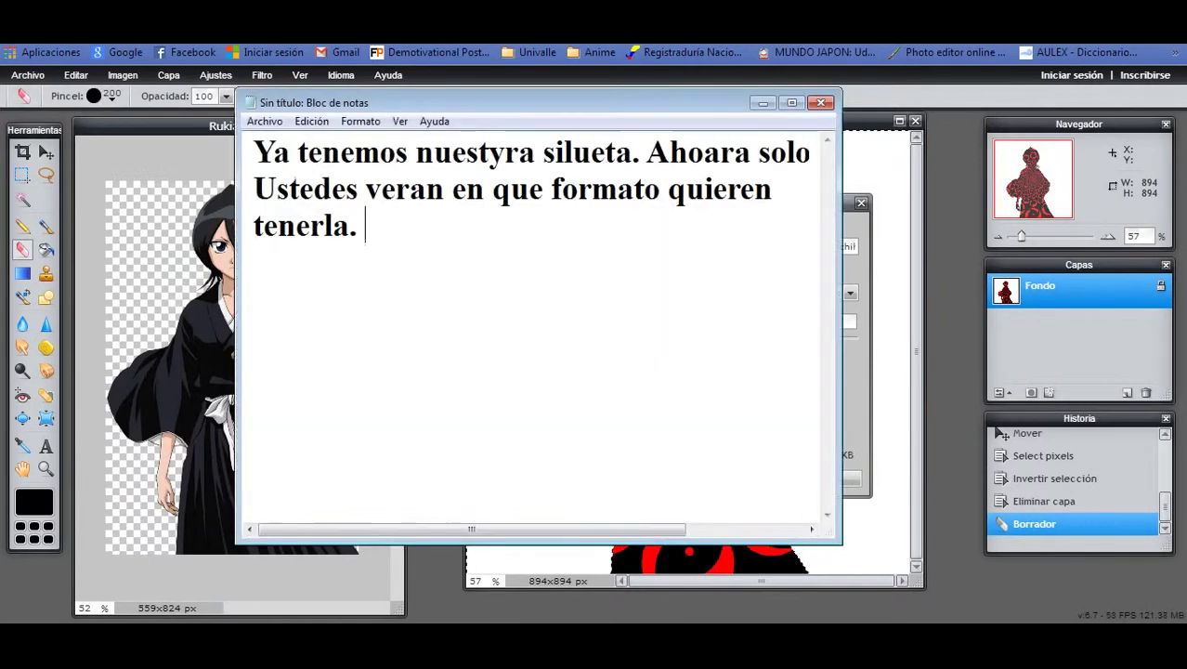
key(ctrl+a)
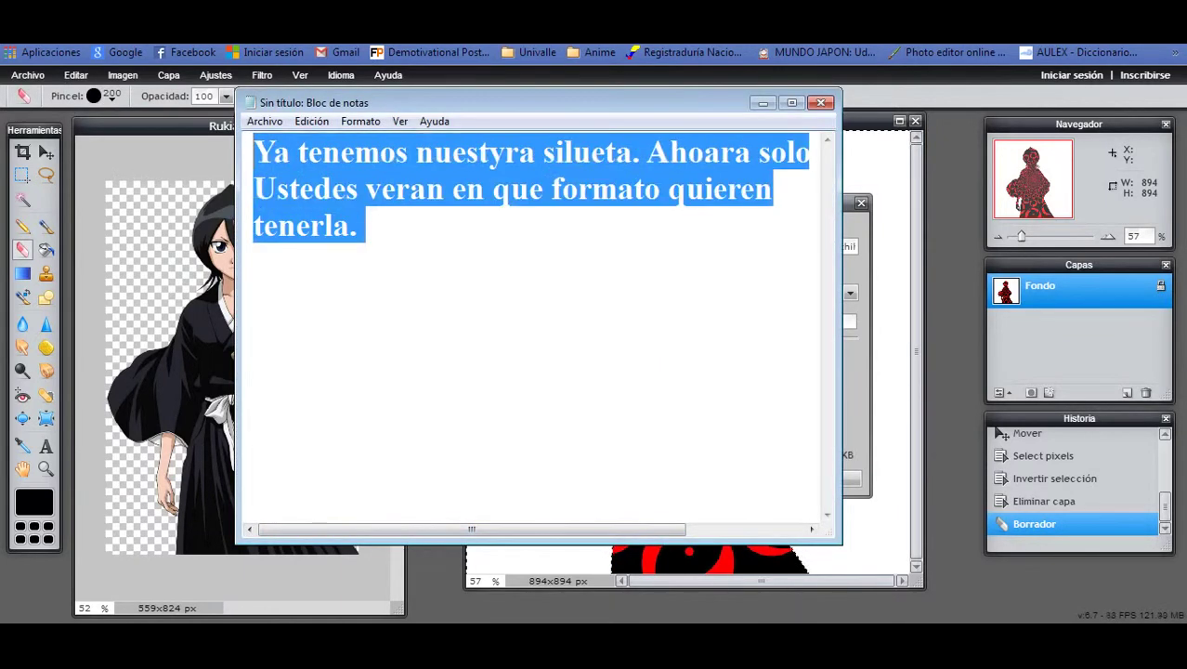
text(Espero )
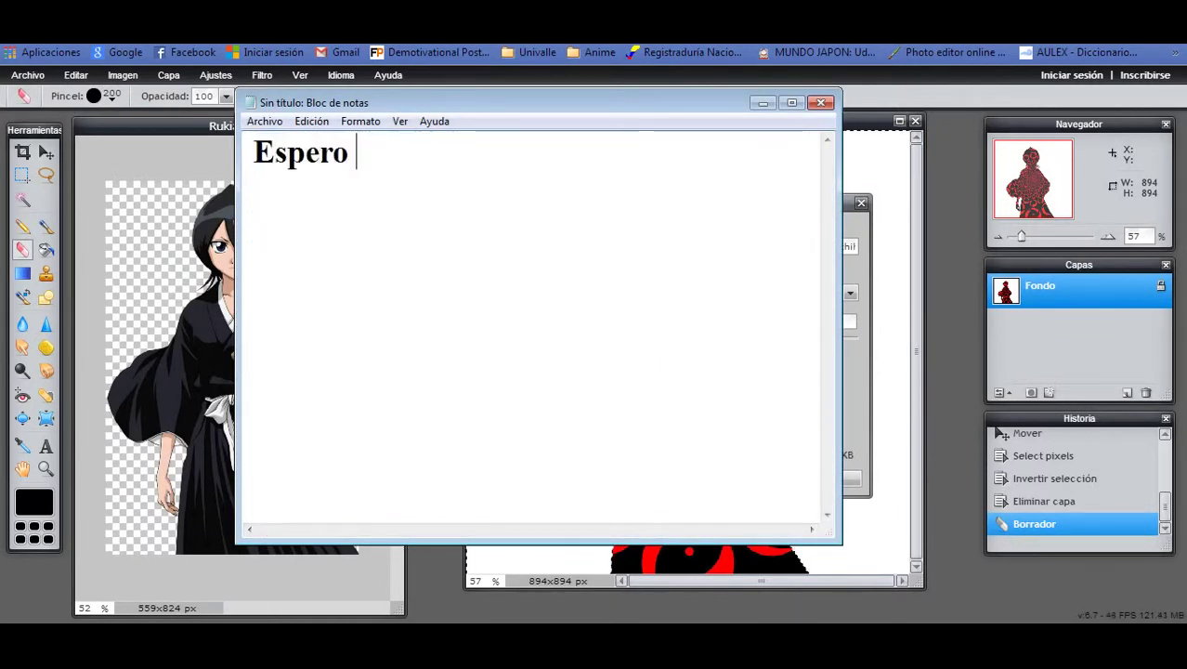
text(les haya )
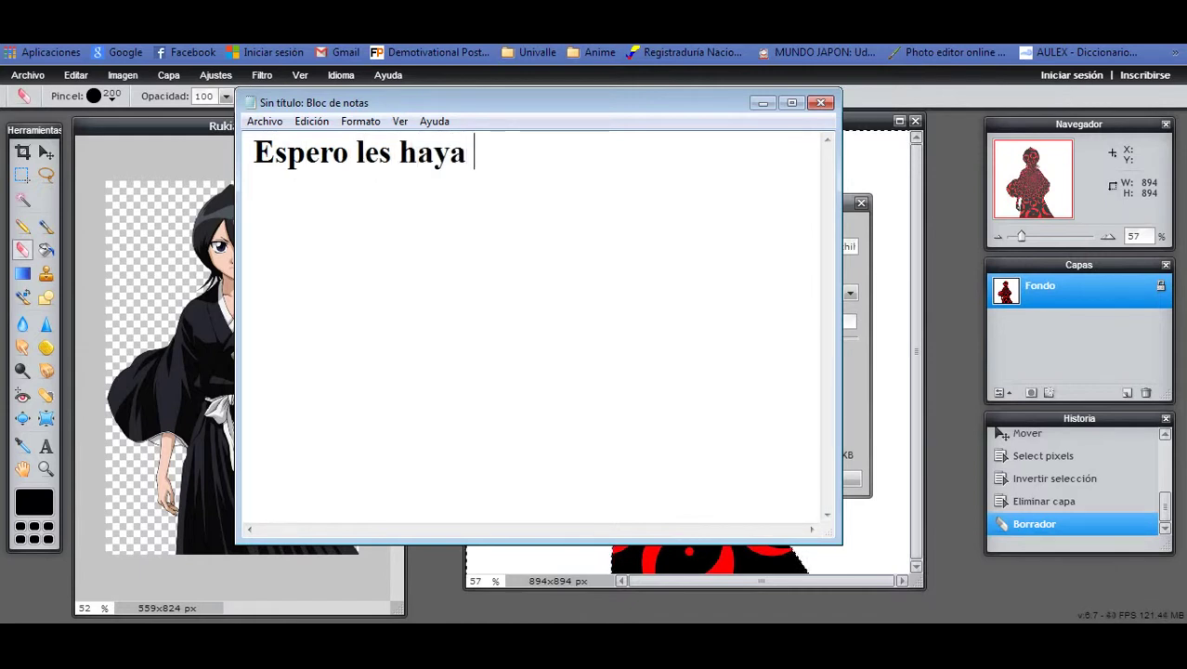
text(servido)
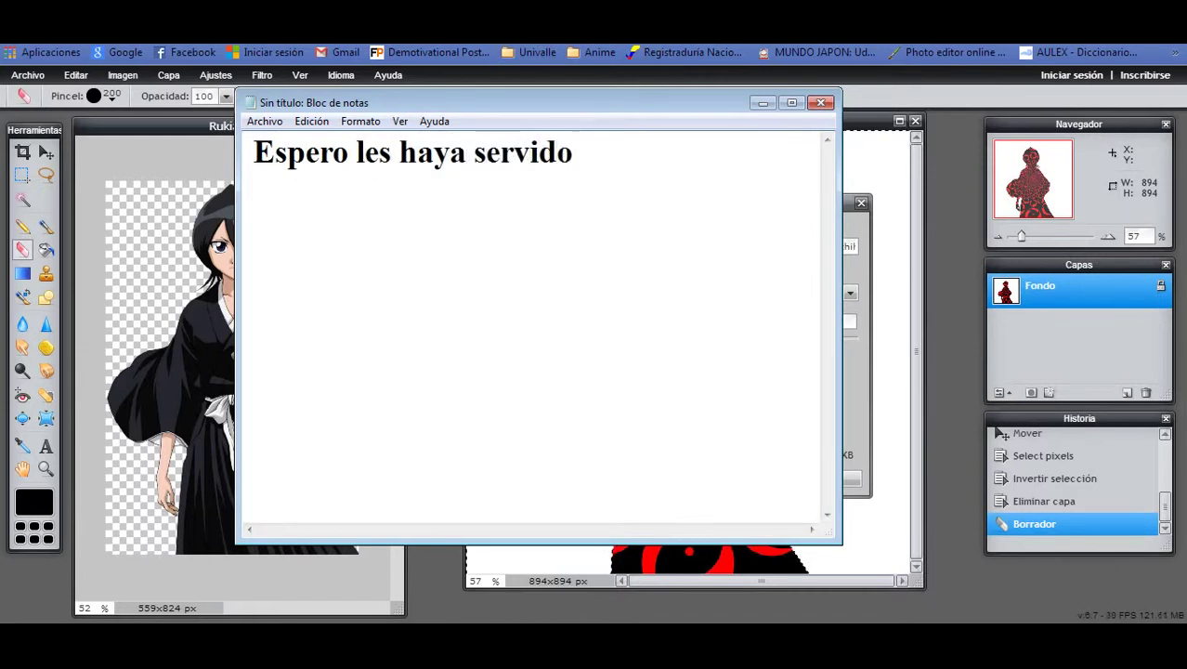
text(Gr)
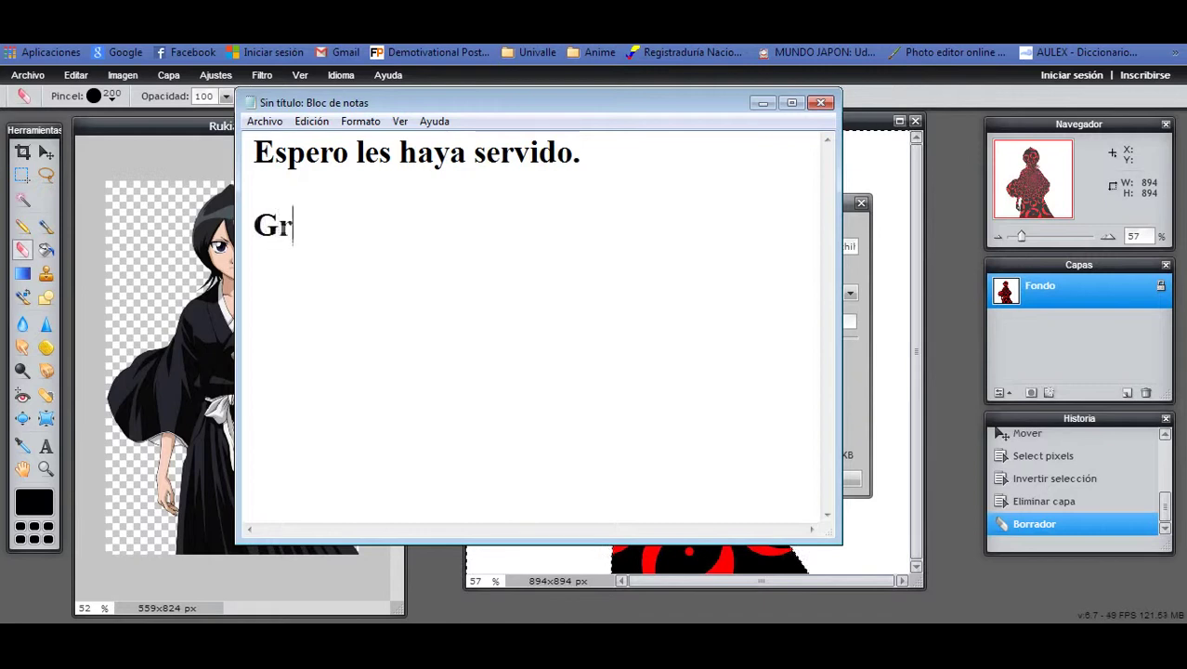
text(acias por ve)
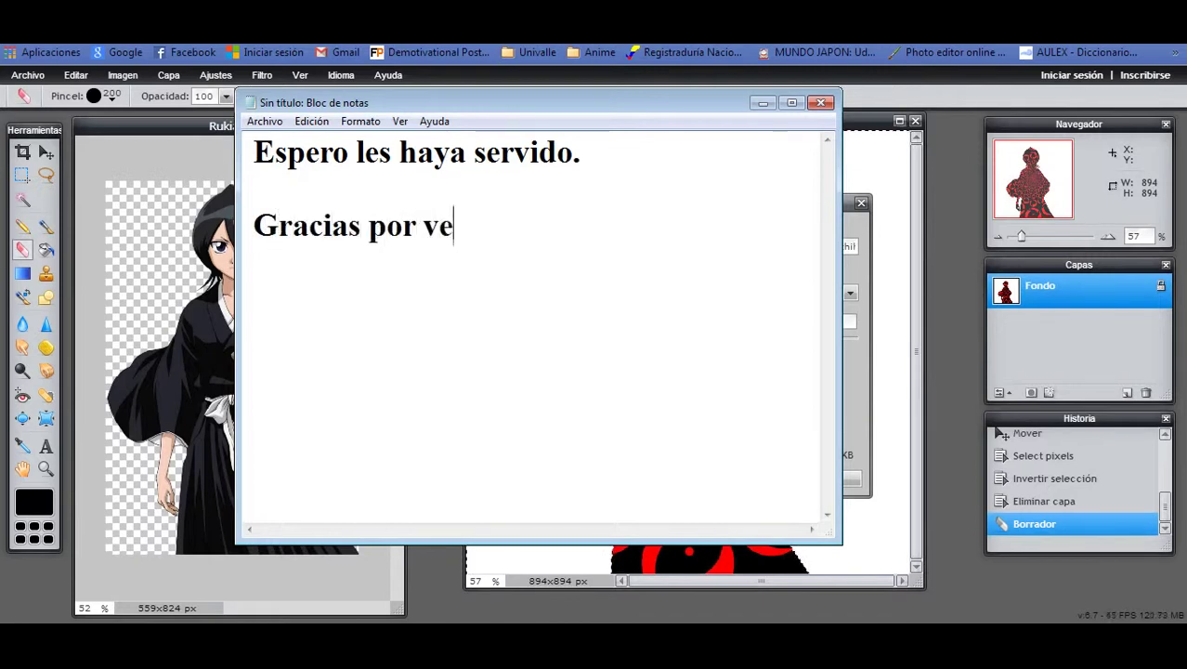
text(r el video)
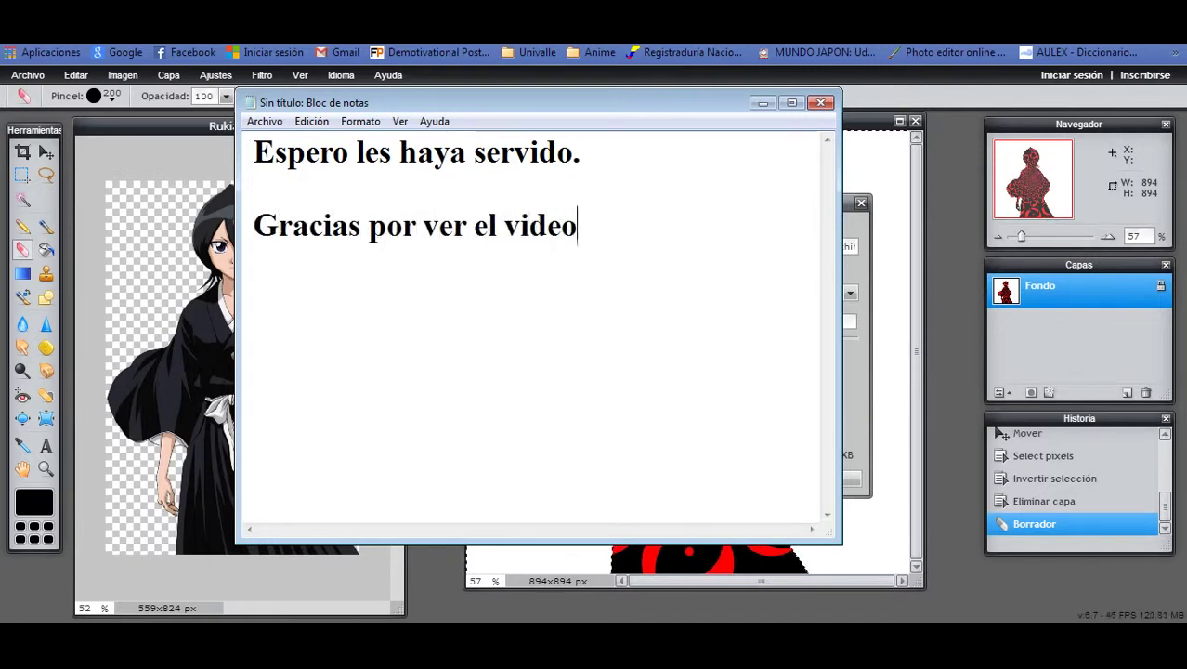
text(.)
text( ;:D)
Step: Add the closing line "Gracias por ver el video. :D :D" to the note, separated by a blank line
key(BackSpace)
key(BackSpace)
key(BackSpace)
text(:D :)
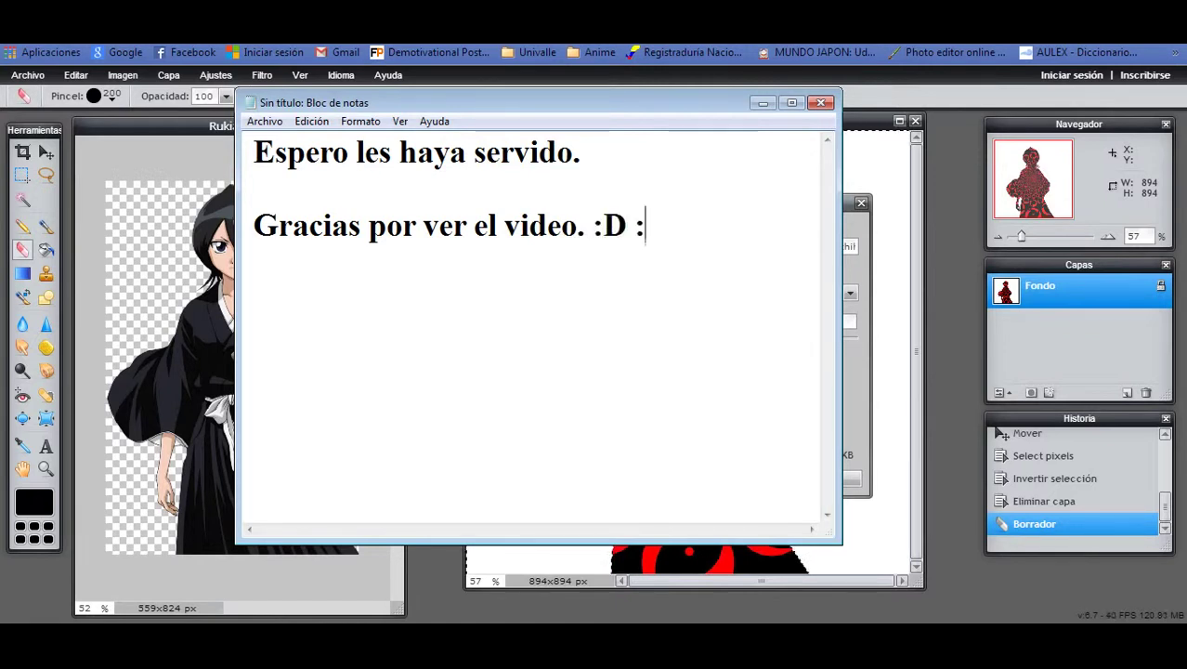
text(D)
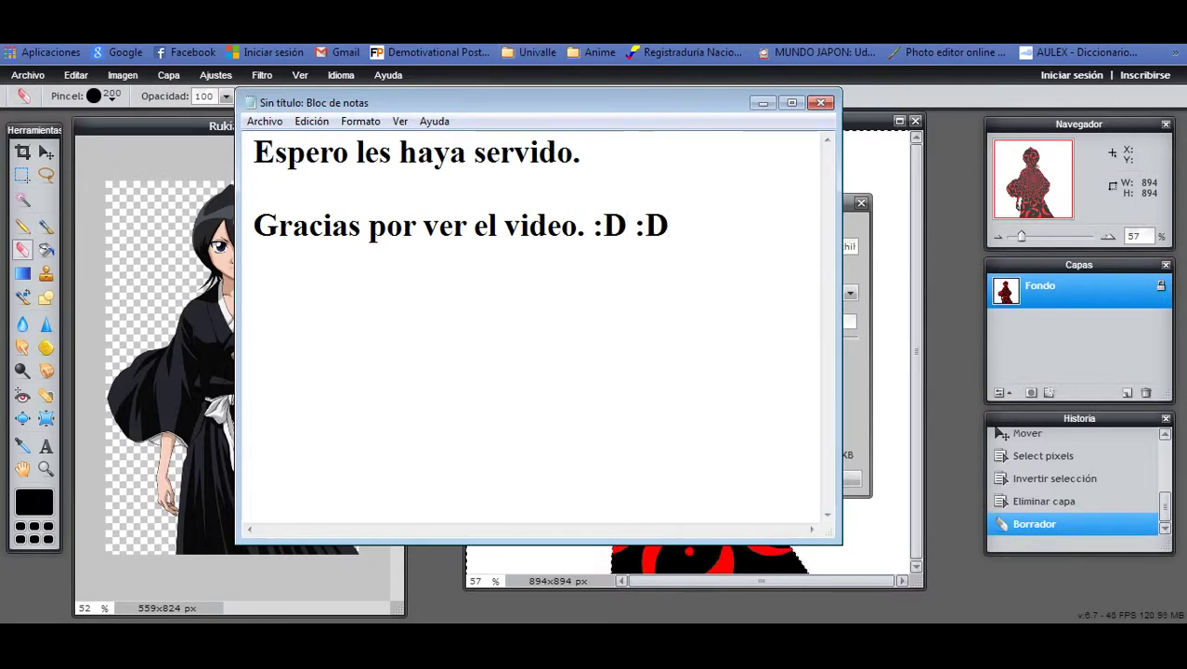